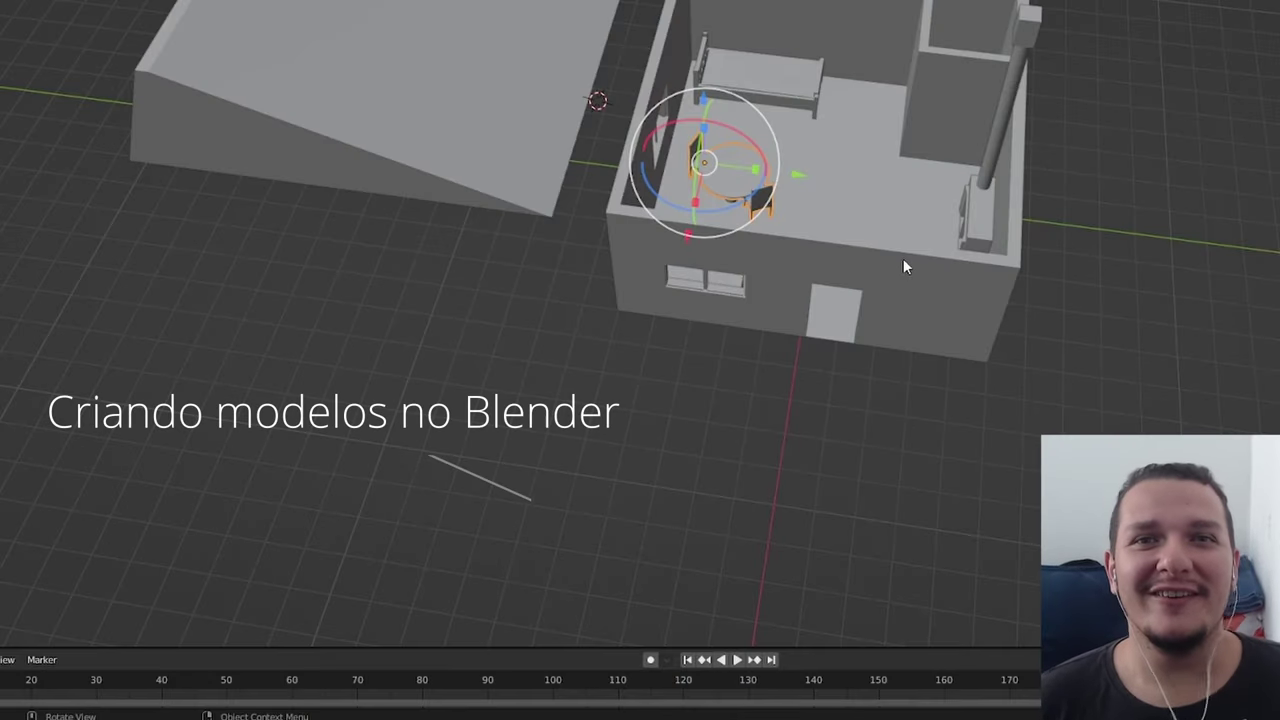
Orbit and zoom into the house interior and select the bed.
mouse_move(908, 234)
middle_mouse_down()
mouse_move(920, 189)
mouse_move(920, 209)
mouse_move(901, 210)
mouse_move(904, 231)
middle_mouse_up()
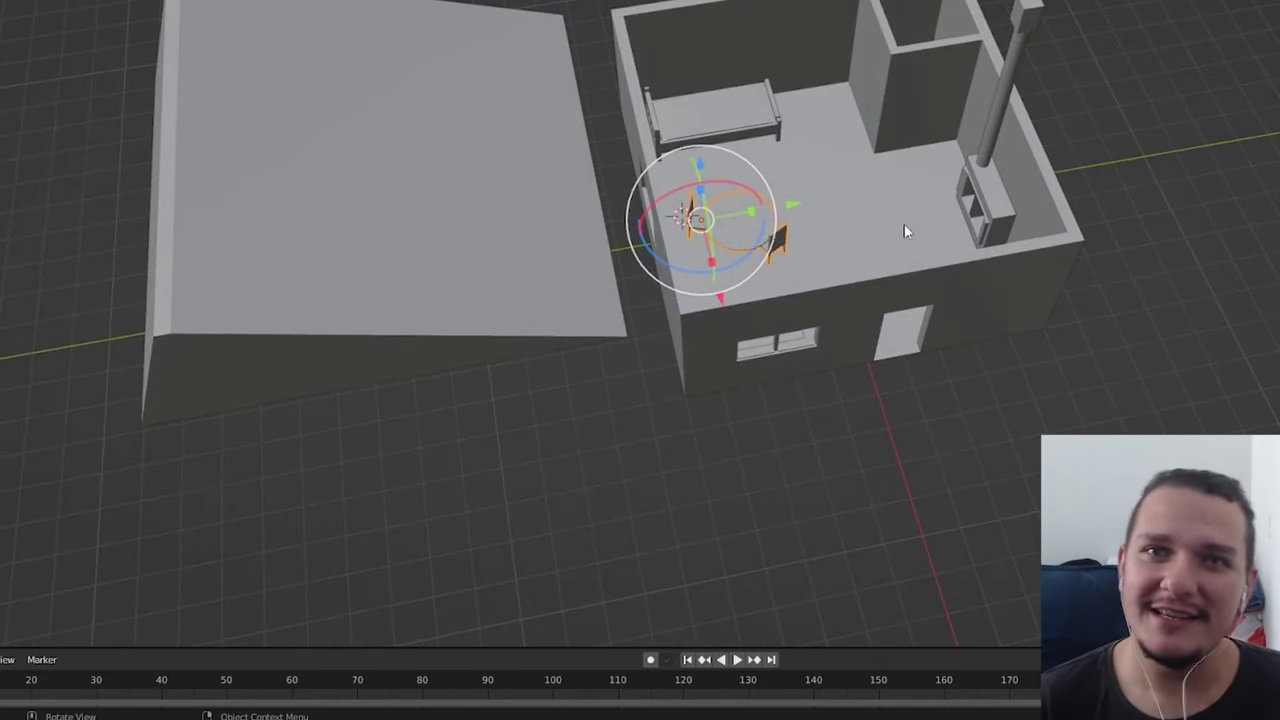
scroll(892, 162, "up", 3)
scroll(892, 160, "up", 3)
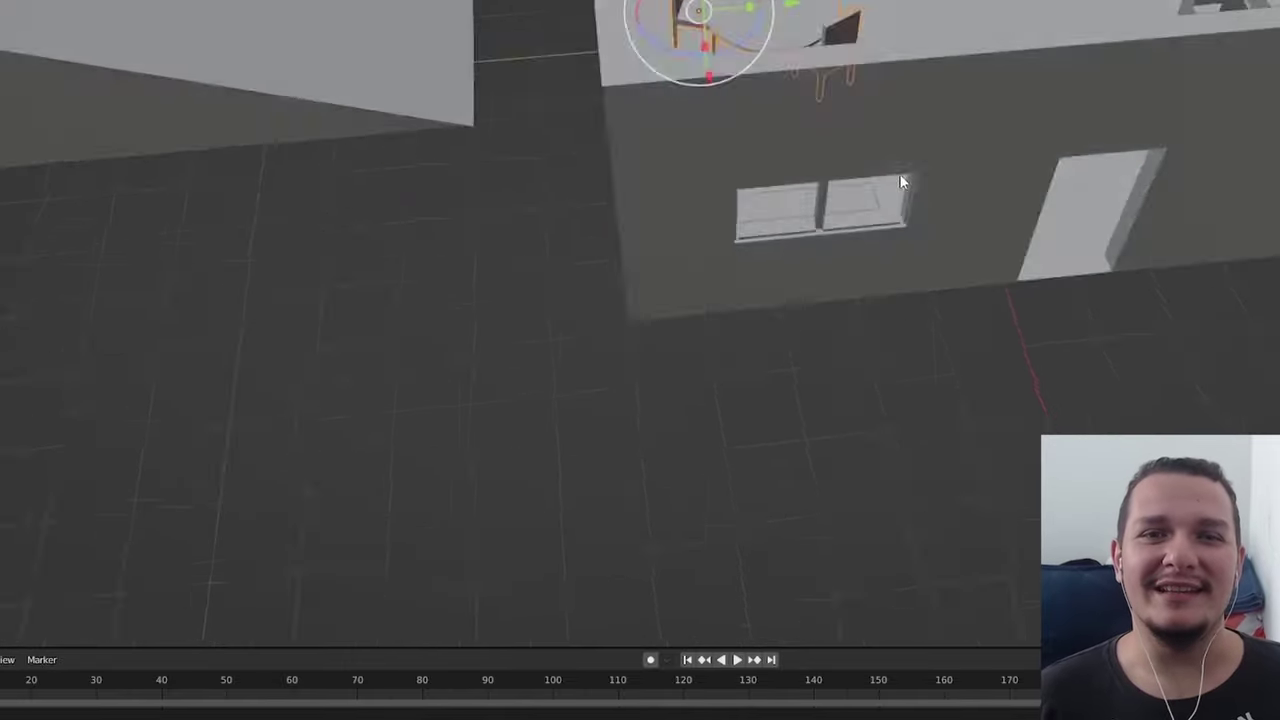
scroll(880, 155, "up", 3)
scroll(877, 151, "down", 3)
middle_click_drag(877, 151, 720, 514)
scroll(709, 348, "down", 2)
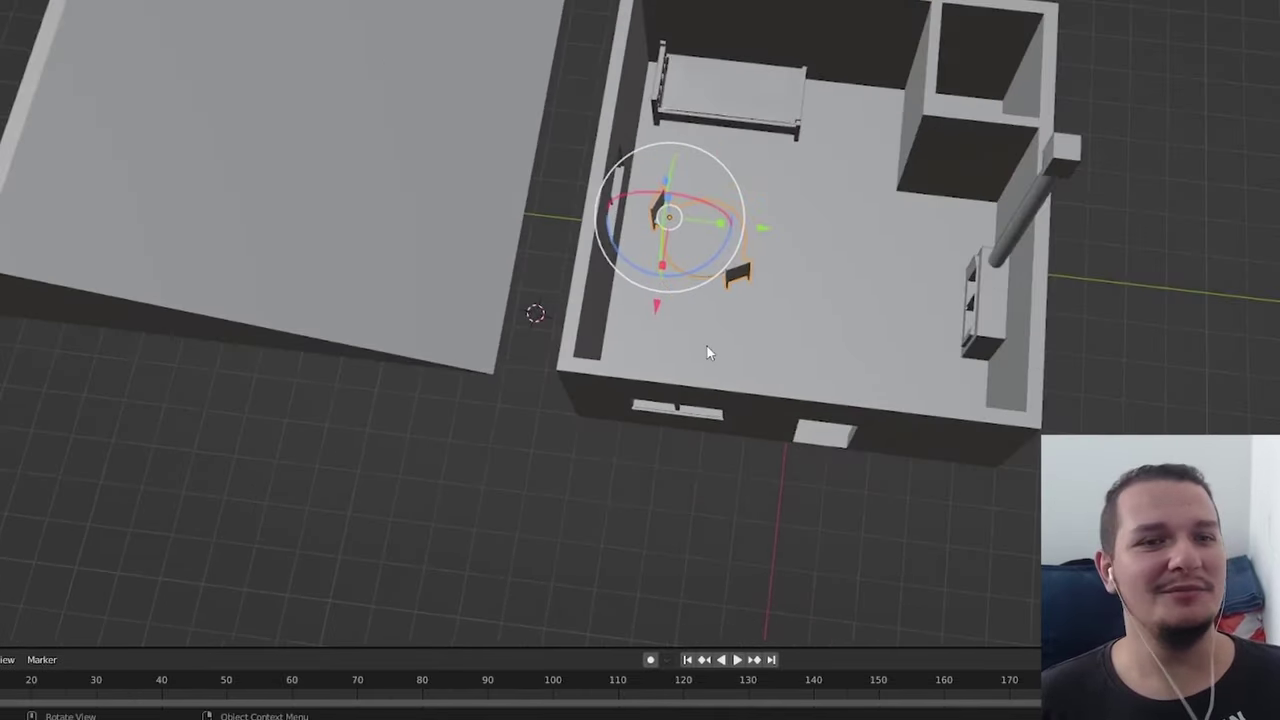
mouse_move(709, 348)
middle_mouse_down()
mouse_move(717, 282)
mouse_move(738, 278)
mouse_move(767, 177)
middle_mouse_up()
scroll(733, 265, "up", 4)
scroll(745, 345, "up", 2)
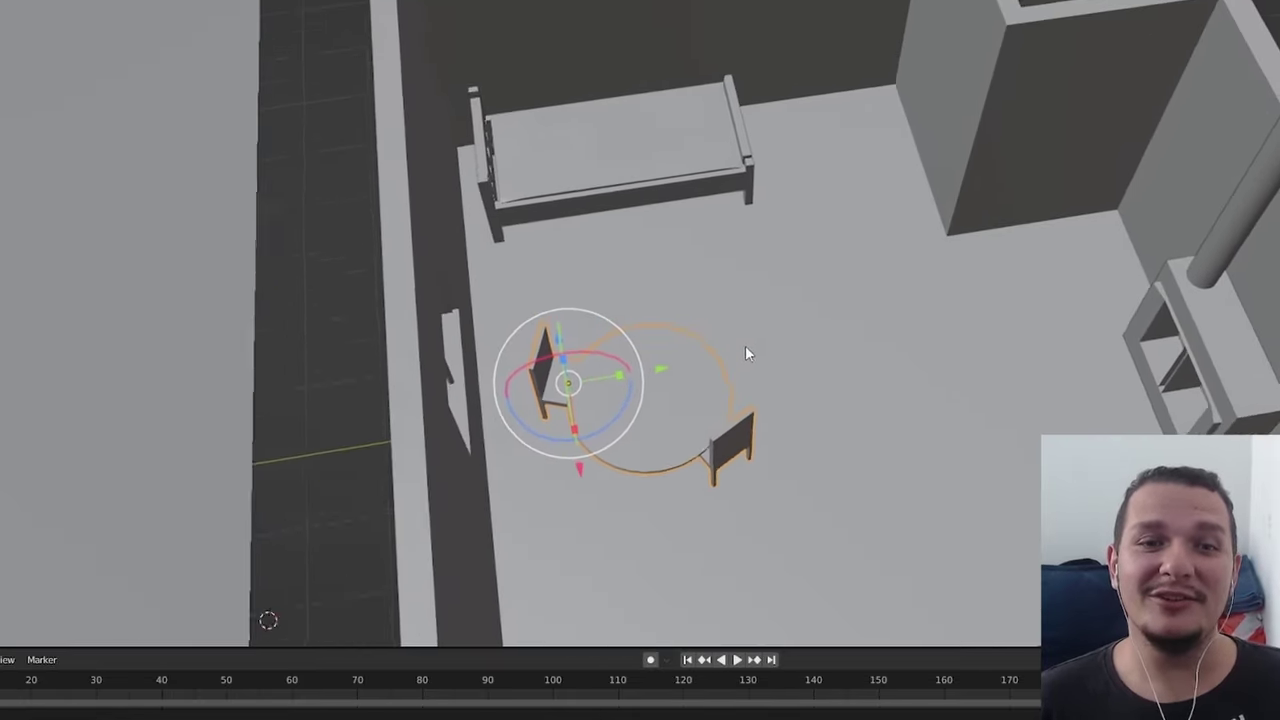
scroll(746, 383, "up", 2)
scroll(746, 386, "down", 5)
scroll(746, 386, "up", 2)
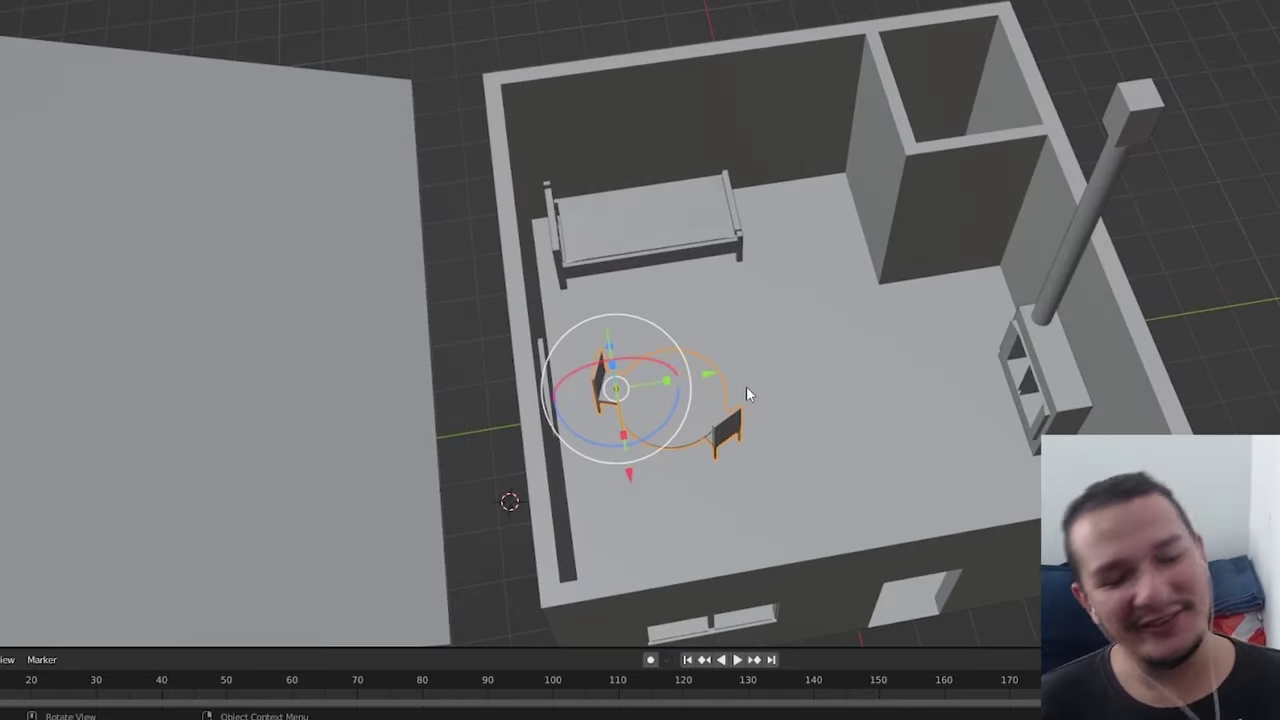
scroll(746, 386, "up", 2)
scroll(746, 394, "up", 1)
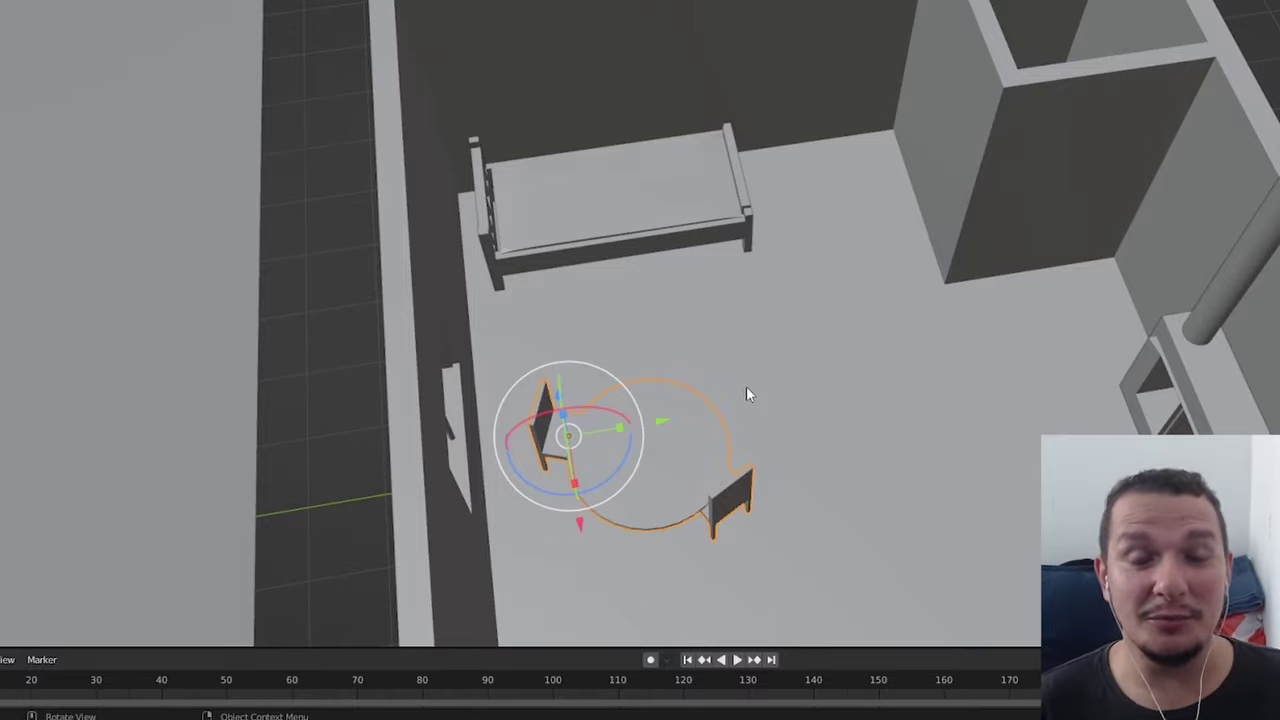
scroll(746, 386, "down", 5)
scroll(739, 379, "up", 2)
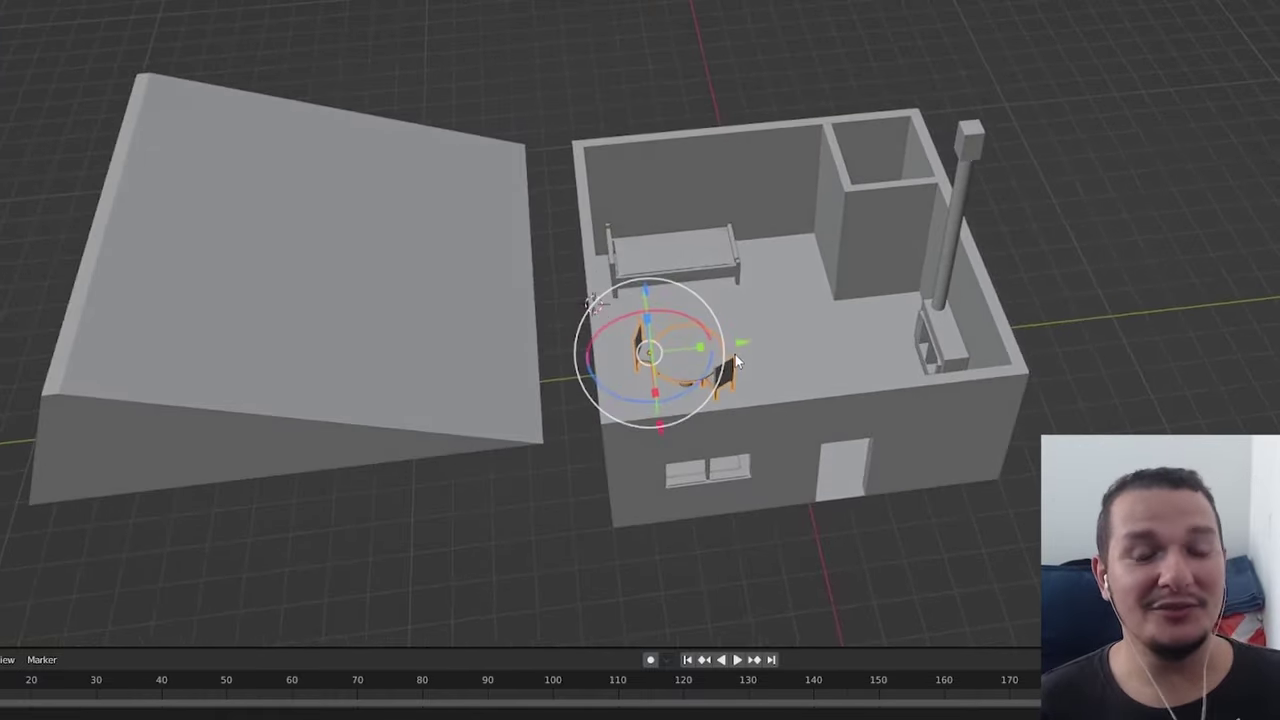
scroll(735, 360, "down", 1)
scroll(716, 354, "up", 3)
scroll(716, 354, "up", 2)
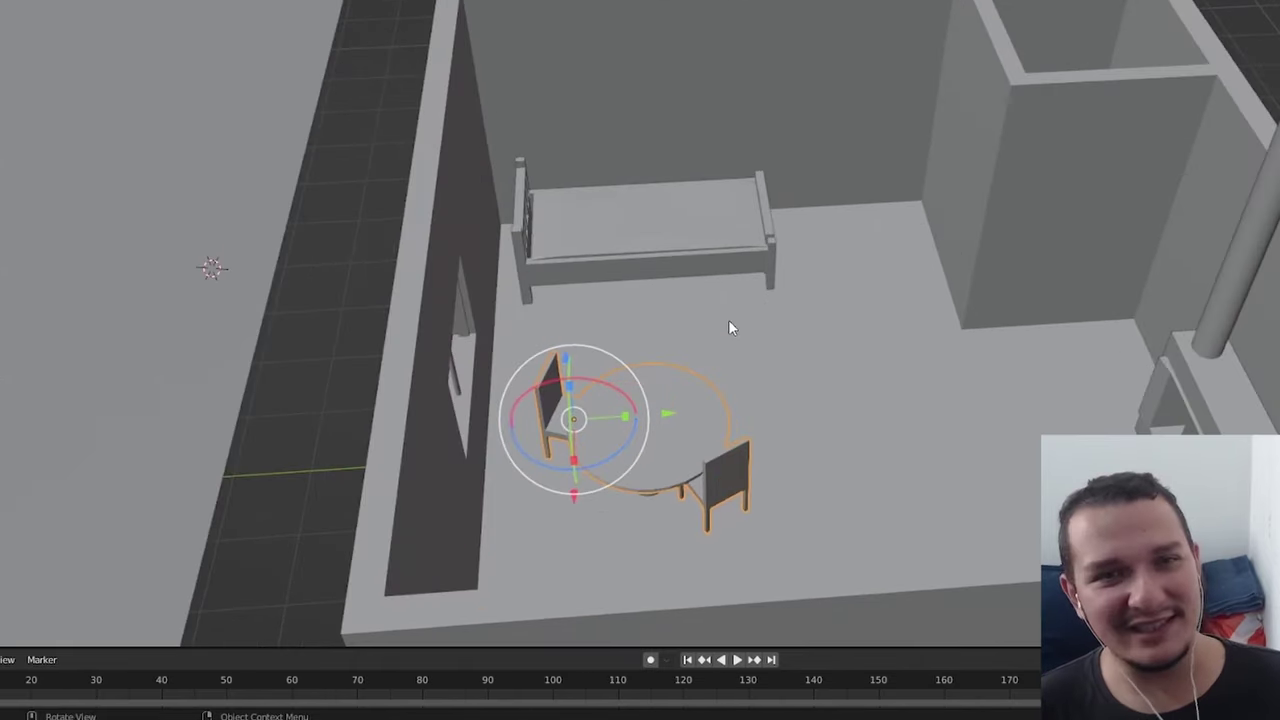
left_click(712, 203)
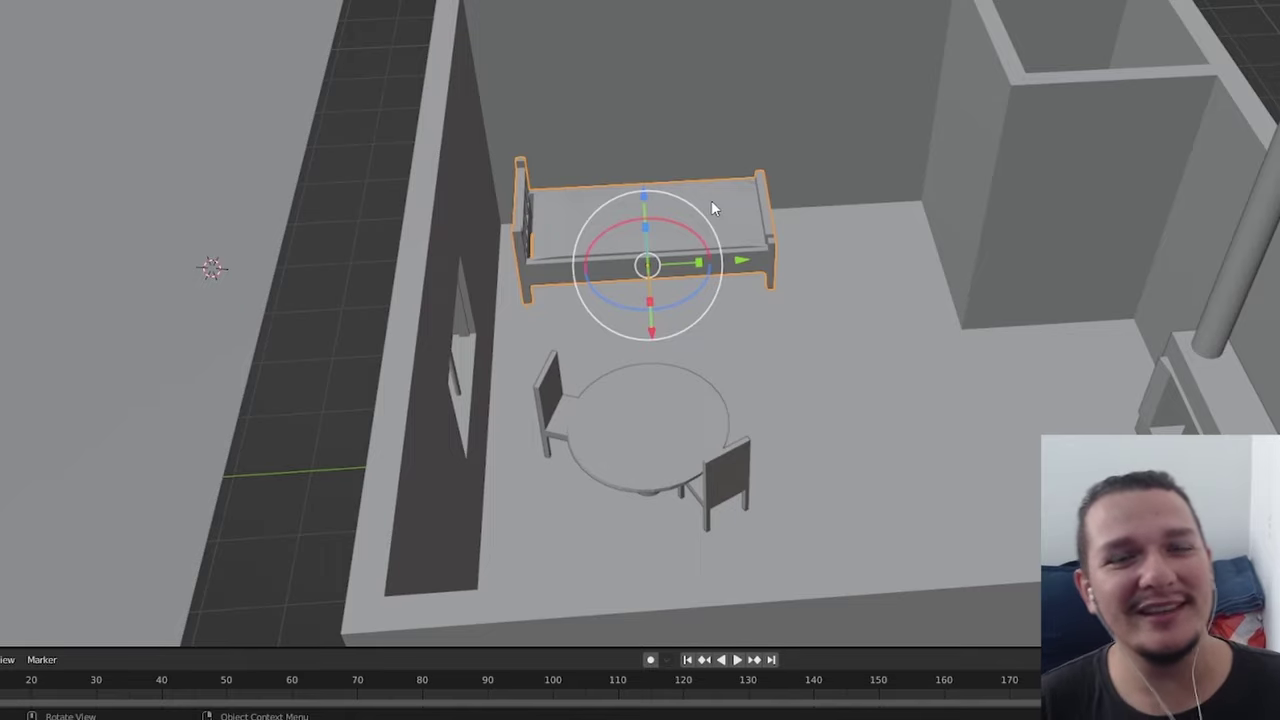
Reselect the bed from a higher viewpoint, abandoning a trial slide along Y.
scroll(740, 222, "down", 5)
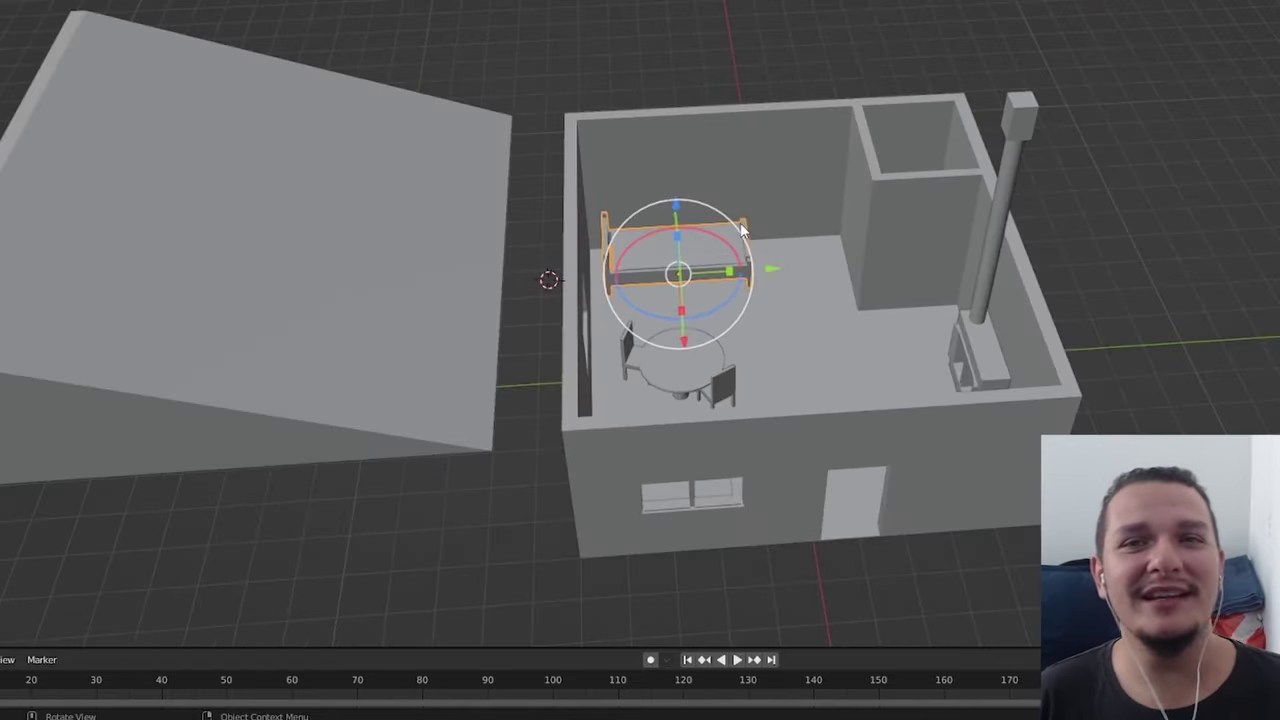
scroll(741, 228, "down", 2)
middle_click_drag(741, 228, 763, 218)
scroll(763, 218, "up", 3)
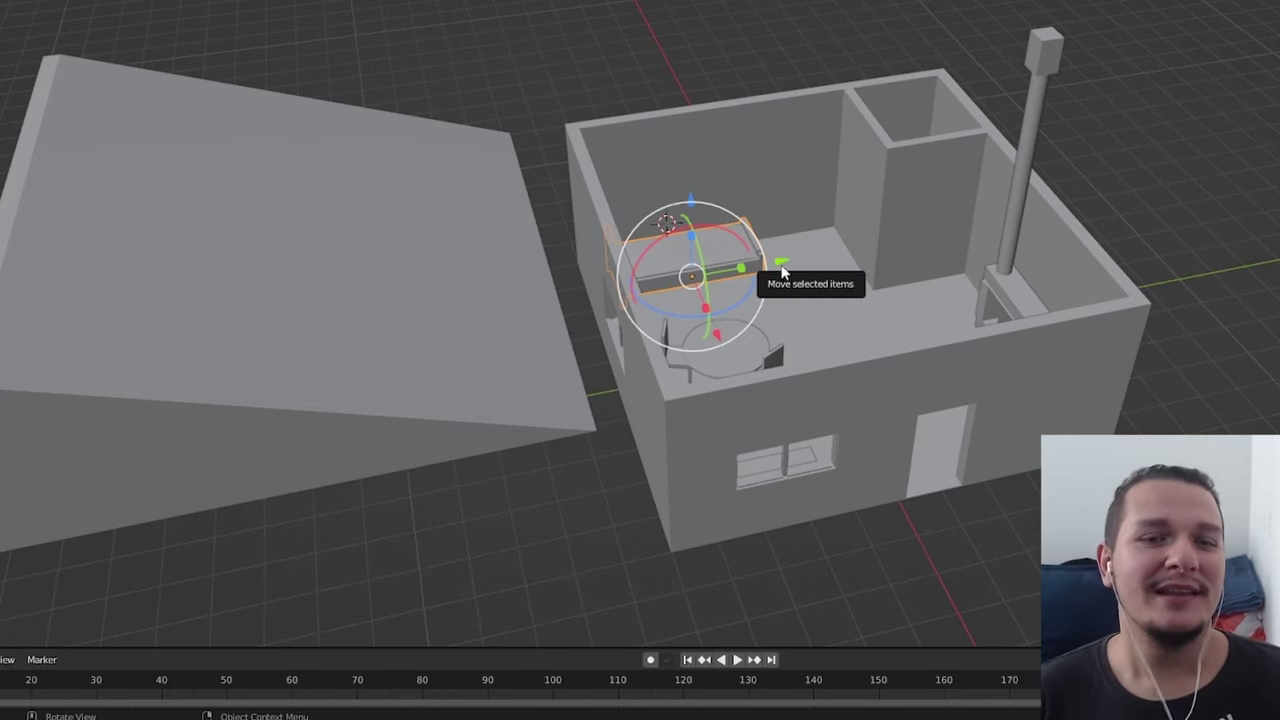
left_click(782, 271)
left_click(705, 298)
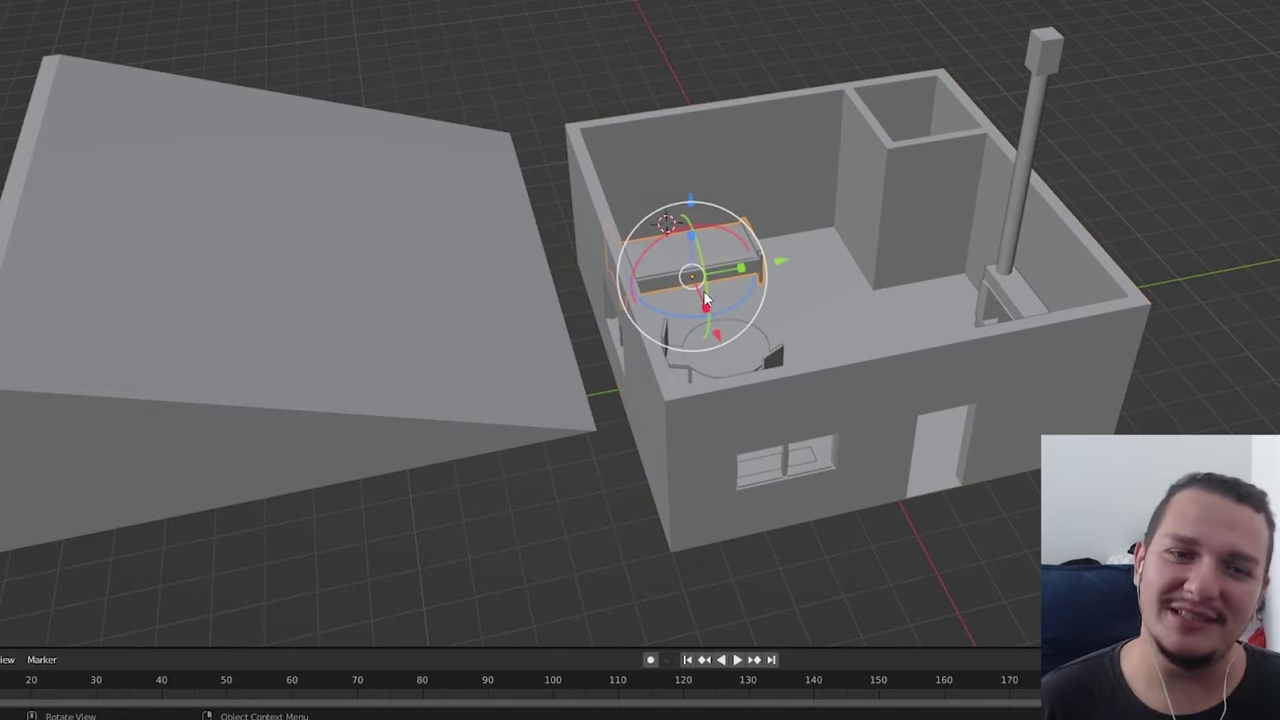
middle_click_drag(705, 298, 752, 322)
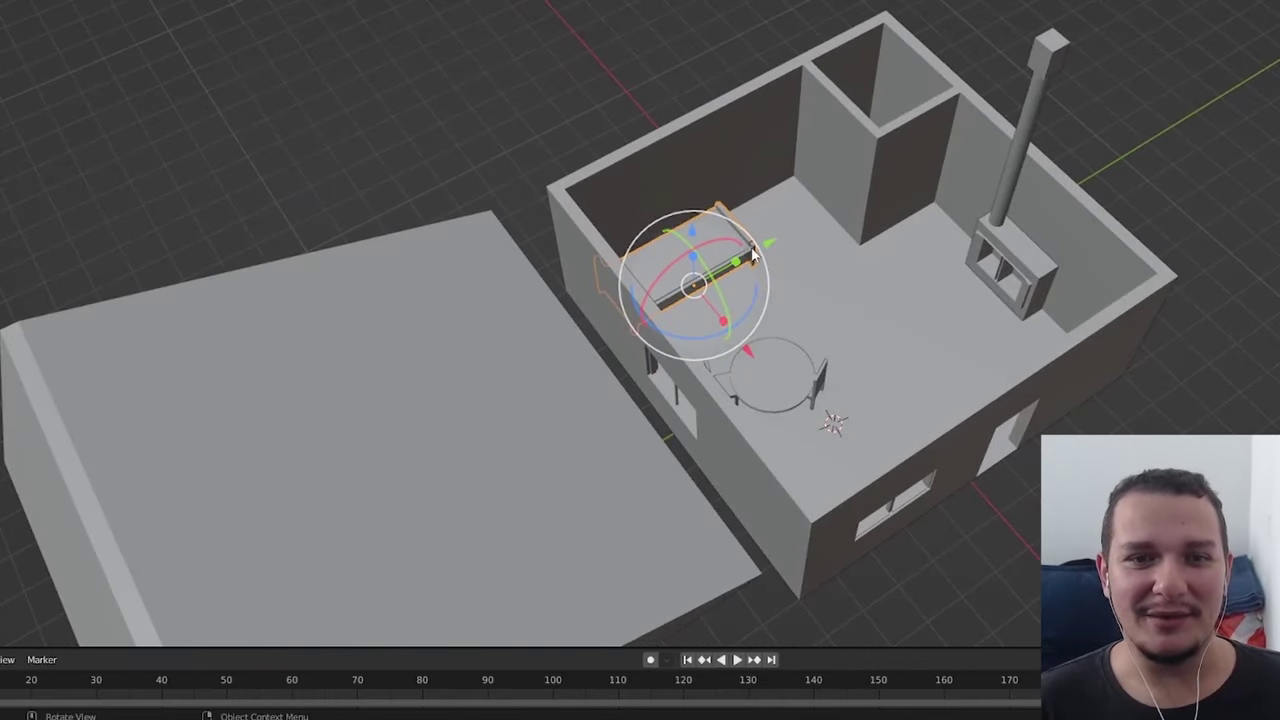
left_click_drag(767, 242, 808, 215)
key("Escape")
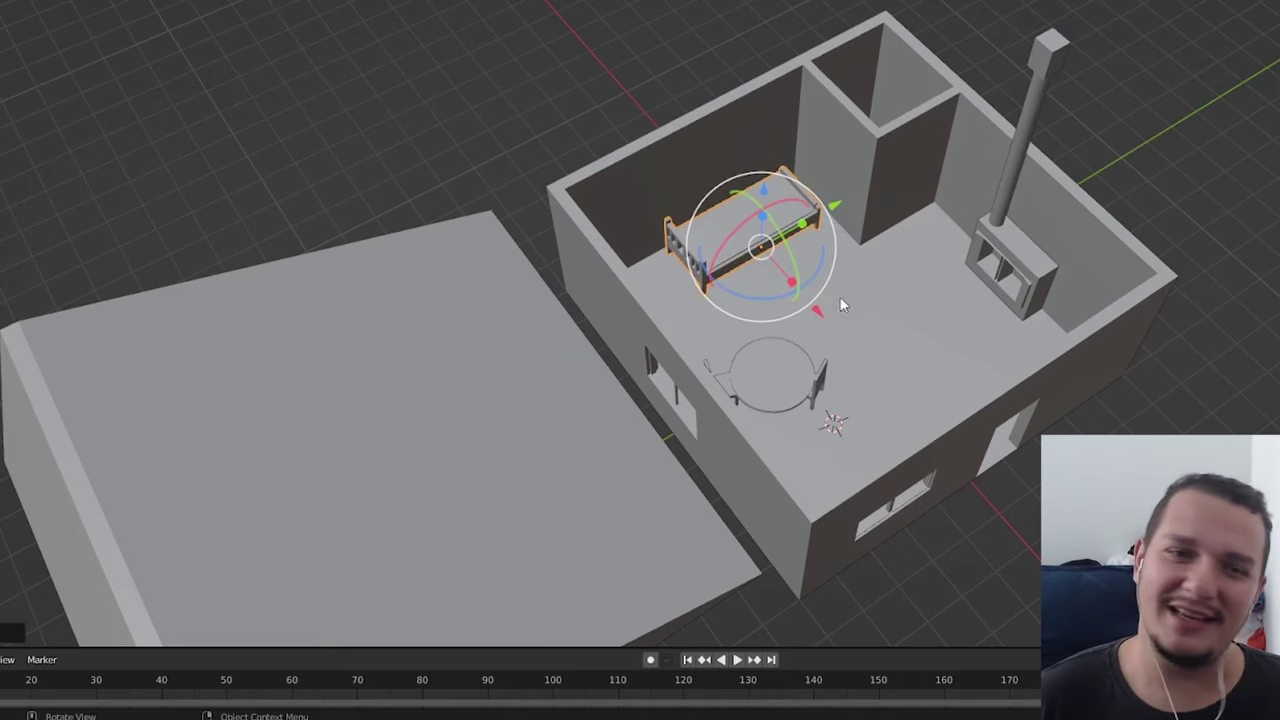
Rotate the bed 90 degrees around the Z axis.
key("r")
key("z")
key("9")
key("0")
key("Return")
Slide the bed along the X axis, then along the Y axis, across the room.
key("g")
key("x")
left_click(910, 386)
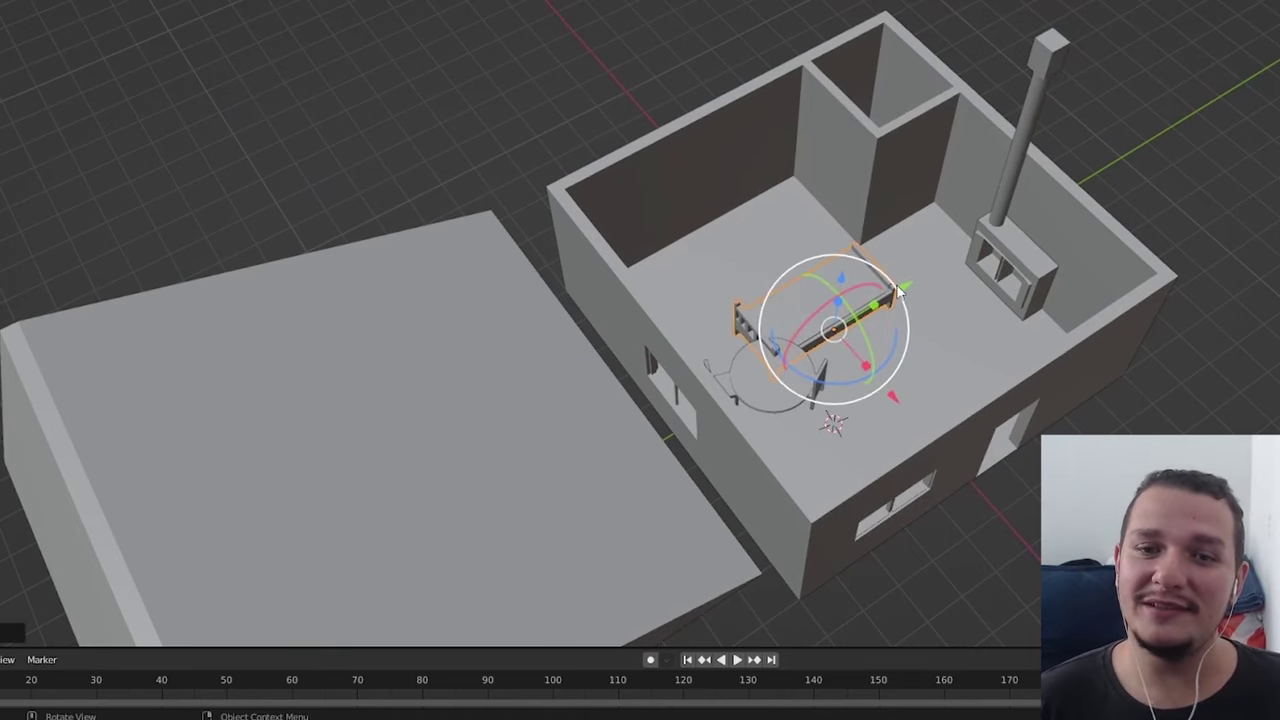
key("g")
key("y")
left_click(993, 354)
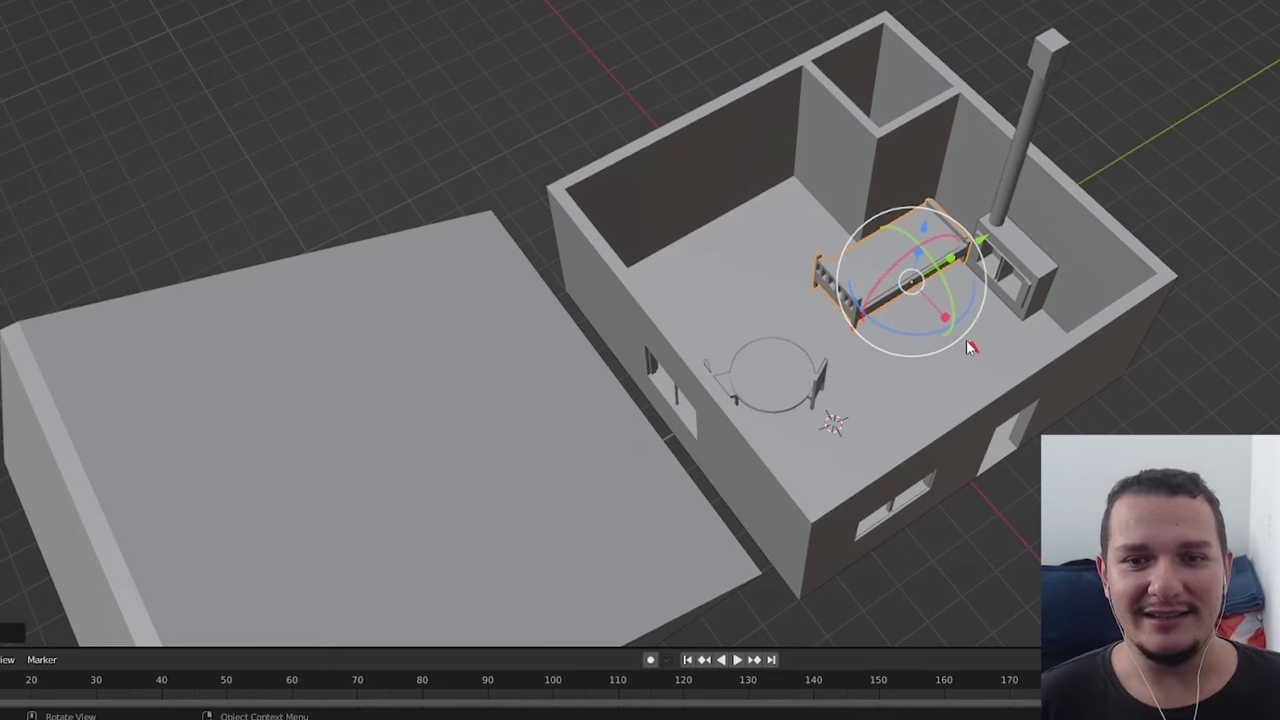
Shift the bed along X next to the stove and along Y toward the chairs.
key("g")
key("x")
left_click(965, 334)
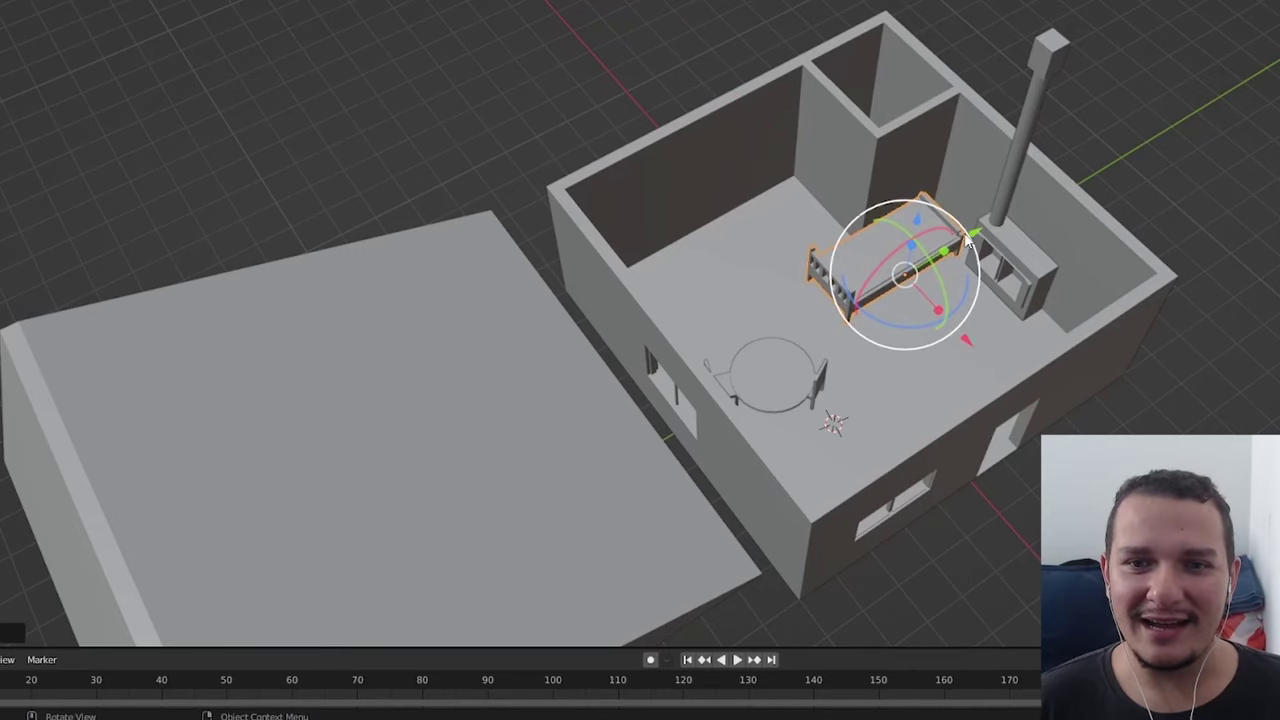
key("g")
key("y")
left_click(860, 400)
key("g")
key("x")
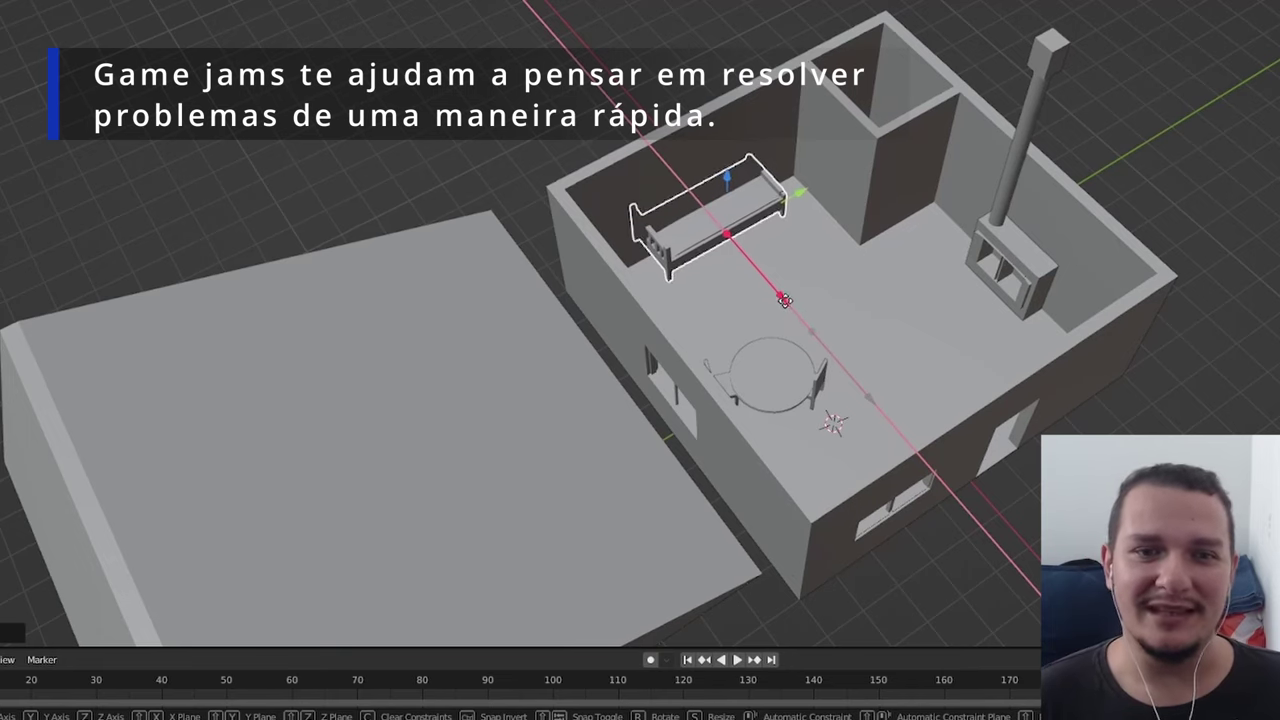
Set the bed down against the back wall above the table.
left_click(847, 326)
key("g")
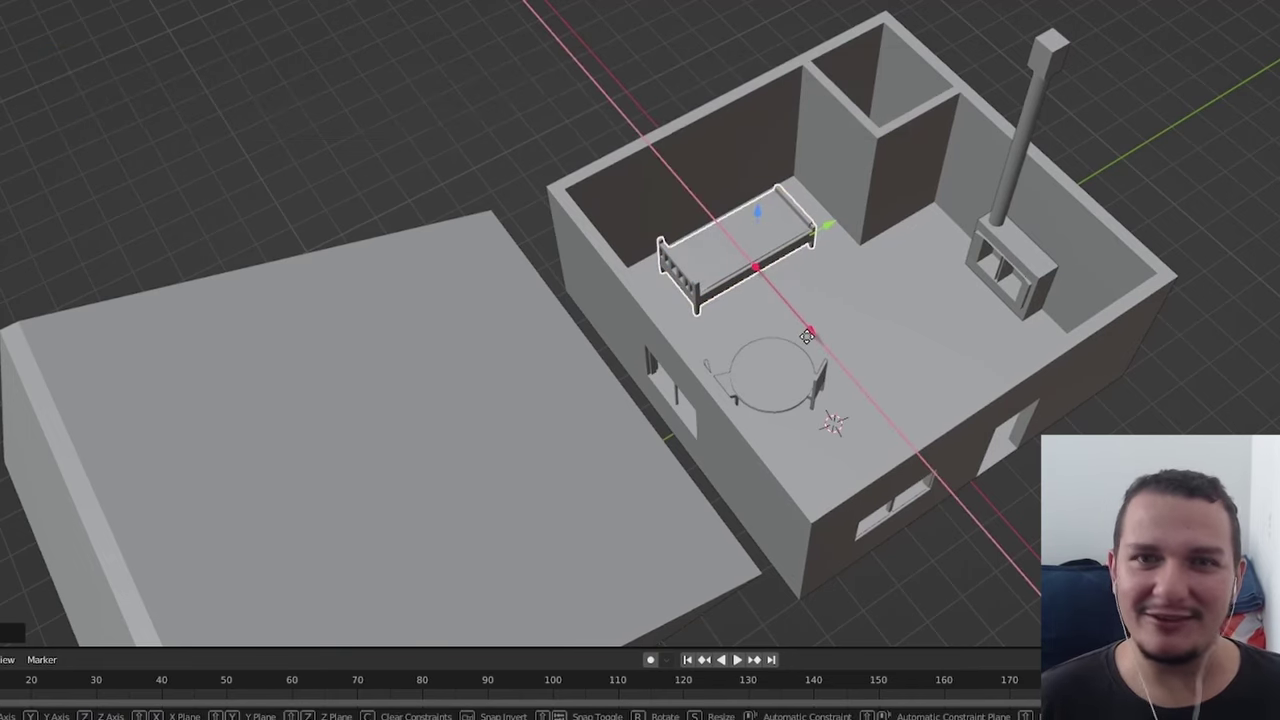
left_click(807, 336)
Select the table and chairs and view the room from an oblique angle.
mouse_move(815, 338)
middle_mouse_down()
mouse_move(884, 271)
mouse_move(703, 274)
middle_mouse_up()
scroll(703, 274, "down", 3)
mouse_move(686, 220)
middle_mouse_down()
mouse_move(708, 196)
mouse_move(702, 218)
middle_mouse_up()
scroll(656, 173, "up", 3)
scroll(656, 173, "down", 3)
scroll(702, 218, "up", 3)
scroll(738, 151, "up", 3)
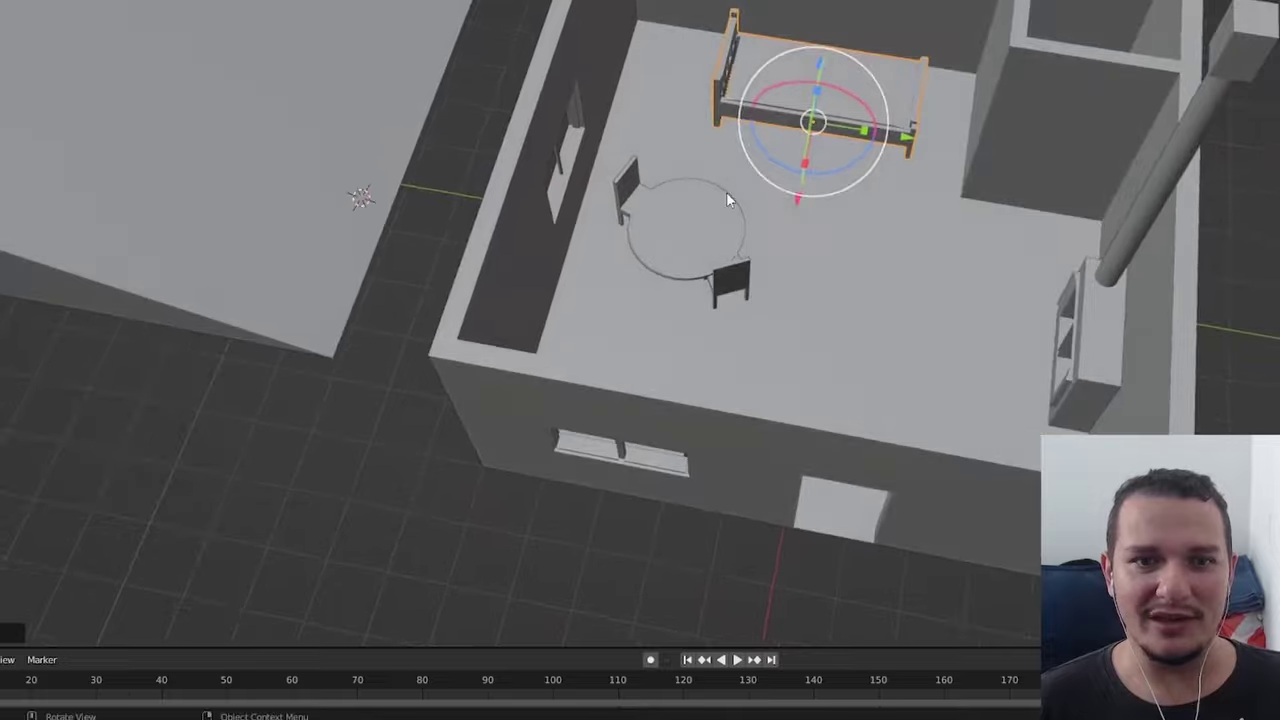
left_click(727, 194)
scroll(760, 220, "up", 3)
scroll(830, 240, "up", 2)
mouse_move(866, 245)
middle_mouse_down()
mouse_move(937, 170)
mouse_move(749, 191)
mouse_move(746, 120)
mouse_move(769, 127)
middle_mouse_up()
scroll(786, 189, "down", 3)
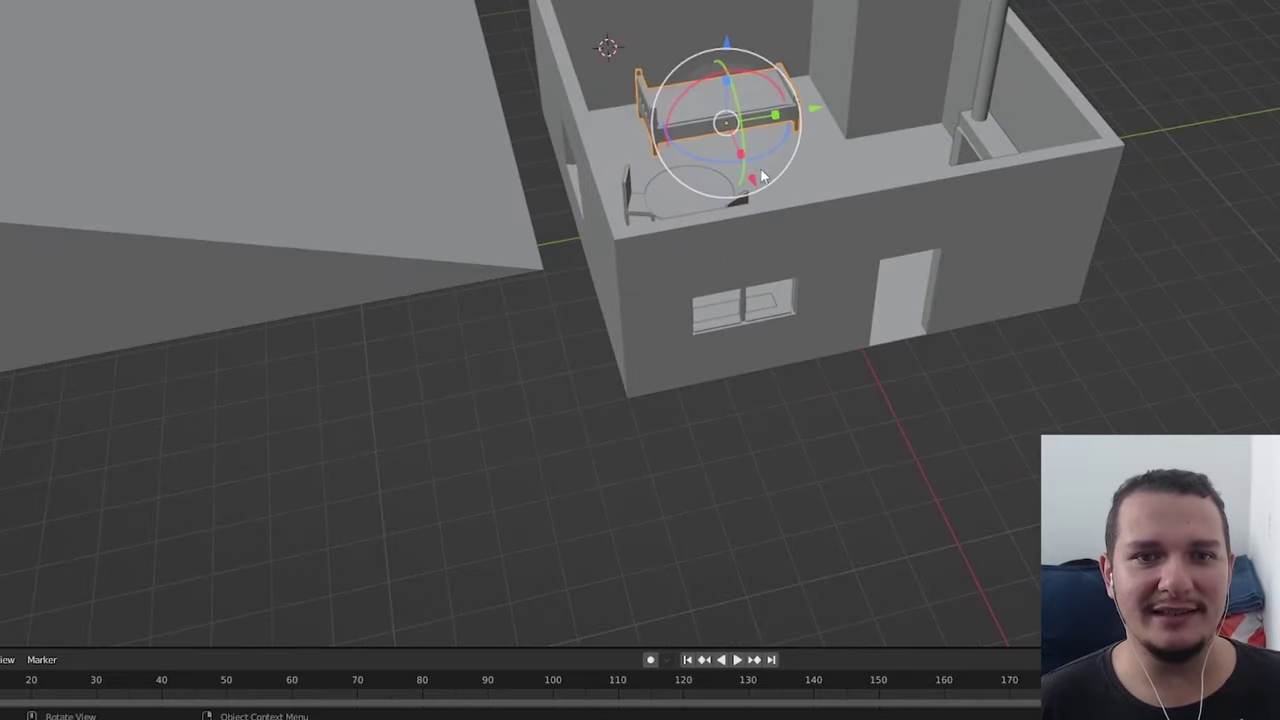
scroll(760, 178, "down", 3)
scroll(775, 104, "up", 3)
scroll(770, 356, "up", 2)
Orbit around the house to inspect the bed and furniture from several sides.
mouse_move(775, 95)
middle_mouse_down()
mouse_move(770, 356)
mouse_move(752, 367)
middle_mouse_up()
scroll(770, 363, "up", 2)
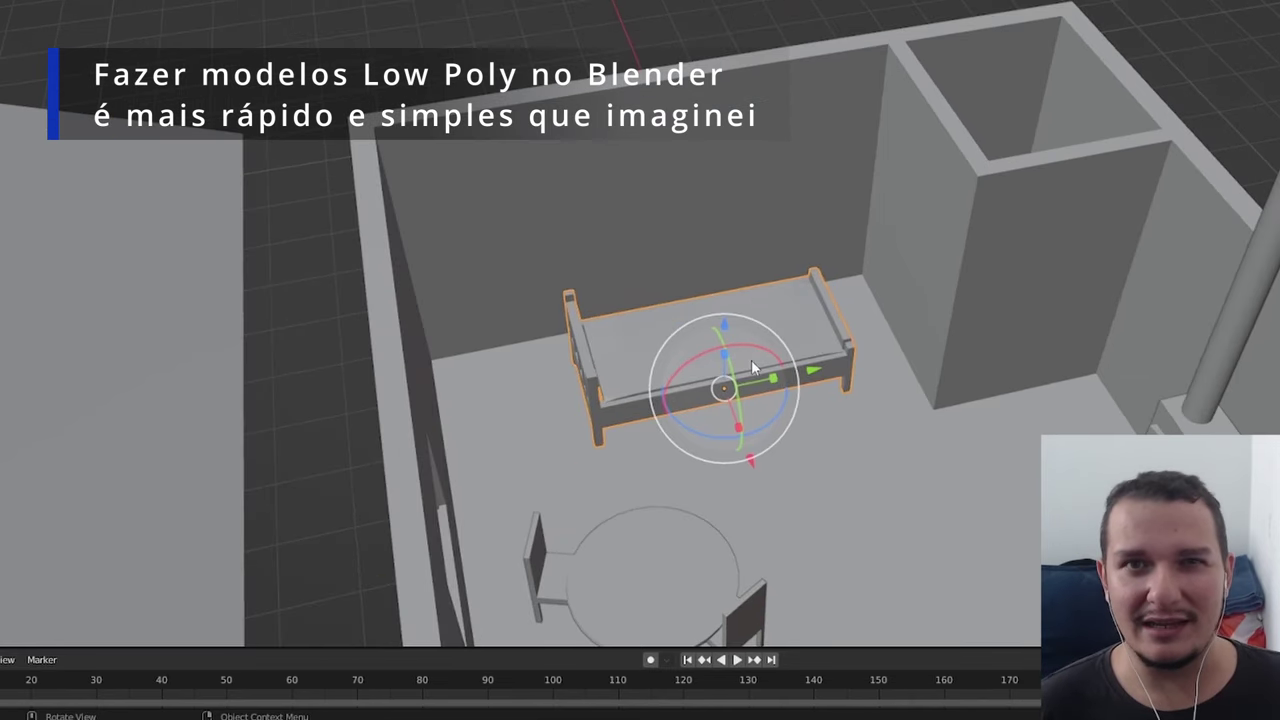
scroll(751, 360, "down", 2)
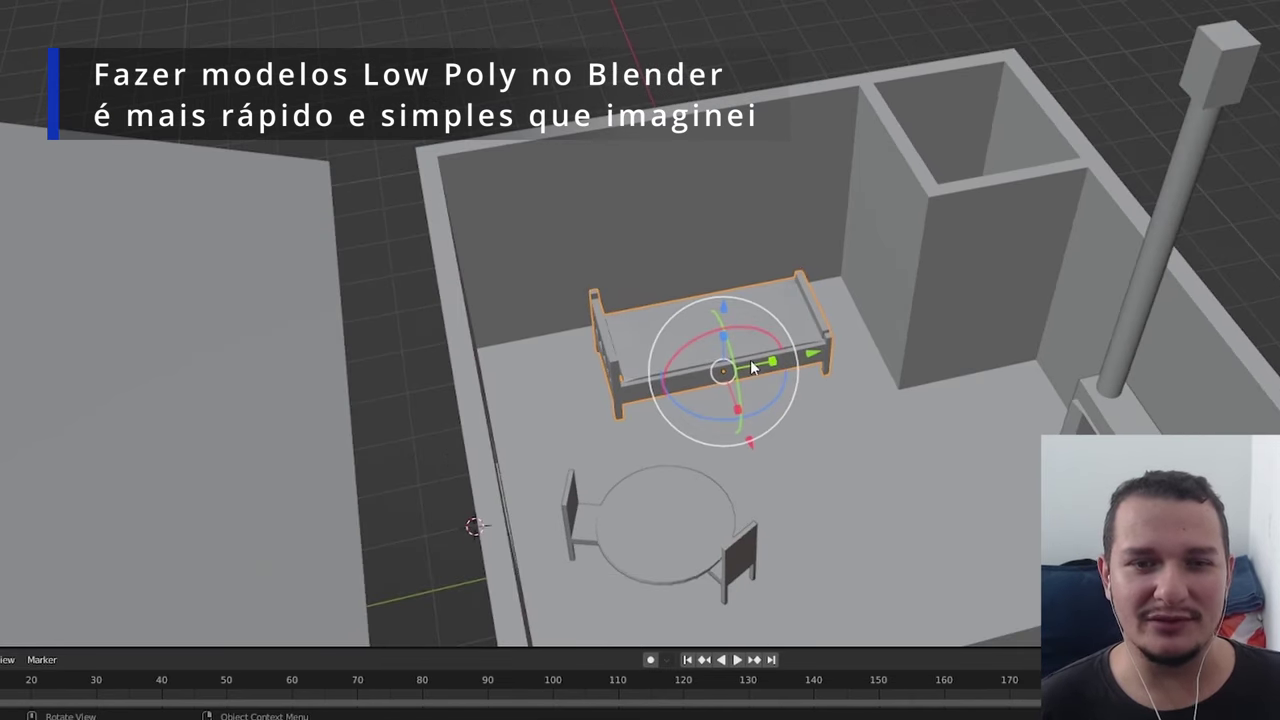
scroll(747, 373, "down", 2)
scroll(747, 373, "up", 1)
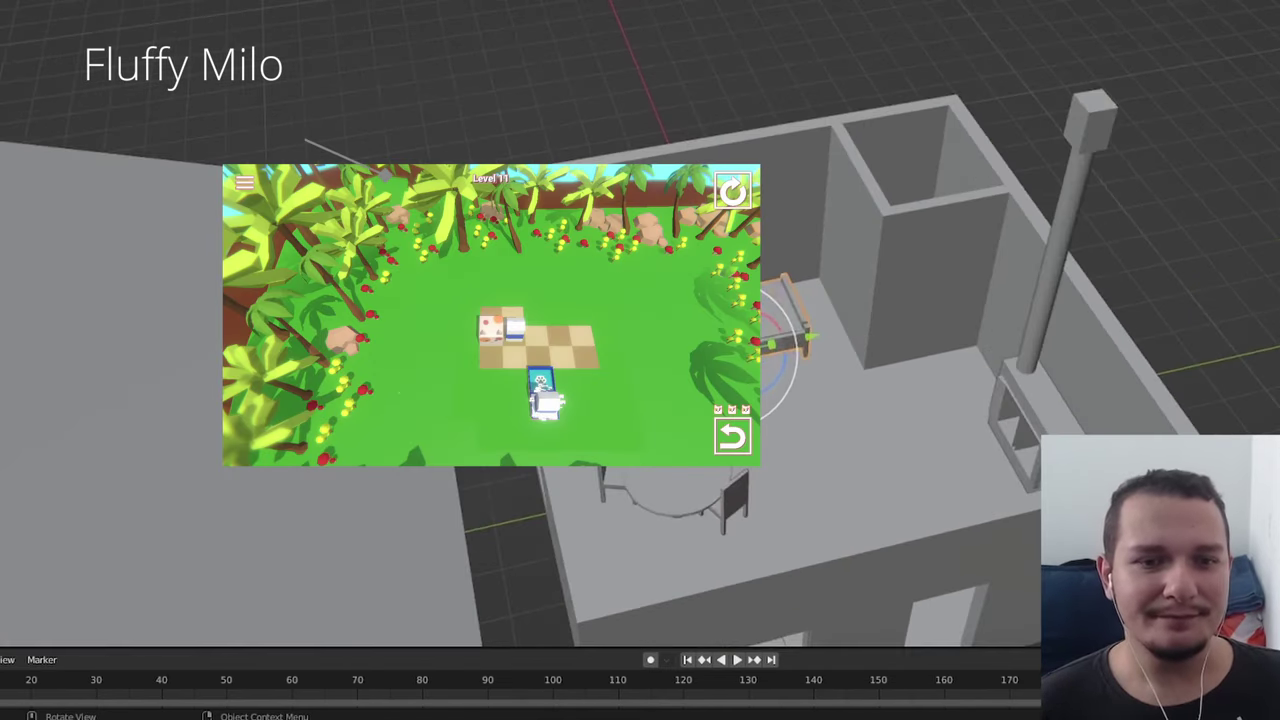
mouse_move(747, 373)
middle_mouse_down()
mouse_move(889, 414)
mouse_move(408, 490)
mouse_move(603, 429)
mouse_move(363, 491)
middle_mouse_up()
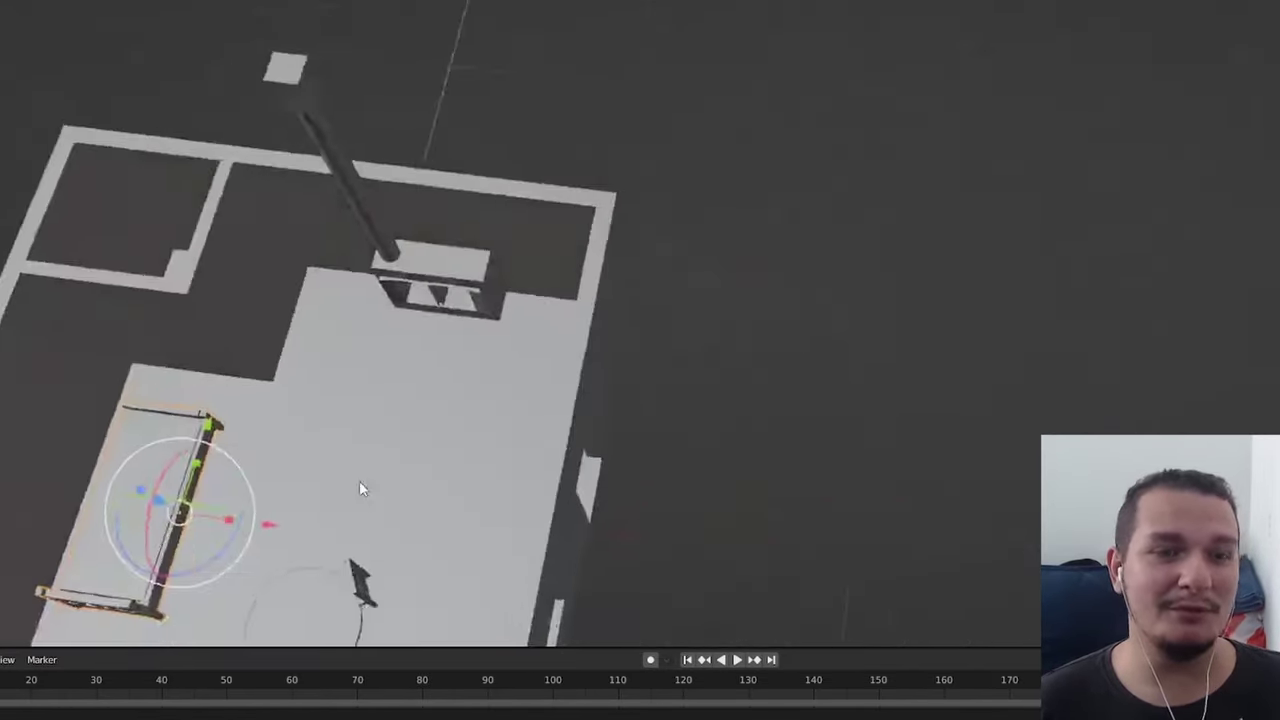
mouse_move(531, 383)
middle_mouse_down()
mouse_move(1113, 285)
mouse_move(849, 206)
middle_mouse_up()
mouse_move(718, 401)
middle_mouse_down()
mouse_move(720, 446)
mouse_move(666, 246)
mouse_move(723, 409)
middle_mouse_up()
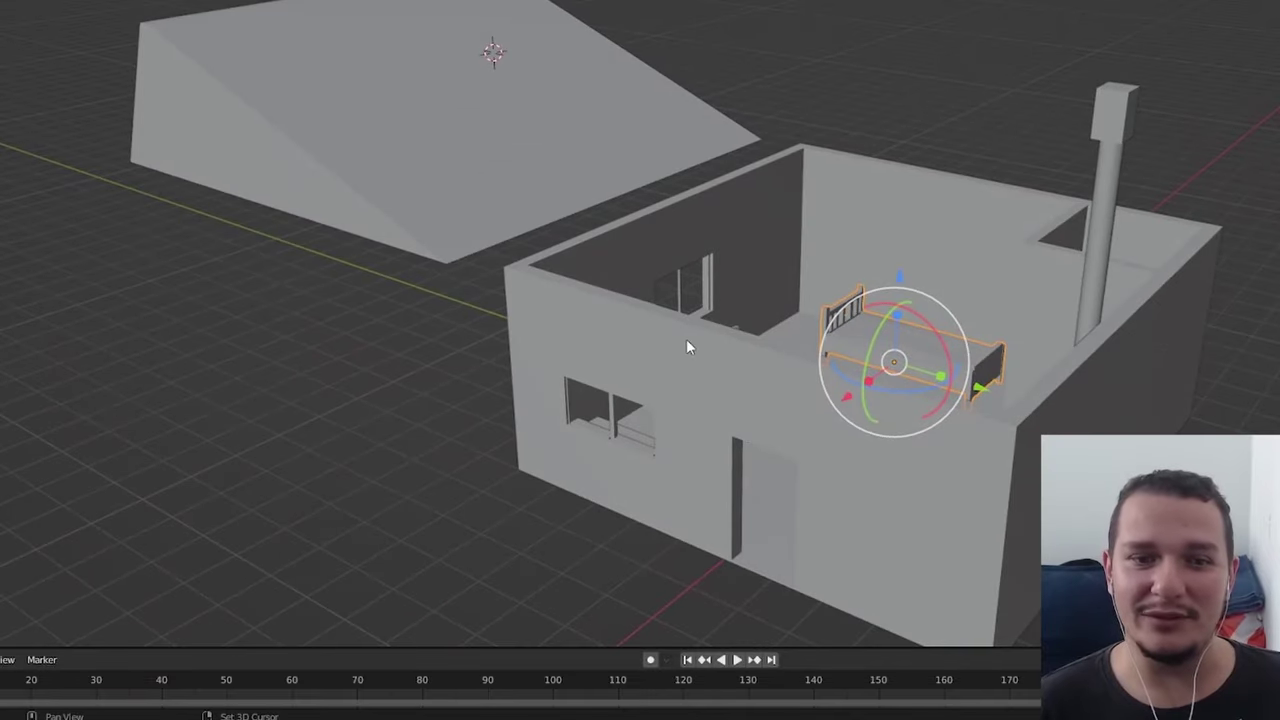
middle_click_drag(689, 346, 791, 434)
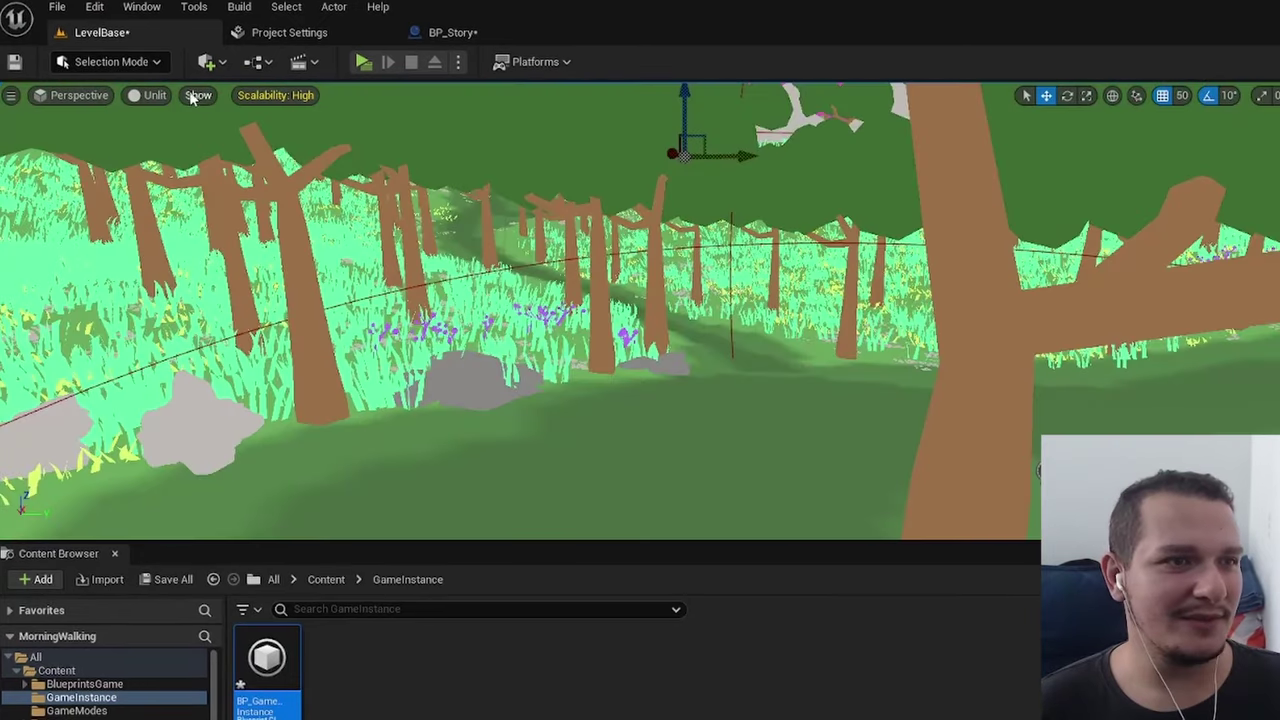
left_click(157, 96)
left_click(187, 142)
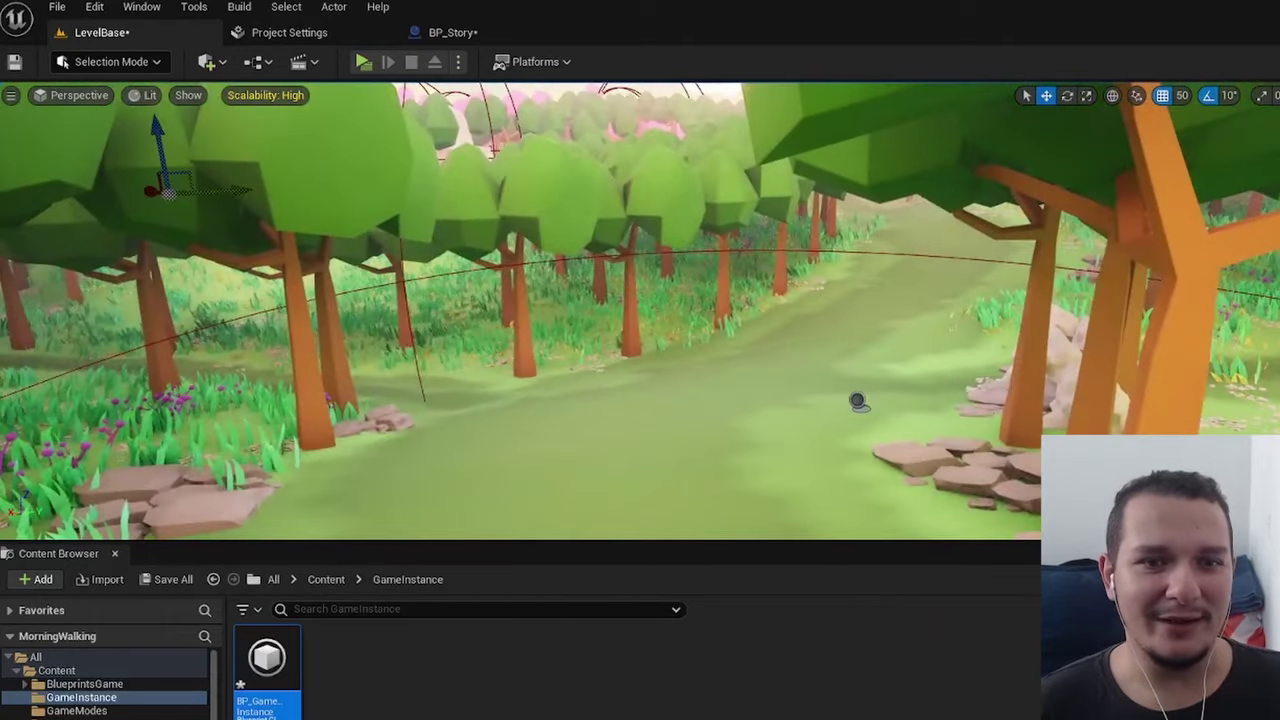
right_click_drag(640, 310, 520, 310)
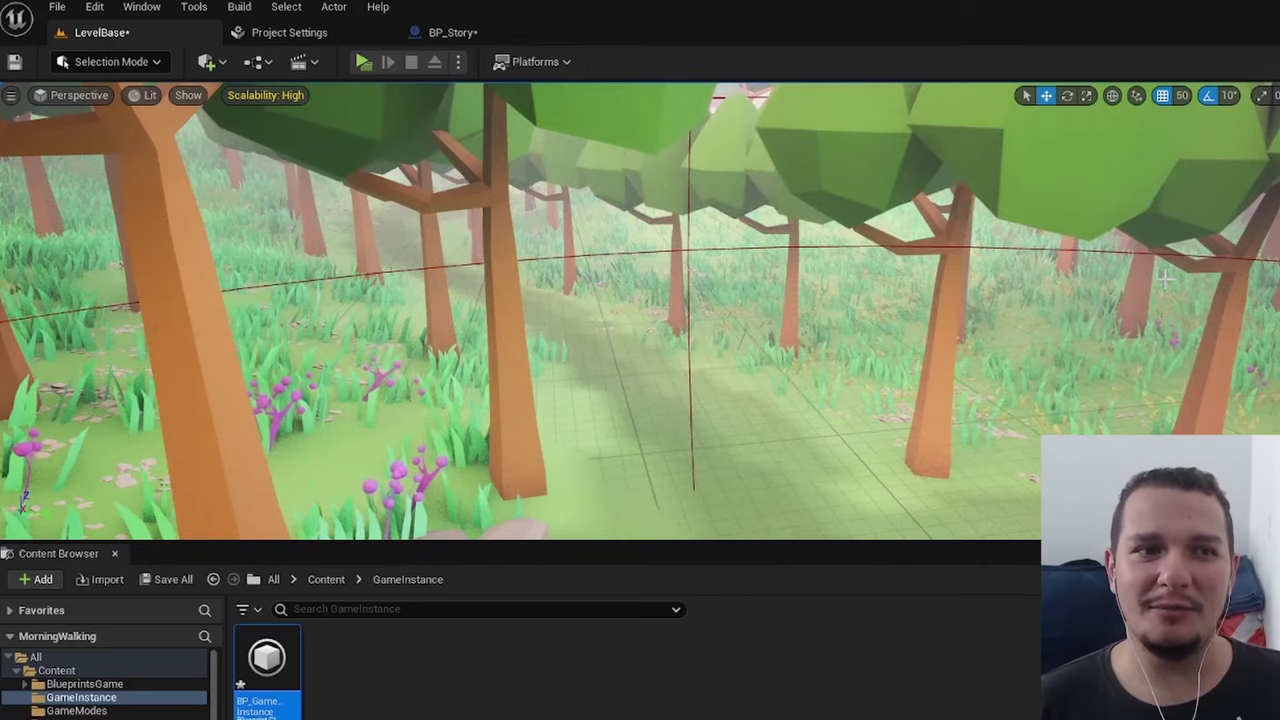
mouse_move(640, 310)
right_mouse_down()
mouse_move(600, 310)
mouse_move(700, 310)
right_mouse_up()
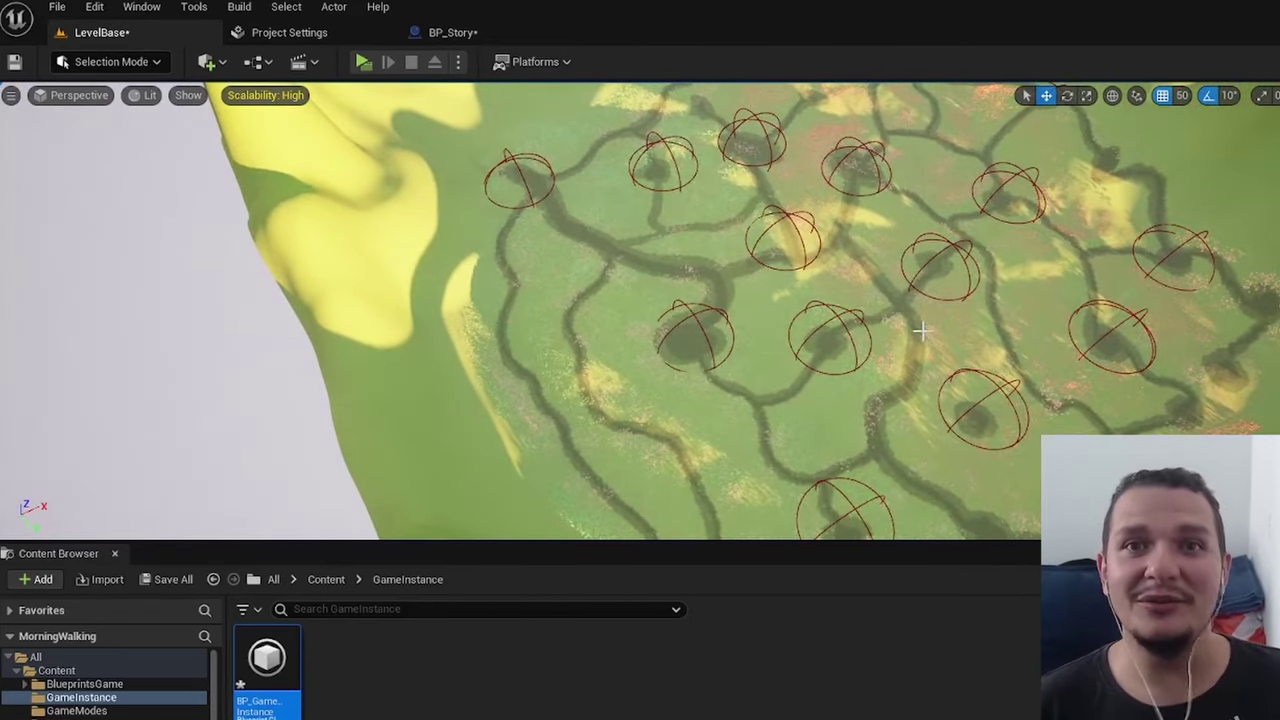
Survey the terrain and marker grid from overhead, then bring up the editor mode list.
right_click_drag(921, 330, 921, 280)
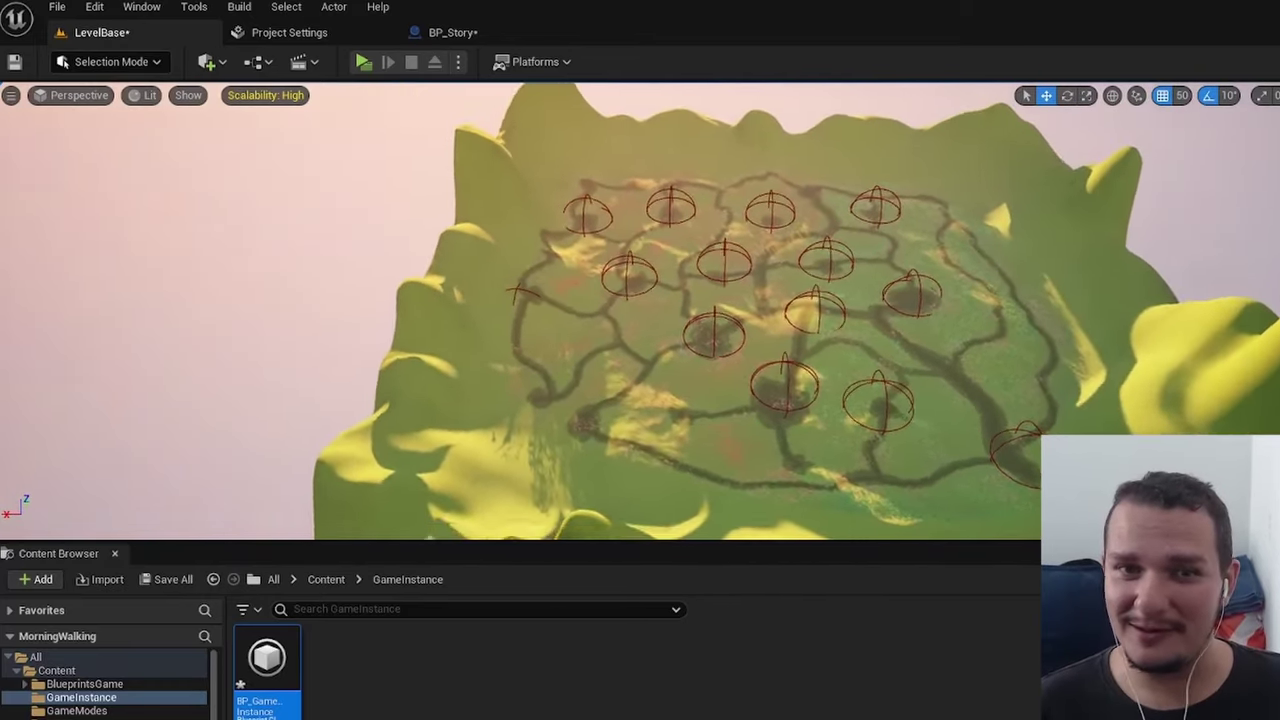
right_click_drag(922, 330, 922, 330)
right_click_drag(470, 305, 470, 305)
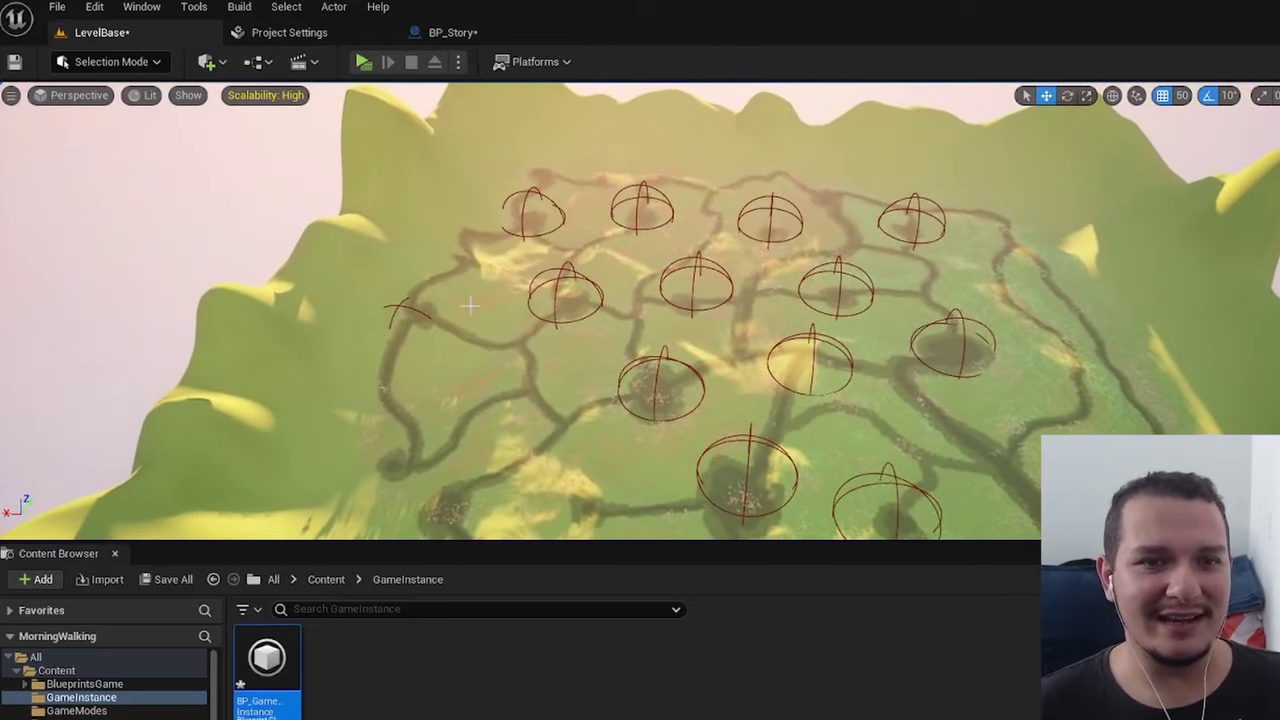
left_click(149, 66)
Switch to Landscape mode and set the sculpt brush size to about 5256.
left_click(125, 109)
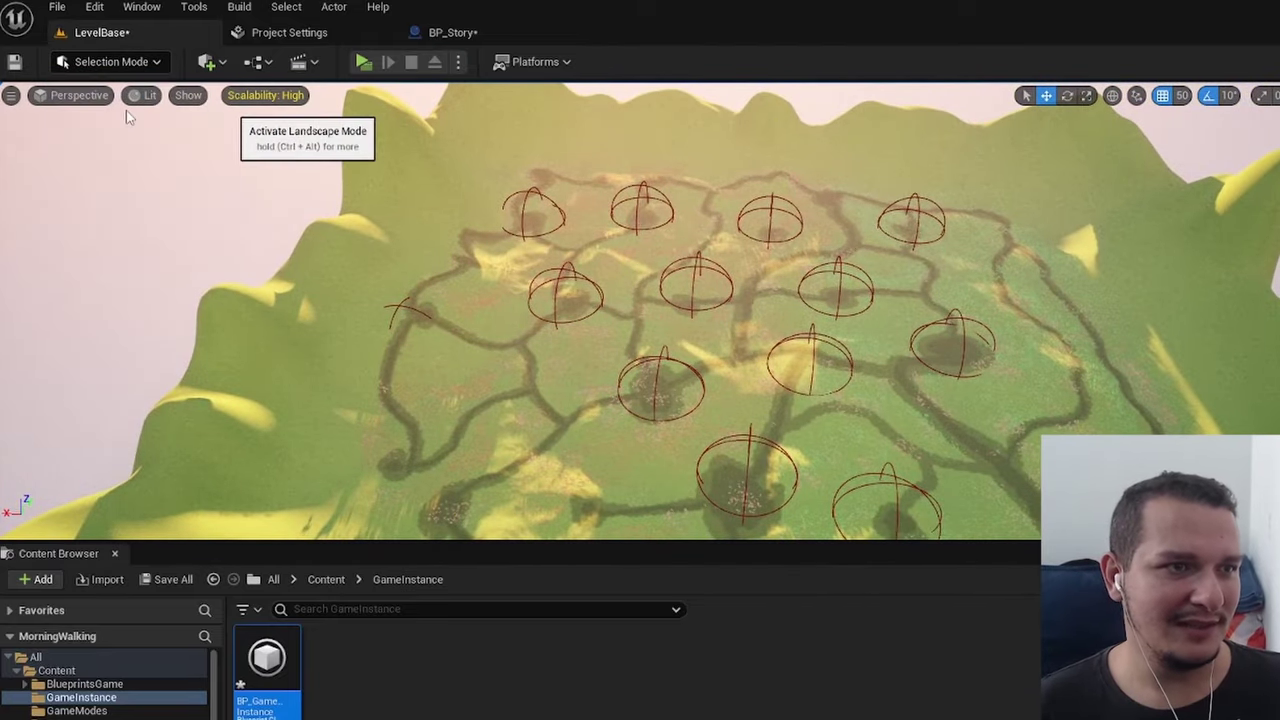
right_click_drag(838, 380, 838, 380)
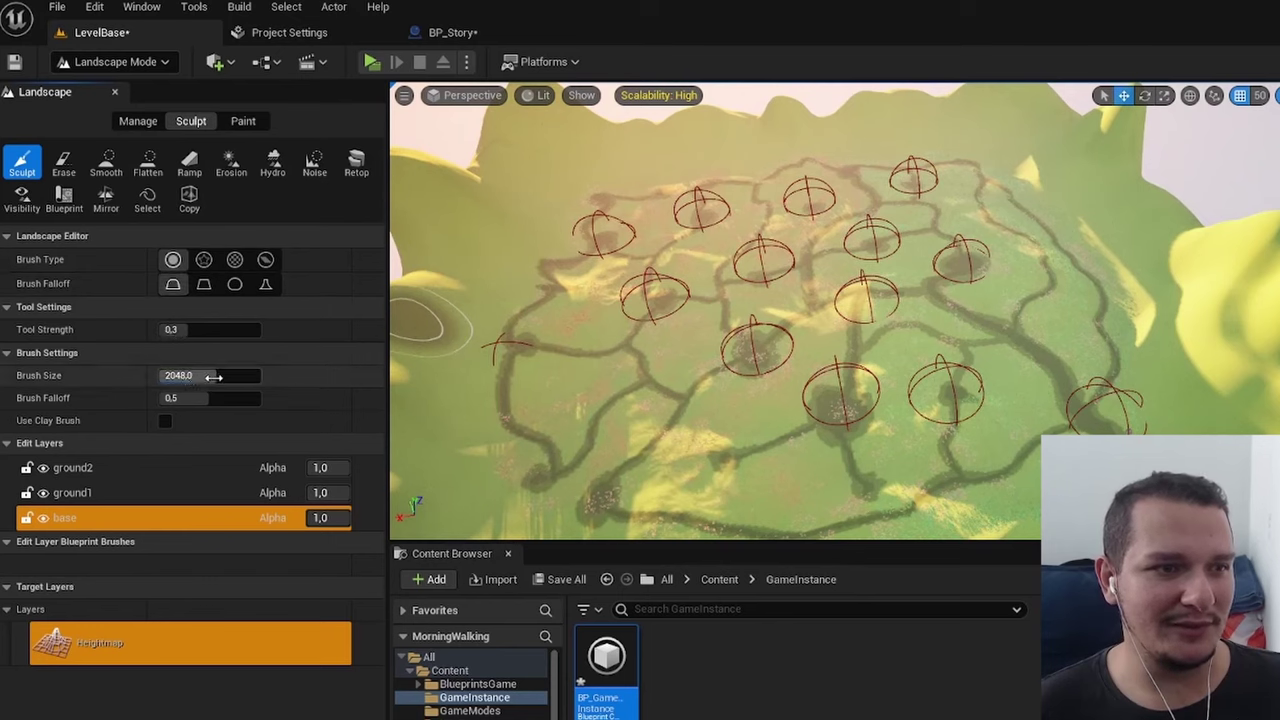
key("Return")
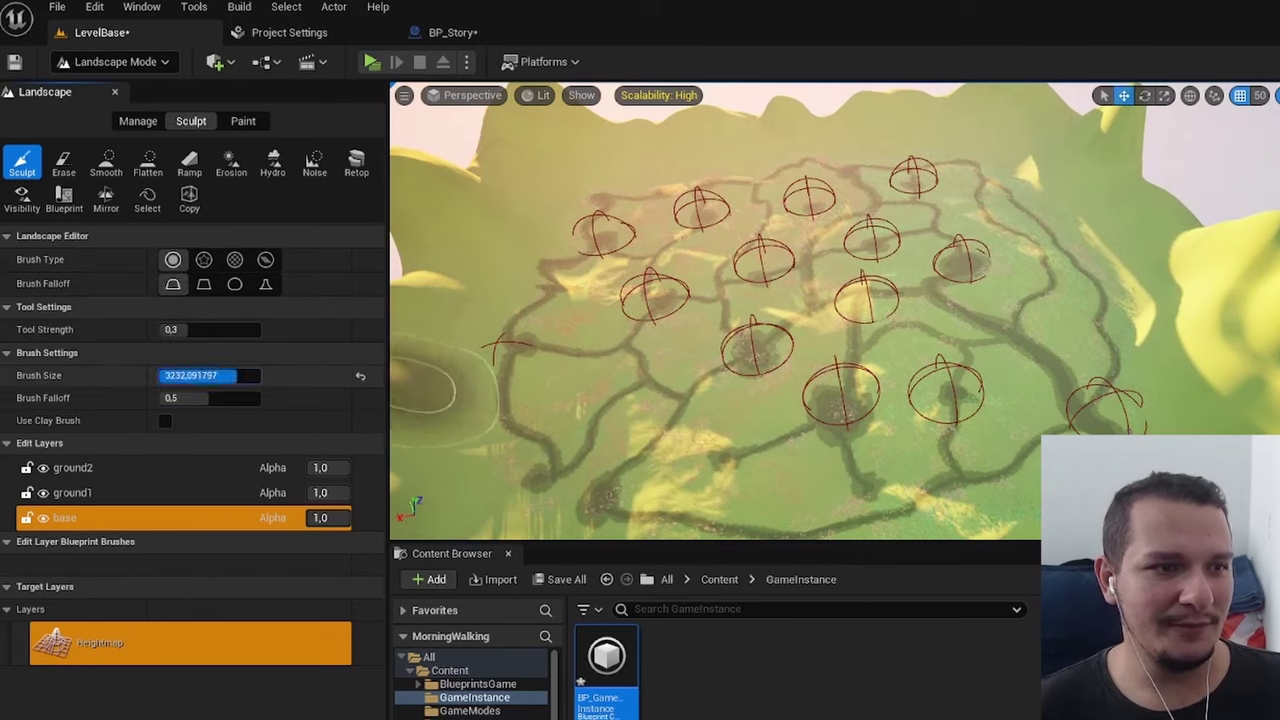
left_click_drag(236, 375, 258, 375)
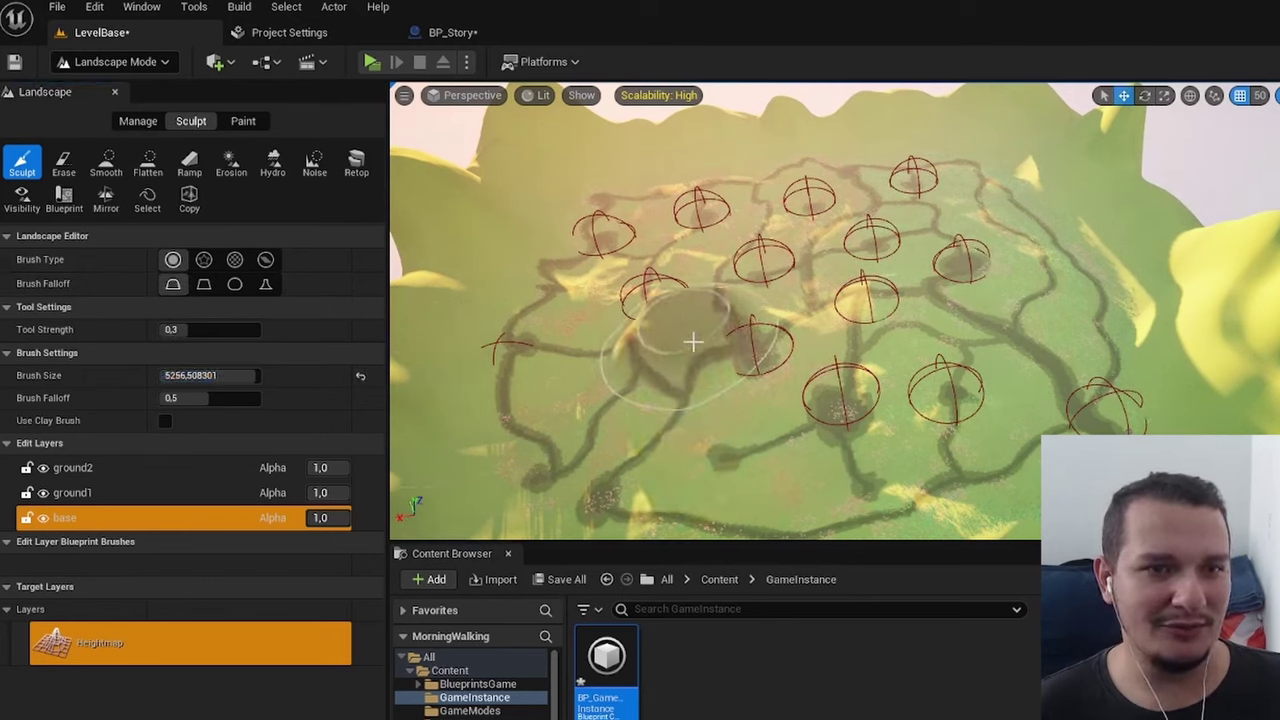
Sculpt a tall ridge rising into a pillar among the path markers.
left_click_drag(693, 342, 697, 321)
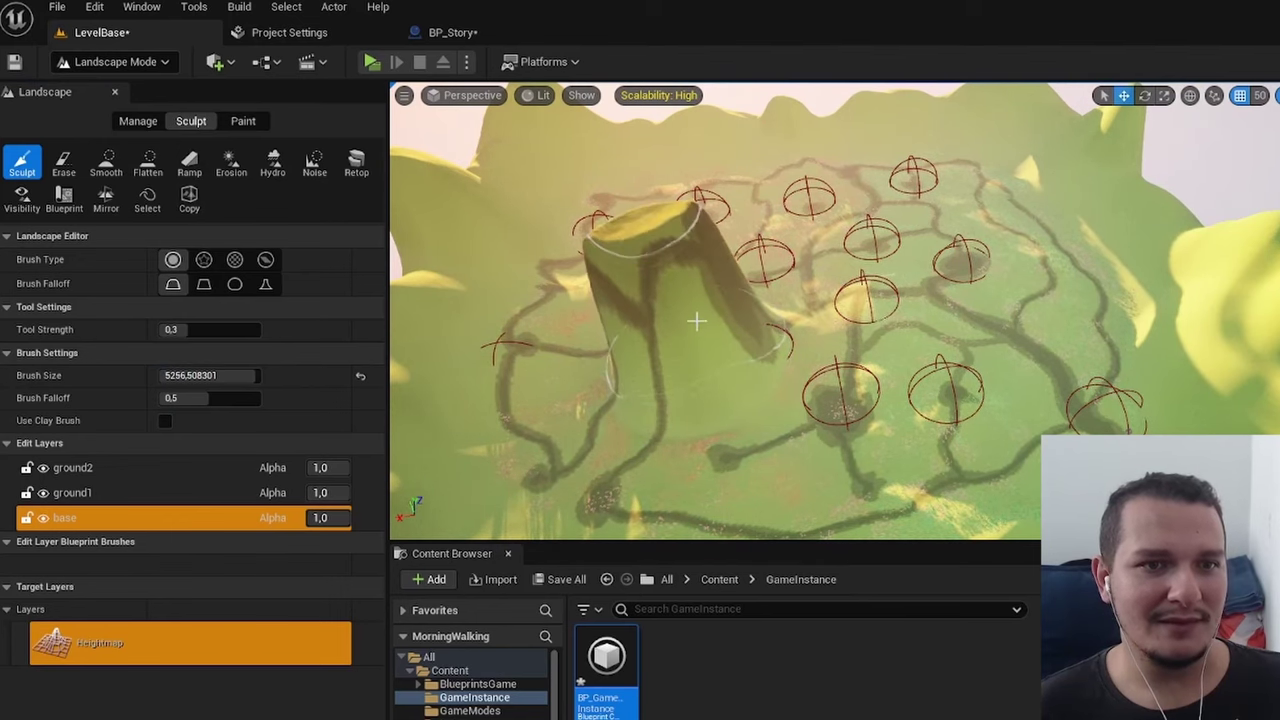
right_click_drag(697, 321, 1058, 270)
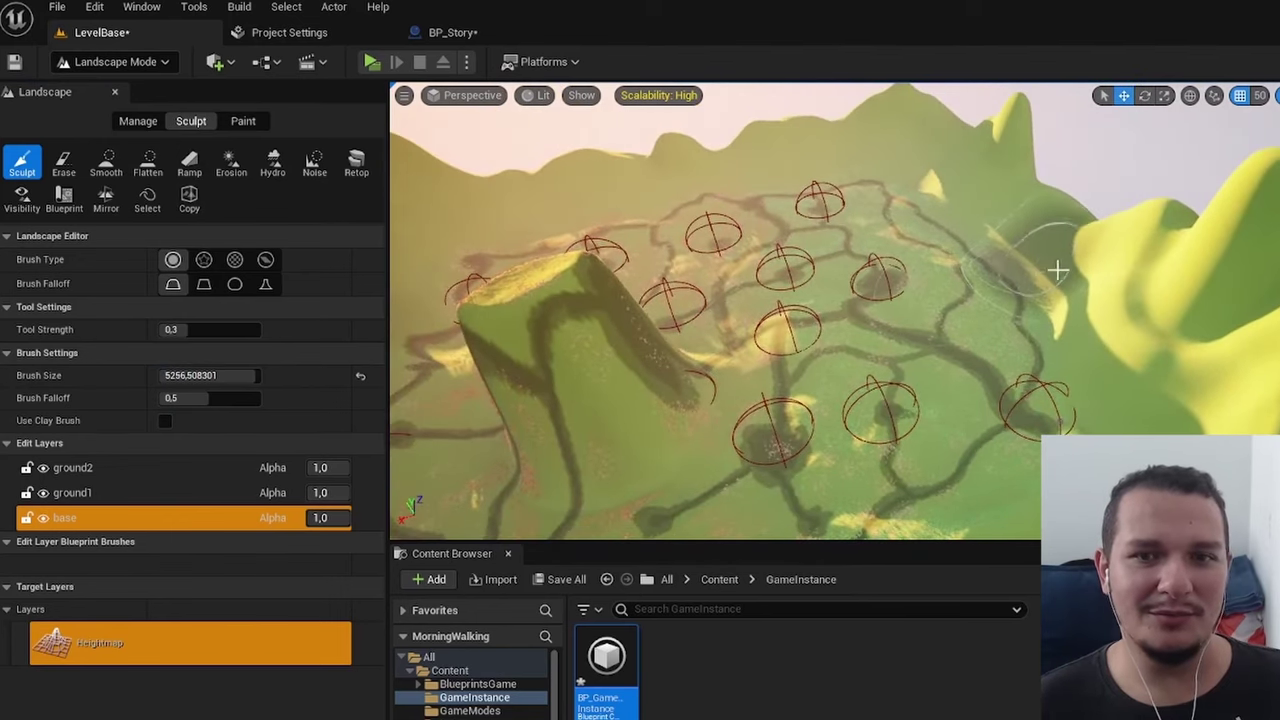
mouse_move(1058, 270)
left_mouse_down()
mouse_move(994, 314)
mouse_move(942, 207)
left_mouse_up()
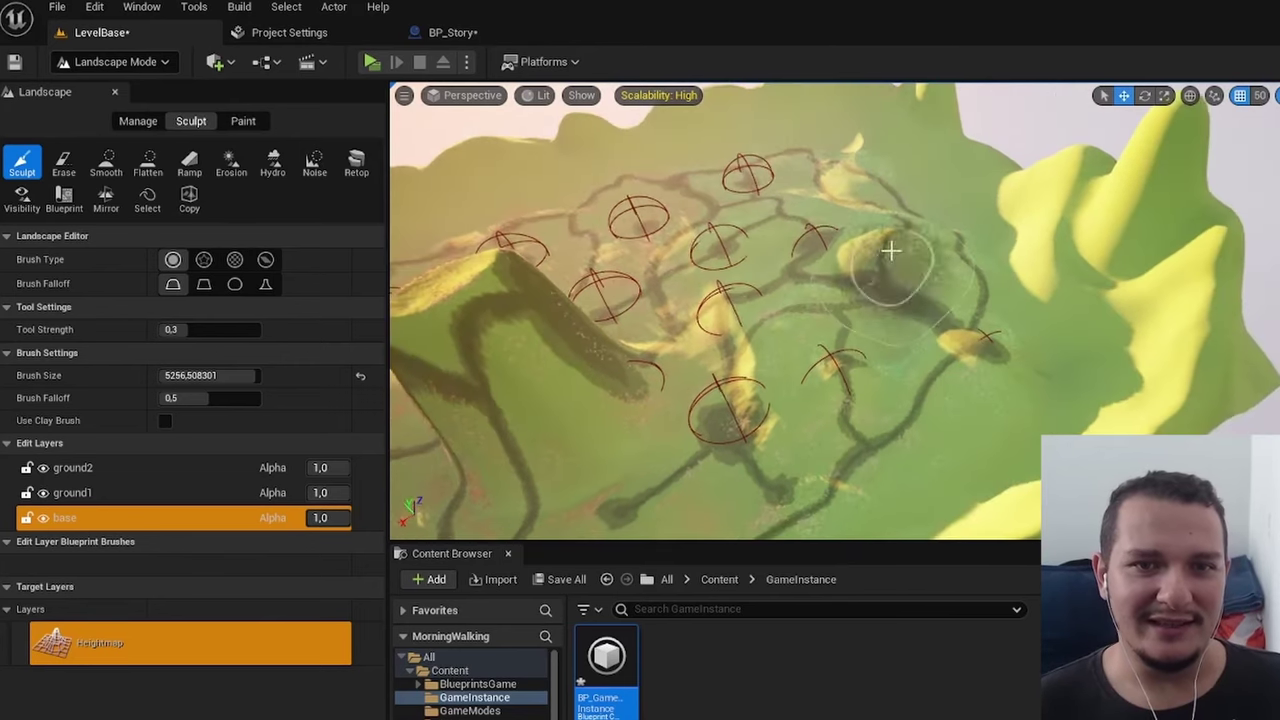
right_click_drag(890, 252, 857, 391)
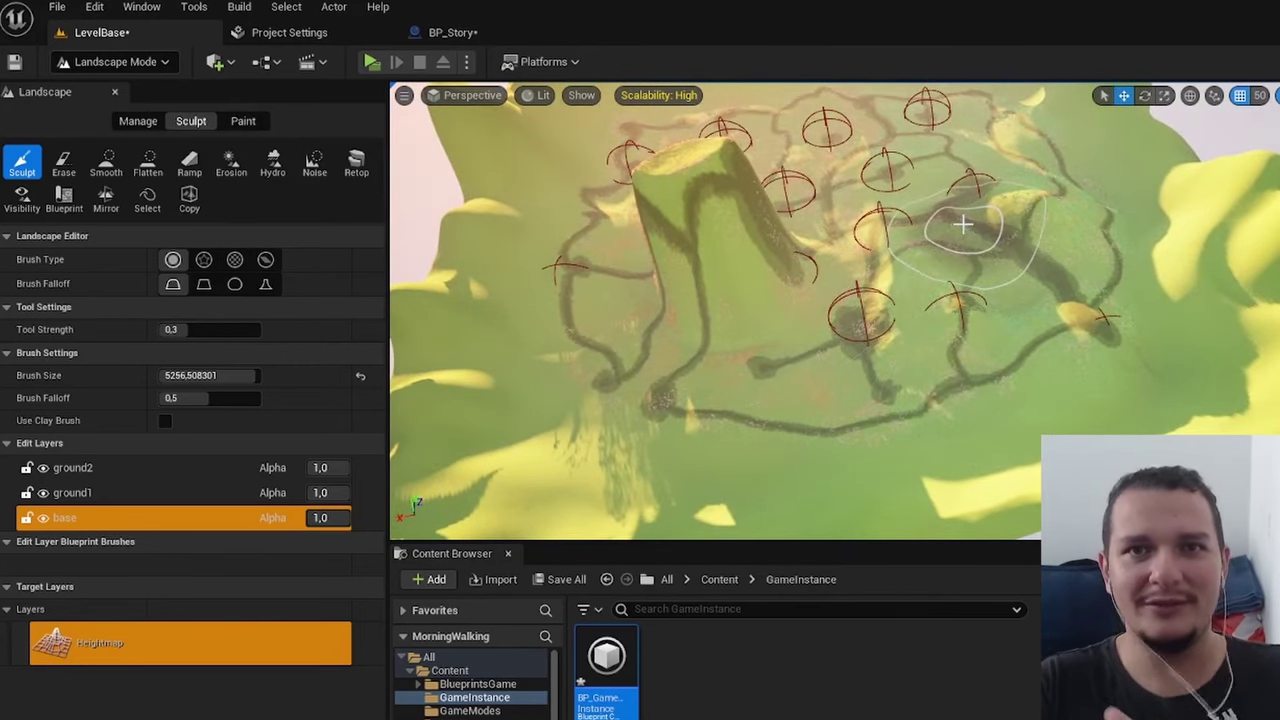
right_click_drag(963, 230, 957, 243)
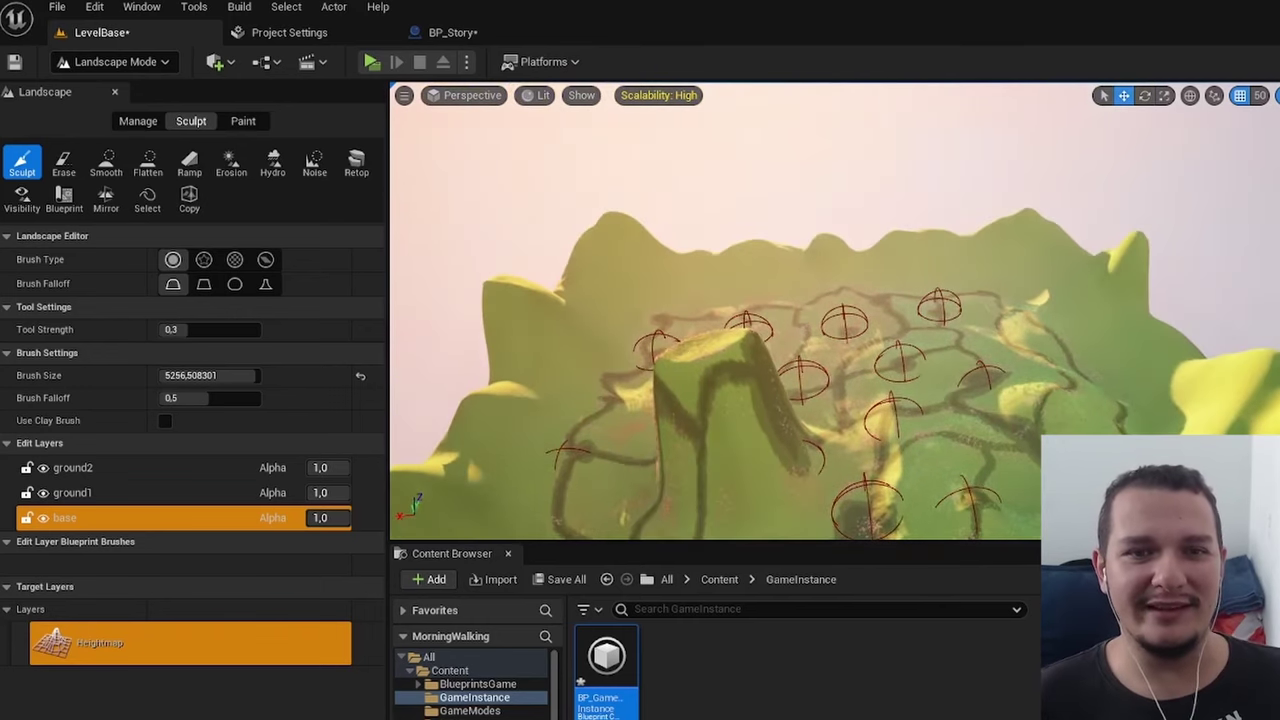
left_click_drag(737, 325, 722, 352)
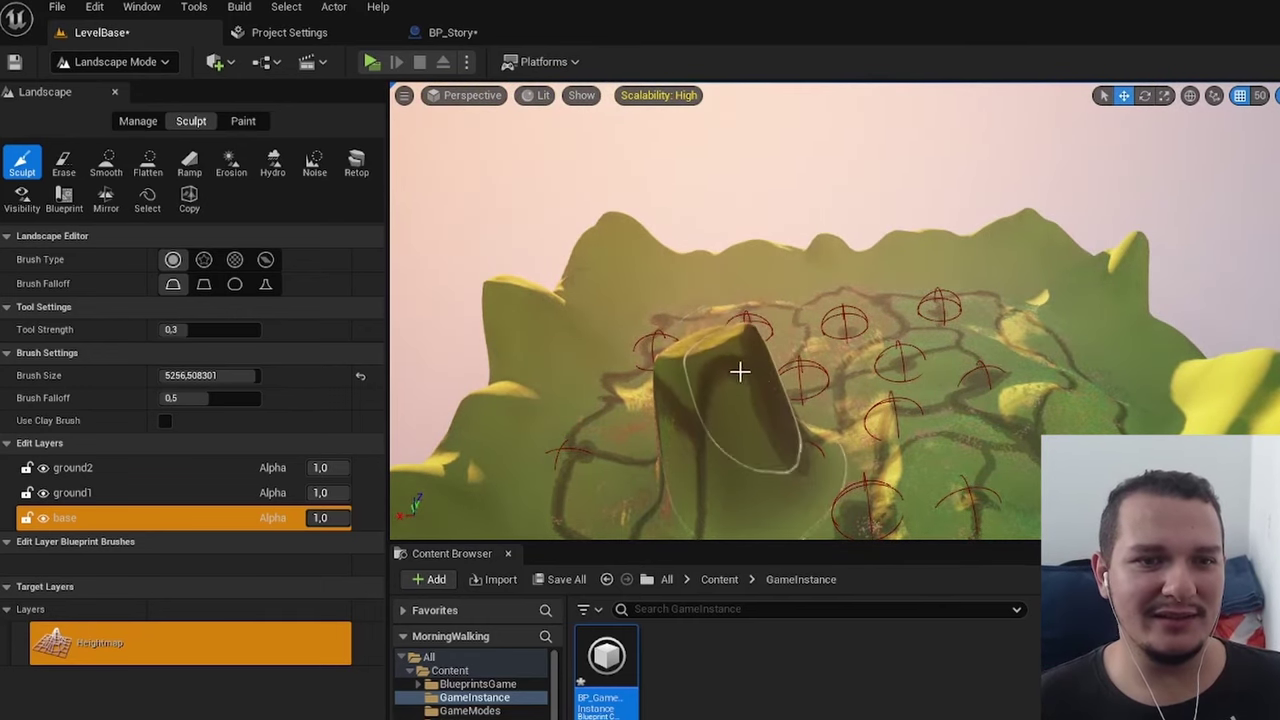
right_click_drag(397, 300, 943, 371)
Use the Flatten tool to level the pillar's top into a plateau, then inspect the landscape.
left_click(148, 163)
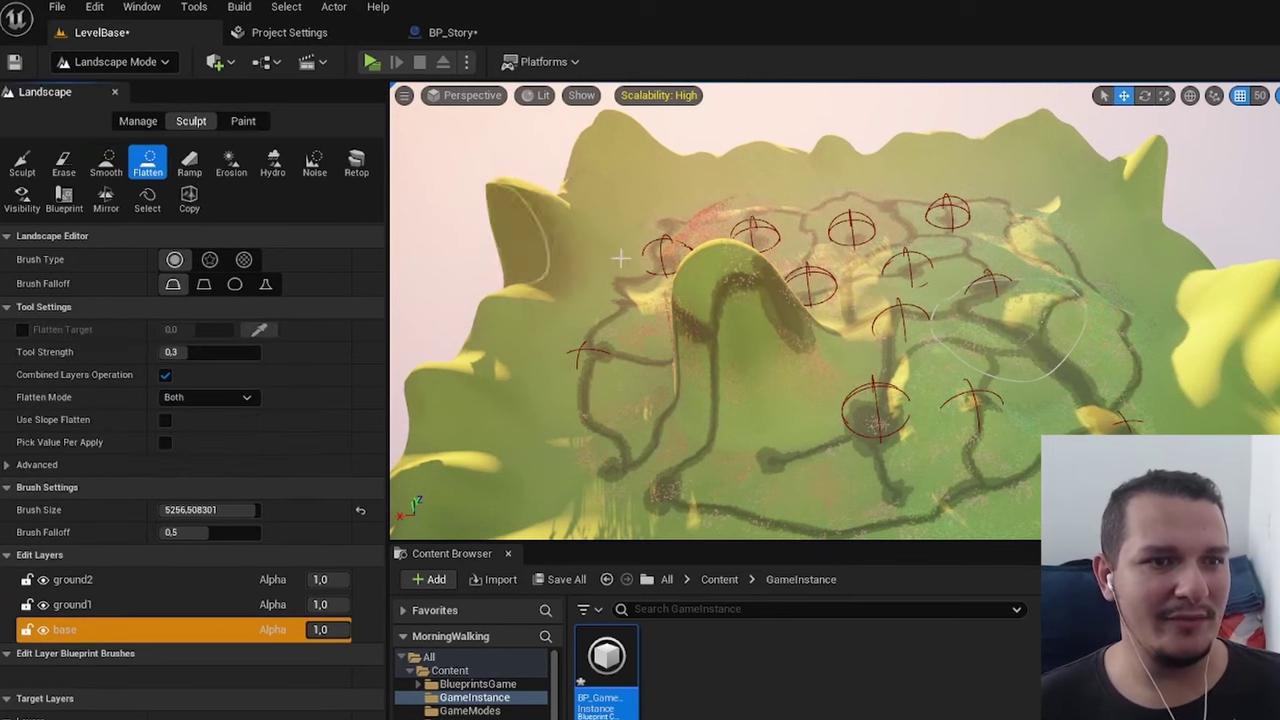
left_click_drag(709, 289, 720, 277)
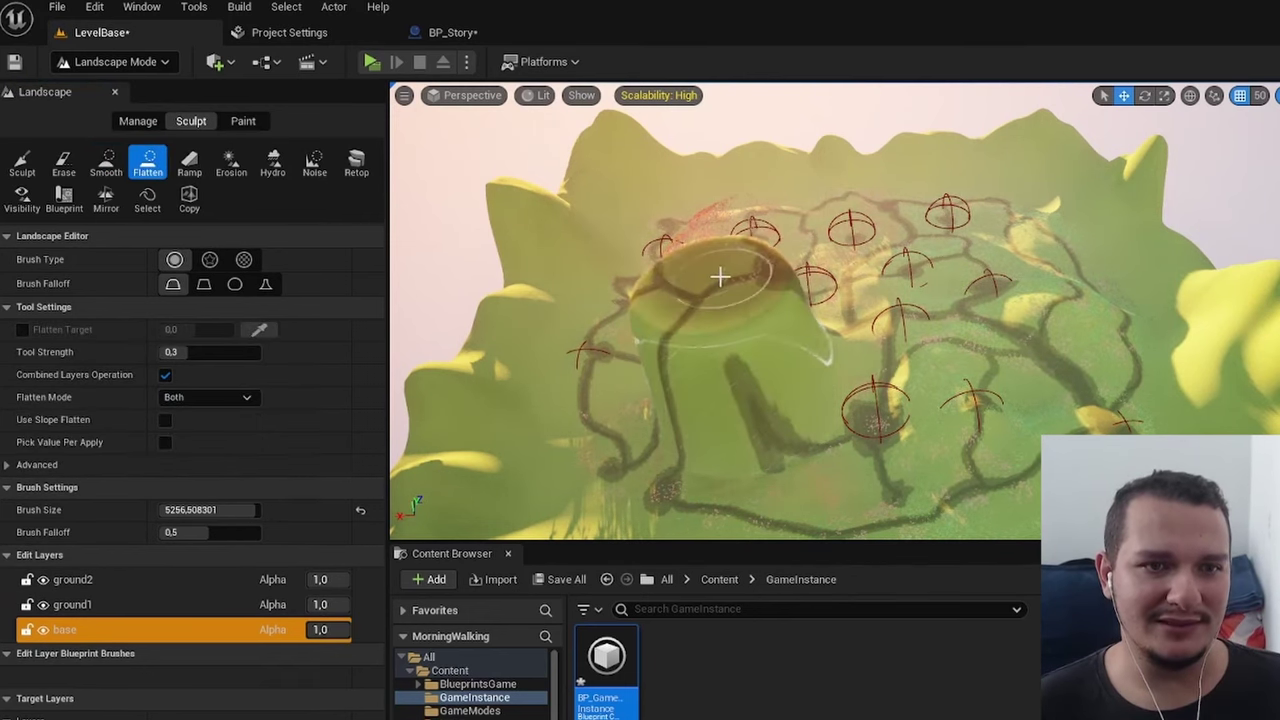
mouse_move(714, 285)
right_mouse_down()
mouse_move(900, 320)
mouse_move(652, 384)
right_mouse_up()
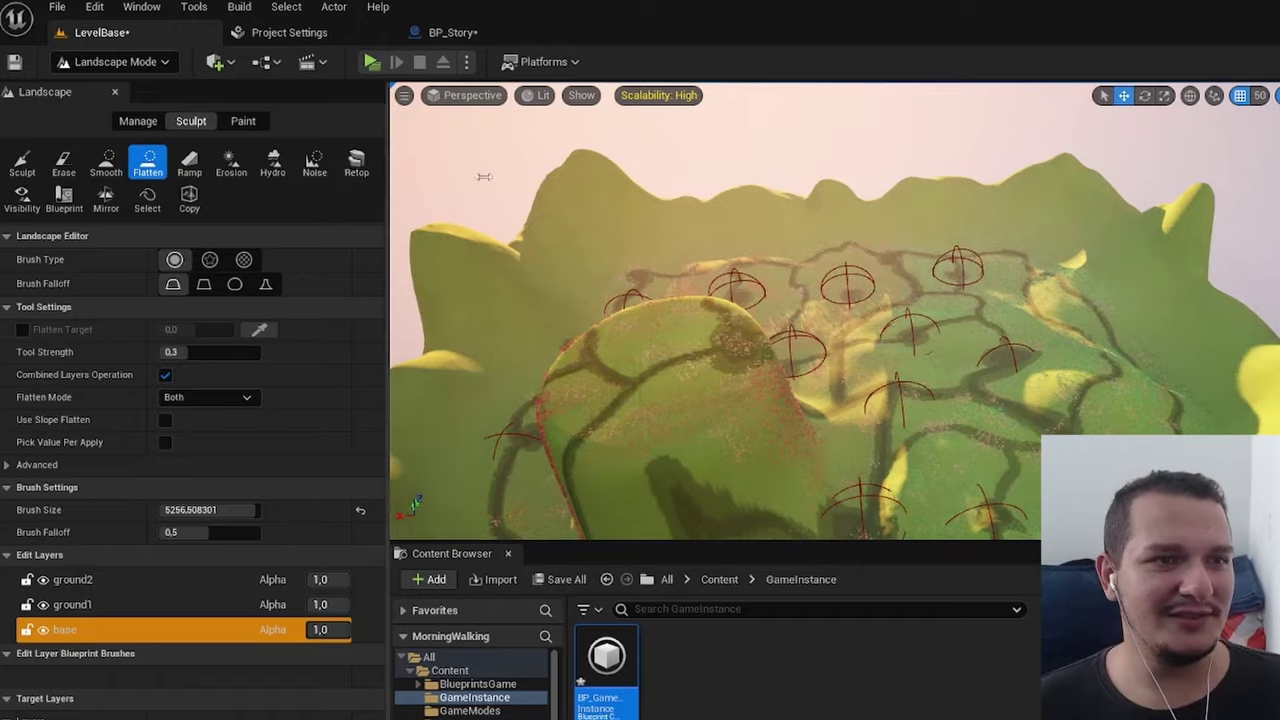
mouse_move(680, 272)
right_mouse_down()
mouse_move(700, 330)
mouse_move(700, 220)
right_mouse_up()
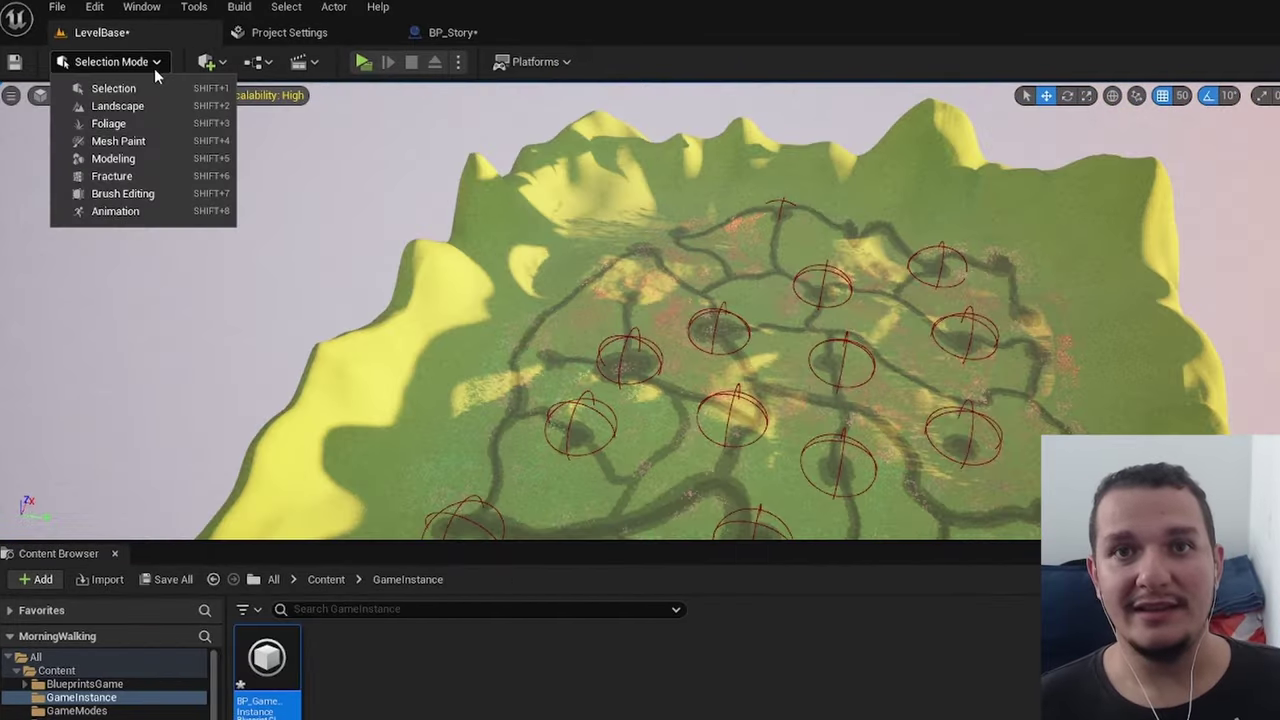
Enter Foliage mode and pick the purple grassType2 foliage for painting.
left_click(124, 123)
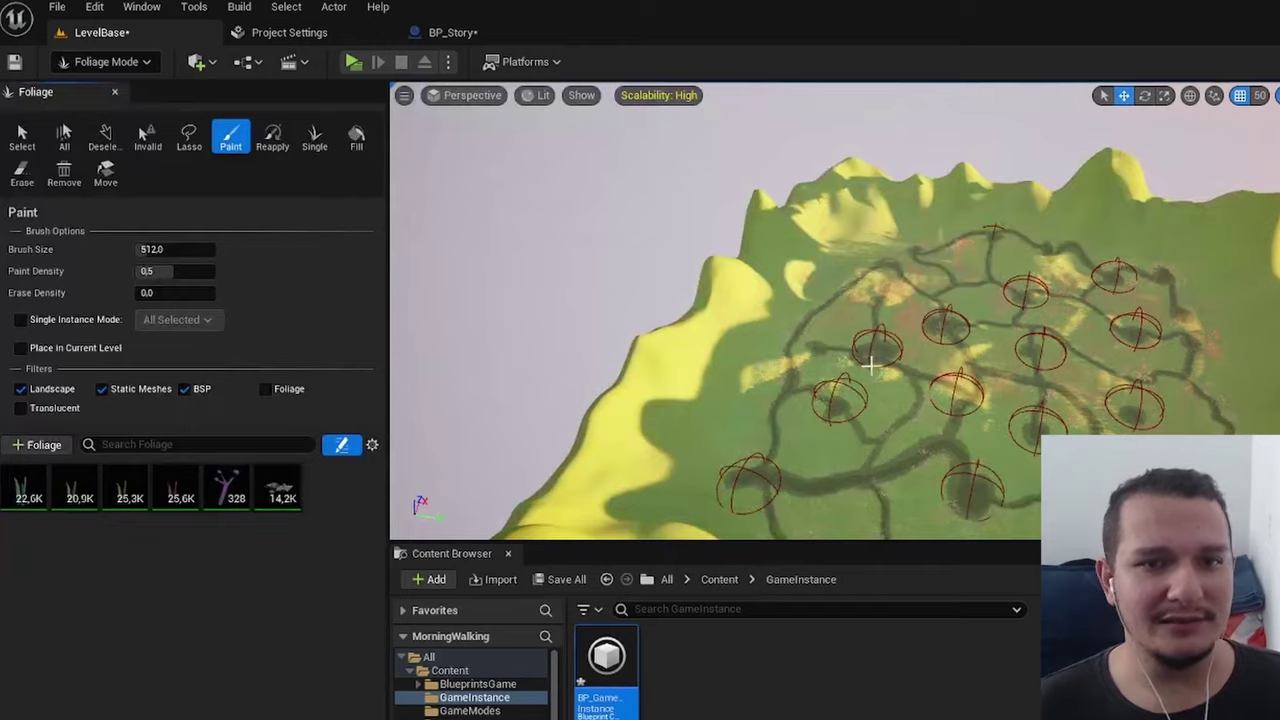
scroll(872, 366, "up", 2)
scroll(872, 366, "up", 2)
scroll(872, 366, "up", 2)
scroll(872, 366, "up", 2)
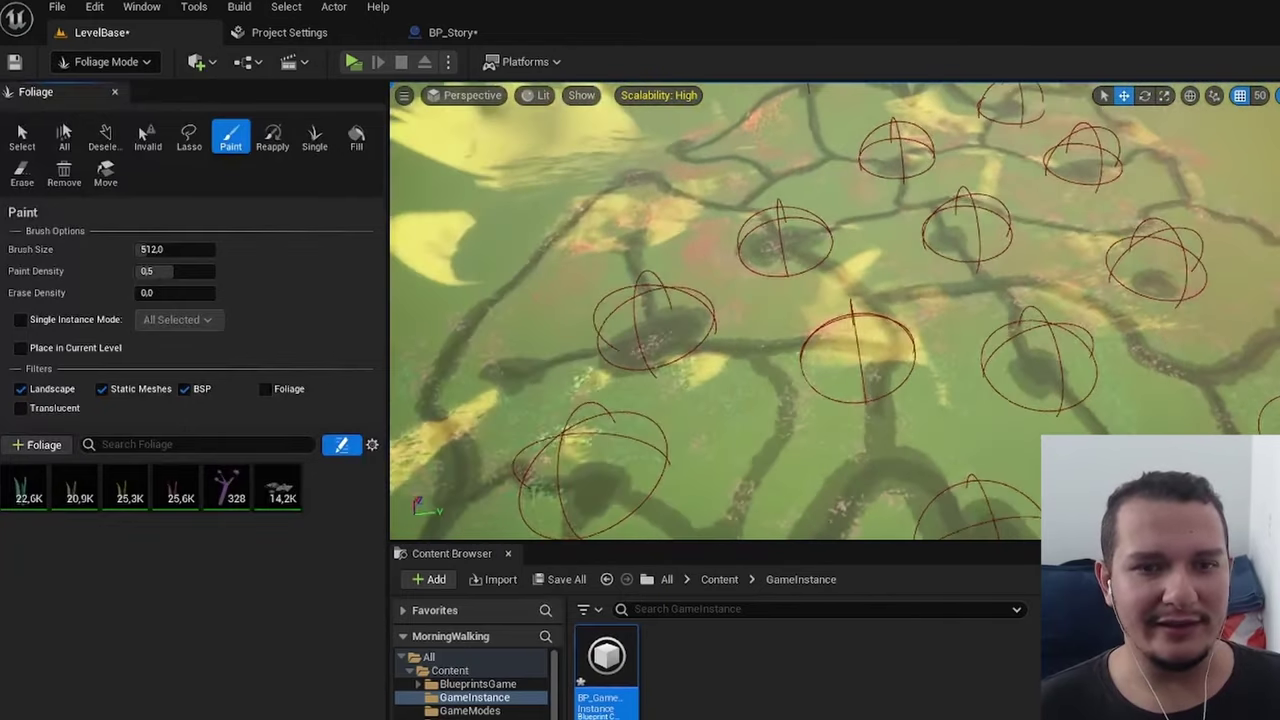
right_click_drag(835, 310, 835, 250)
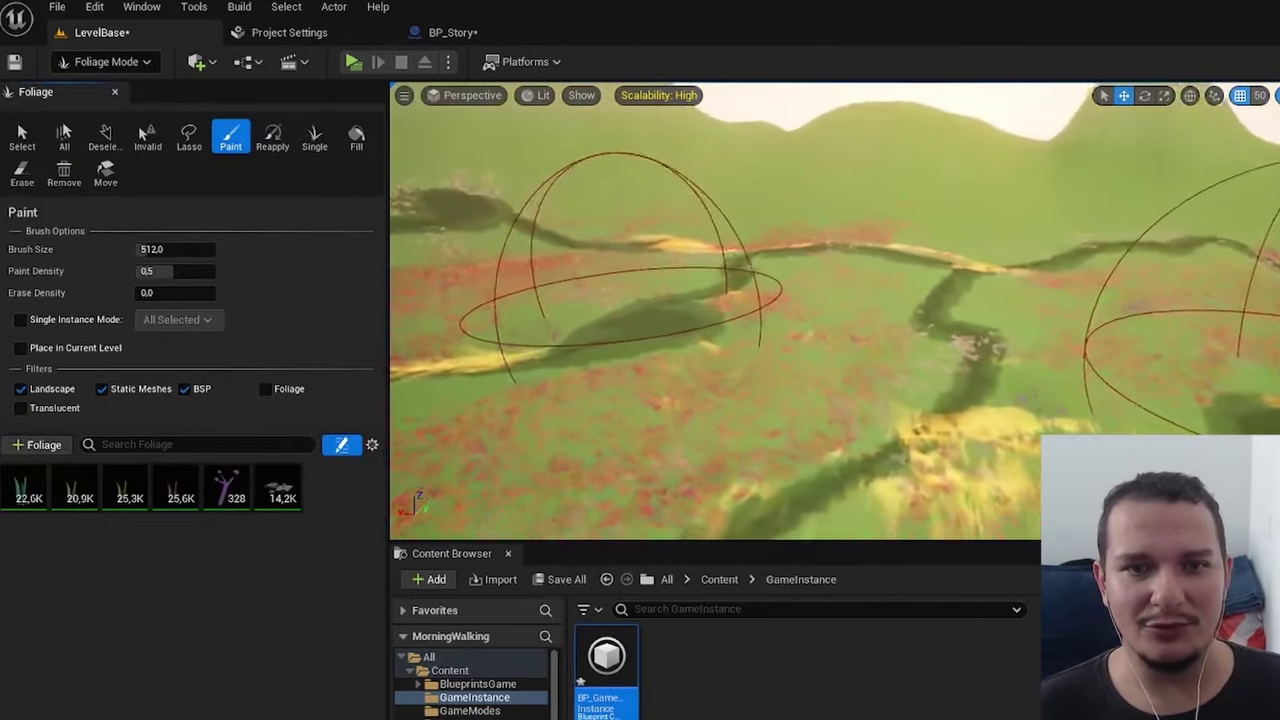
right_click_drag(709, 443, 760, 430)
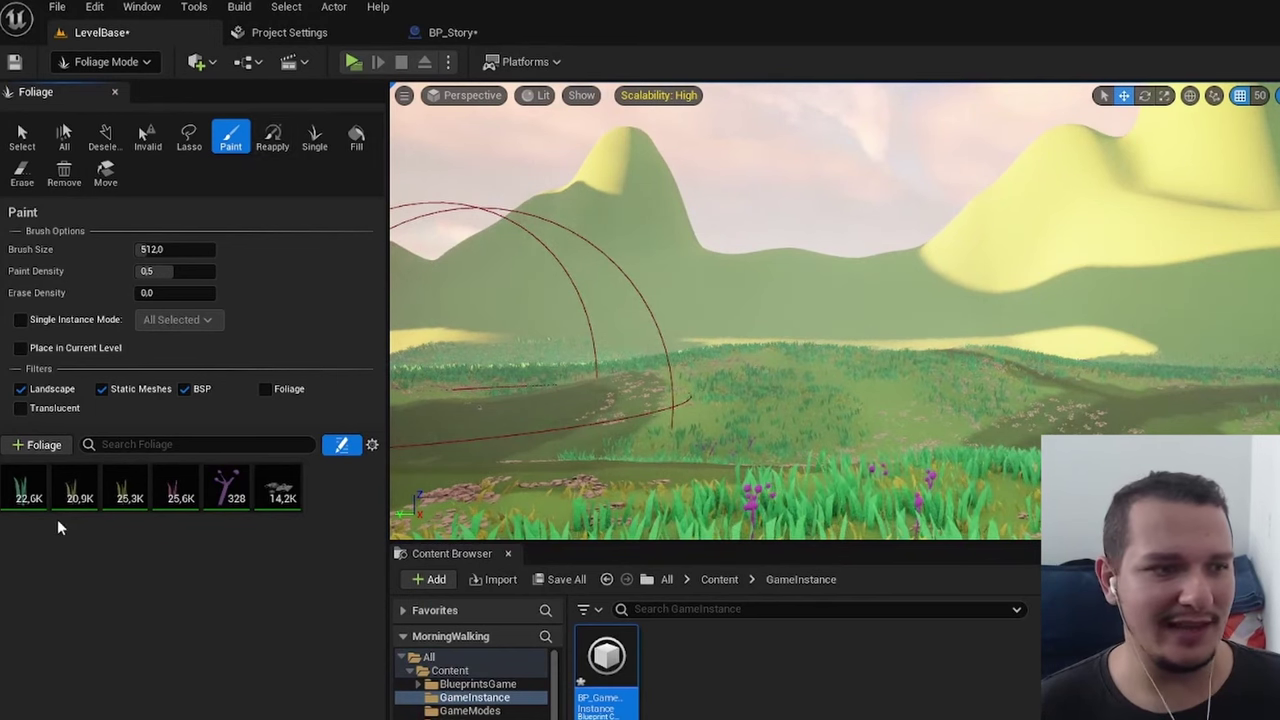
left_click(30, 490)
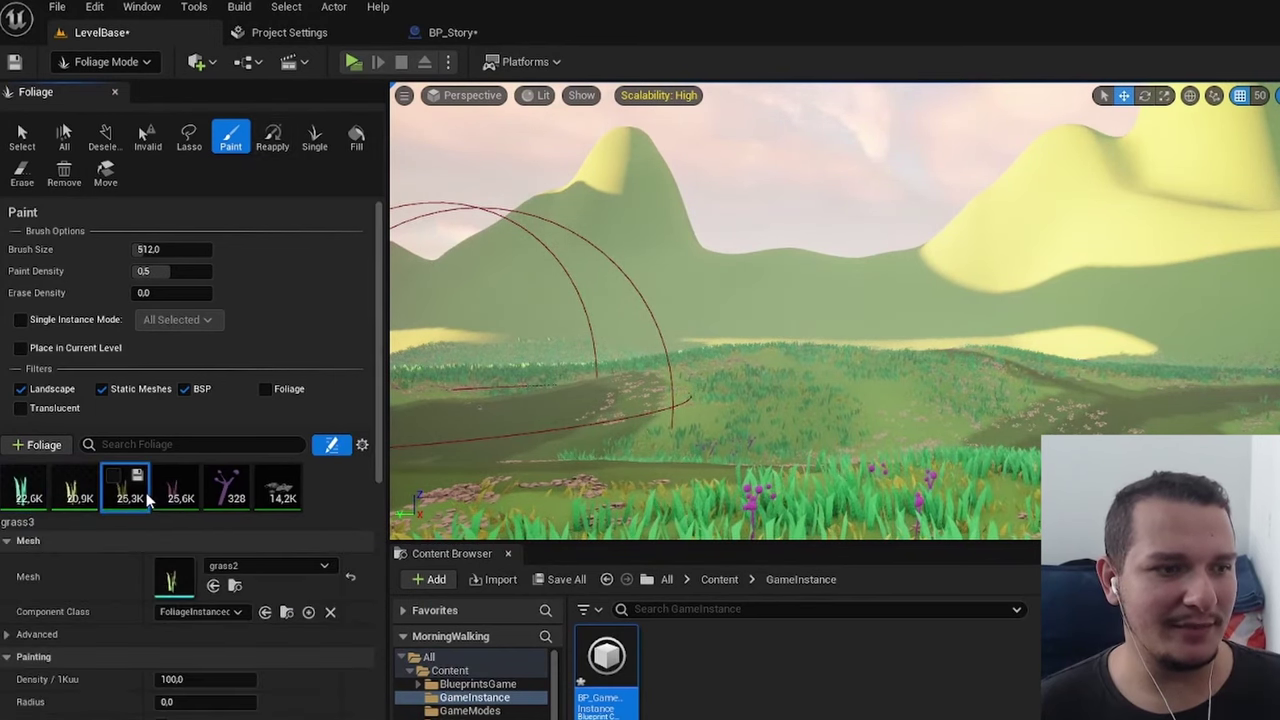
left_click(957, 371)
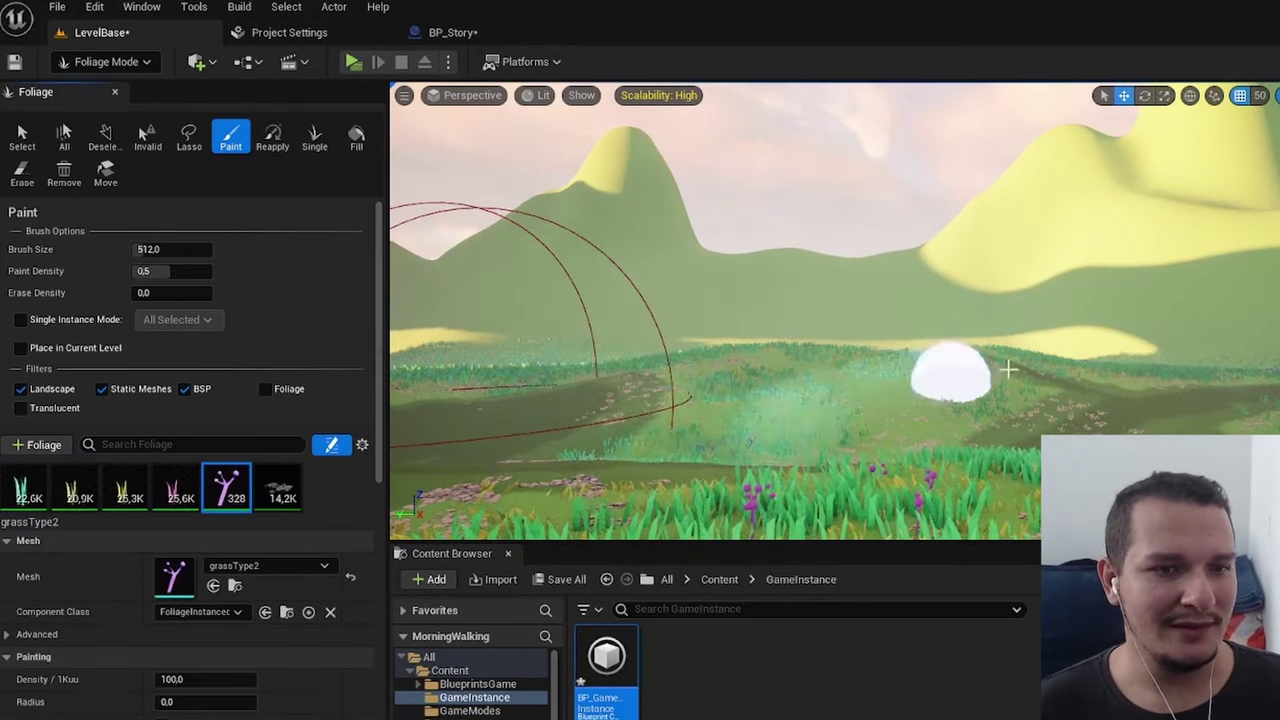
Paint purple grassType2 flowers in broad strokes across the meadow and hillside.
right_click_drag(957, 371, 870, 410)
left_click_drag(870, 410, 1190, 392)
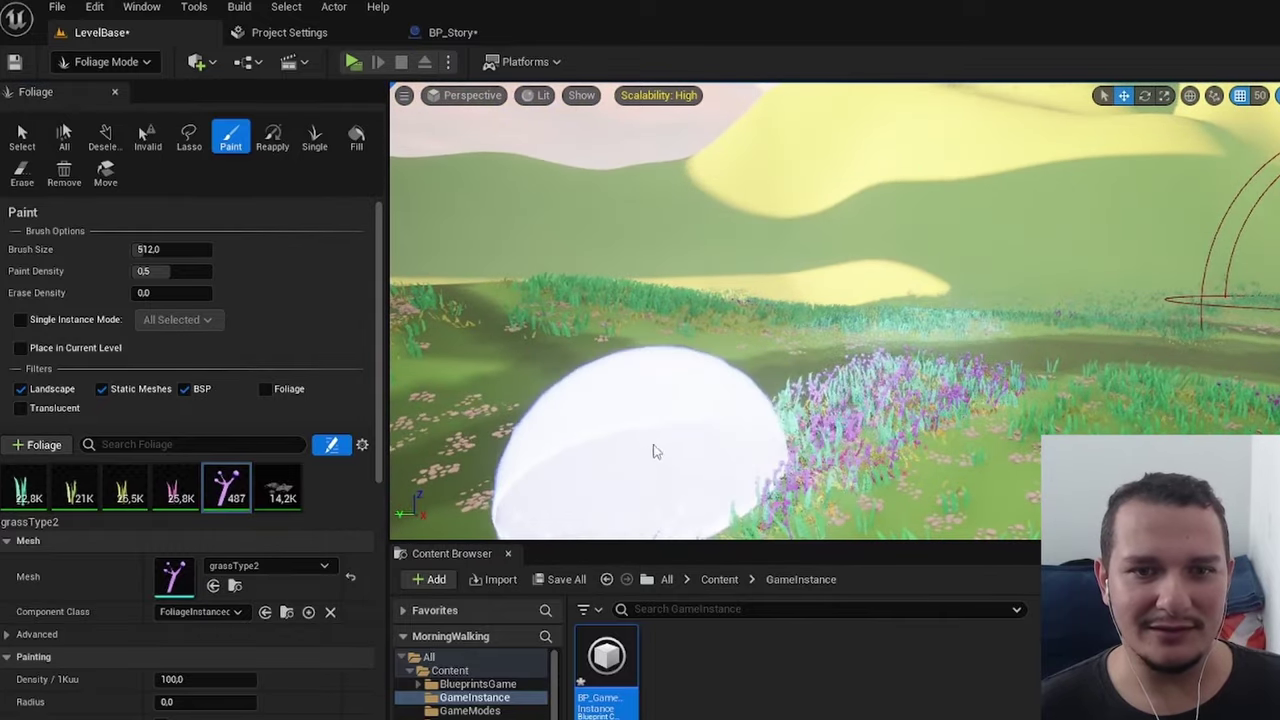
right_click_drag(1026, 382, 829, 386)
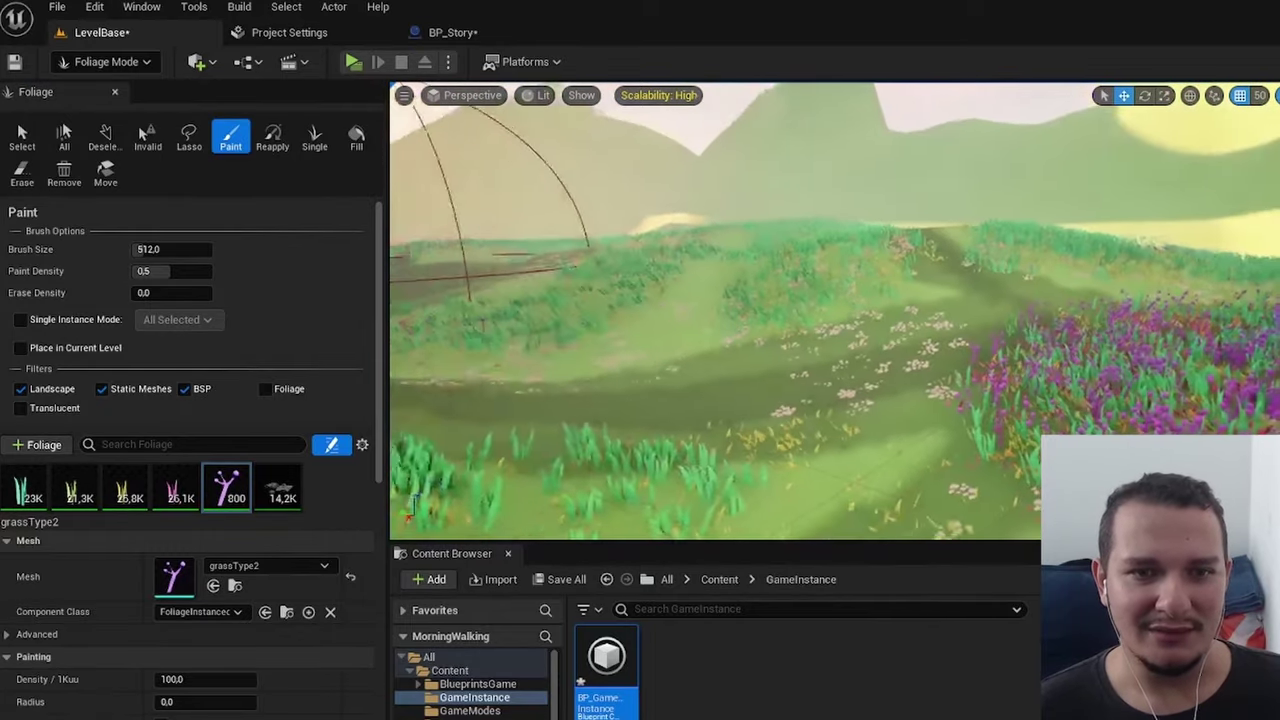
mouse_move(829, 386)
left_mouse_down()
mouse_move(637, 407)
mouse_move(1265, 370)
left_mouse_up()
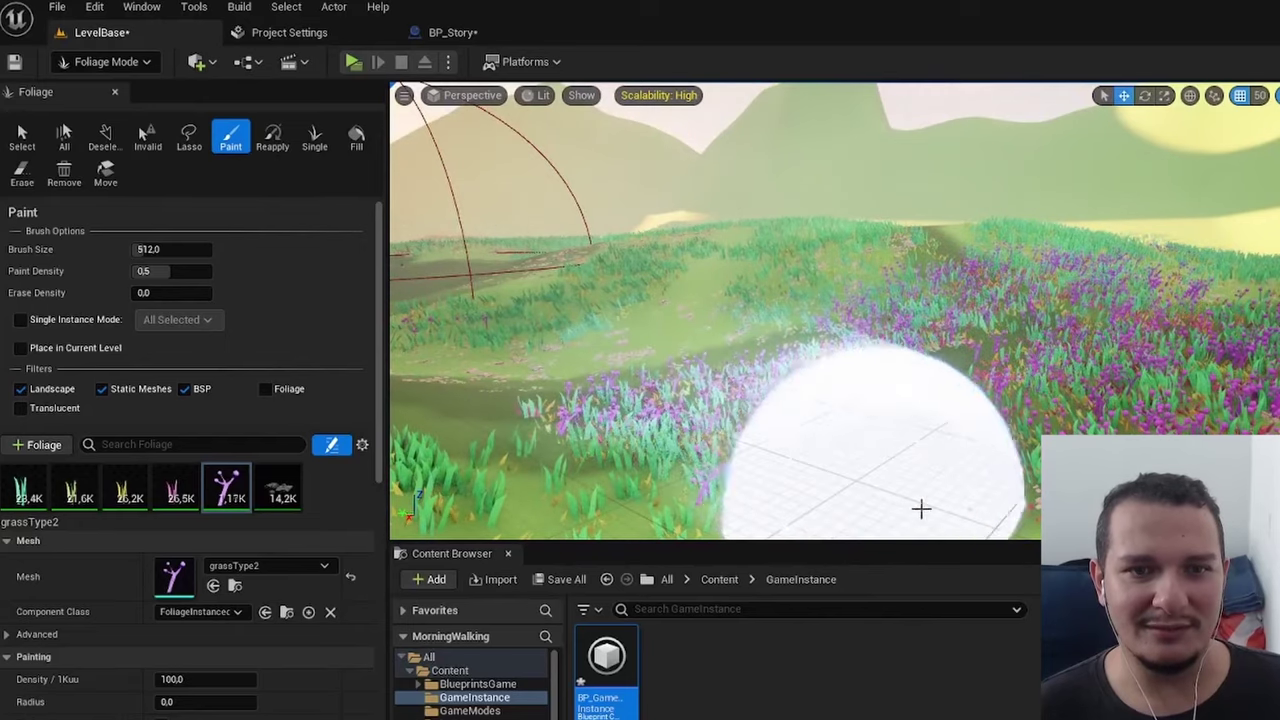
right_click_drag(1250, 372, 1257, 400)
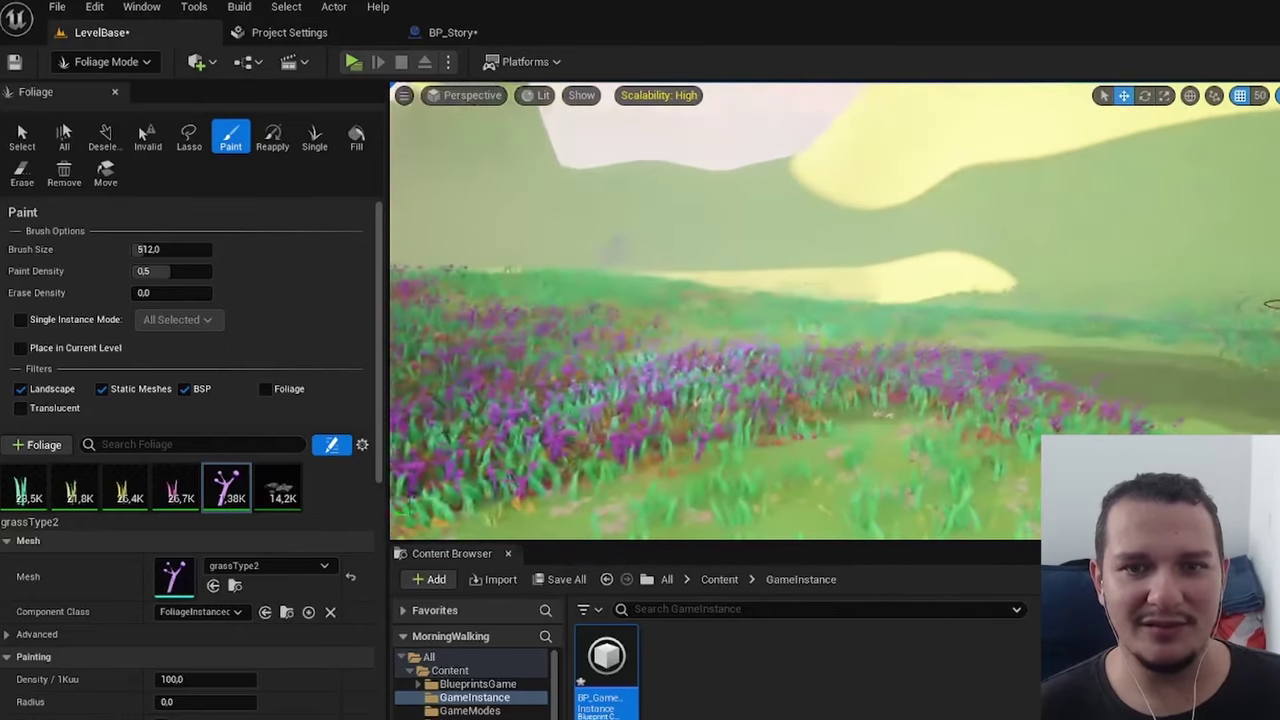
left_click_drag(1257, 400, 657, 414)
left_click_drag(886, 380, 1215, 390)
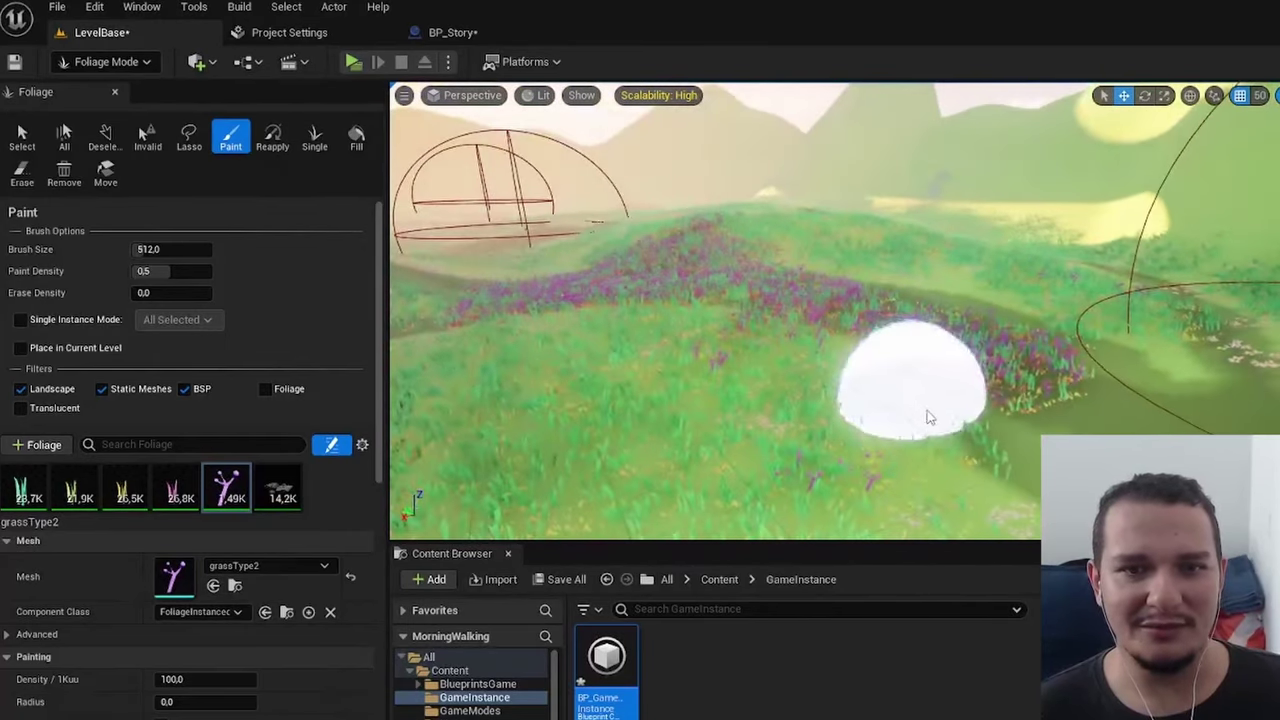
mouse_move(1180, 330)
right_mouse_down()
mouse_move(1150, 360)
mouse_move(1160, 340)
right_mouse_up()
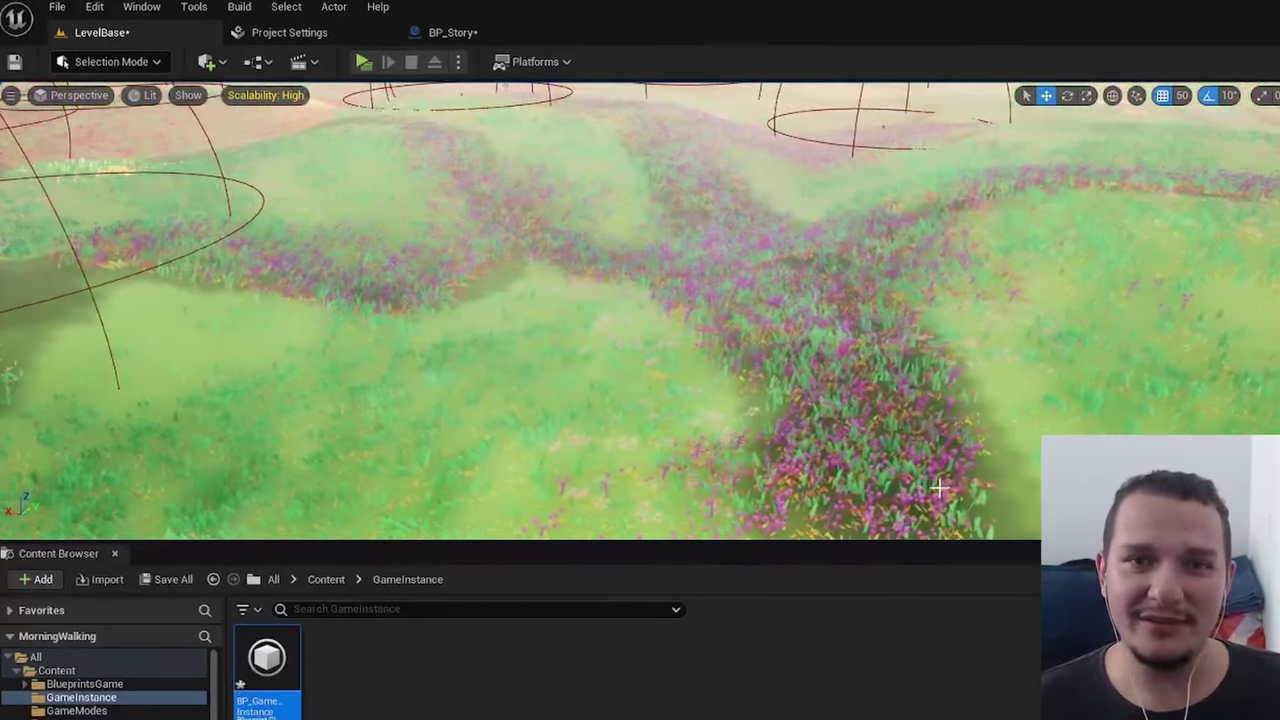
Switch to Landscape mode's Paint tools, with brush size 2048 and strength 0.3.
right_click_drag(383, 540, 383, 540)
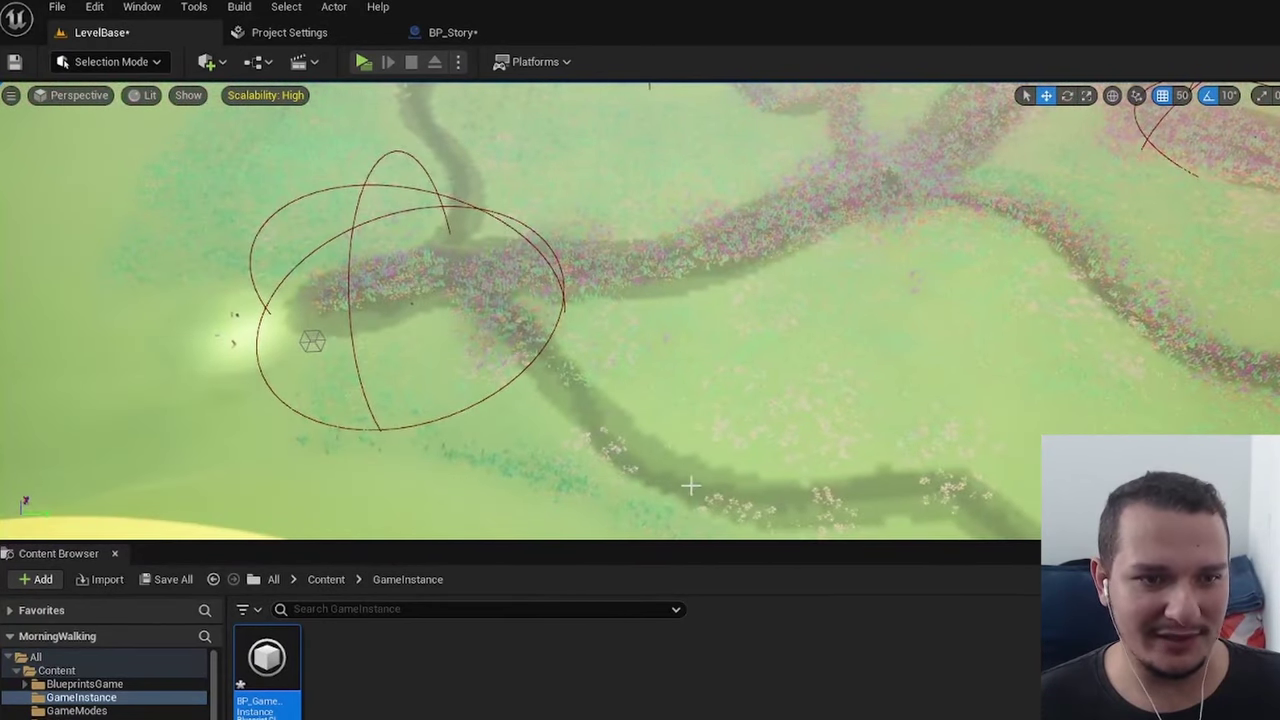
right_click_drag(914, 497, 914, 497)
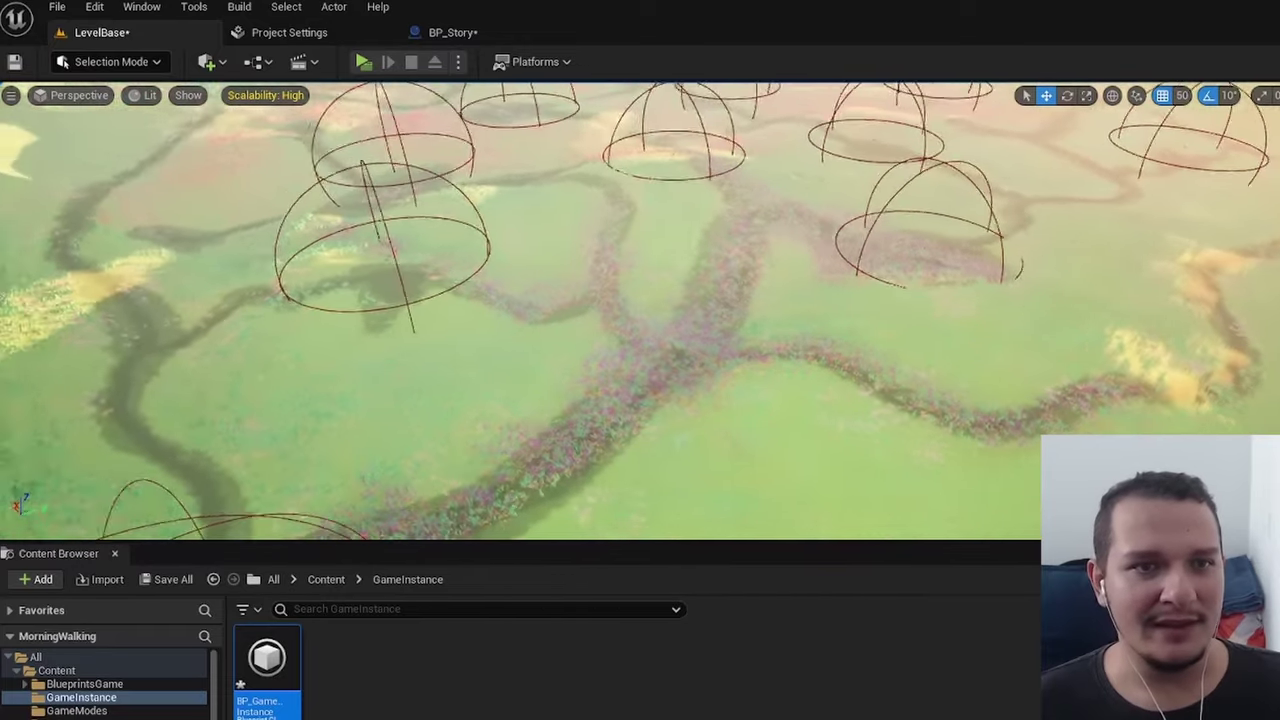
left_click(151, 66)
left_click(124, 112)
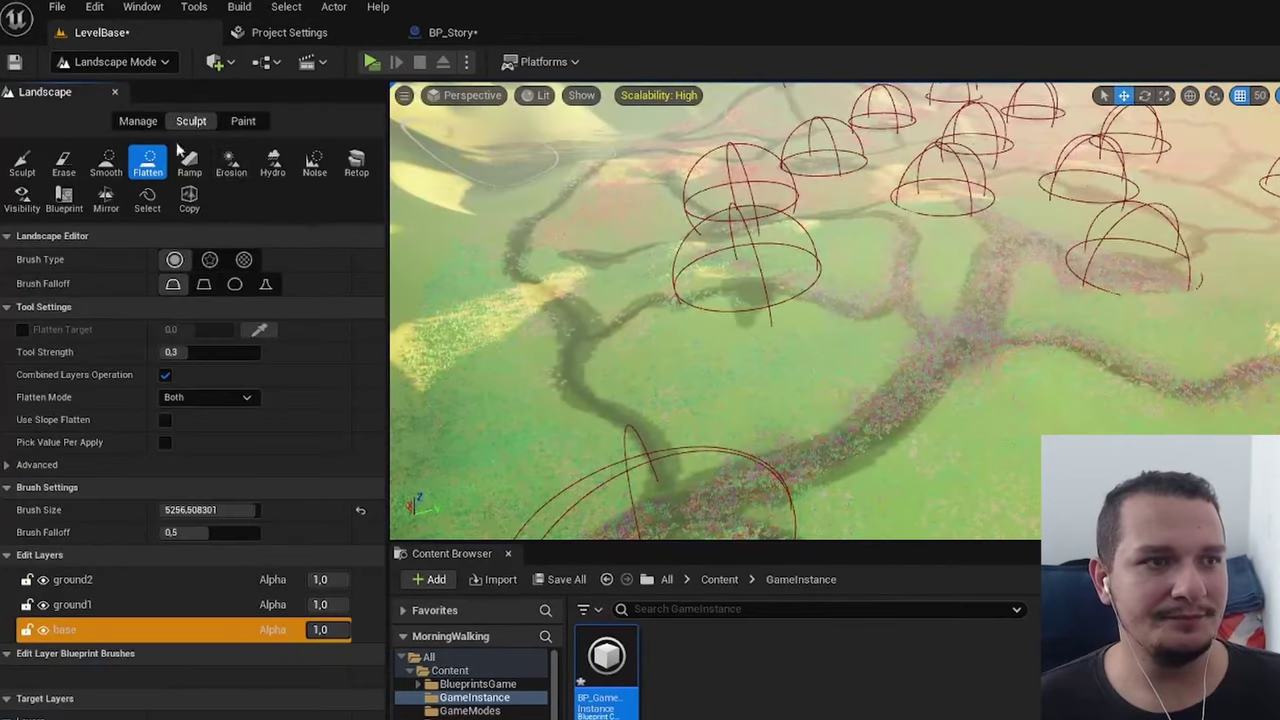
left_click(245, 121)
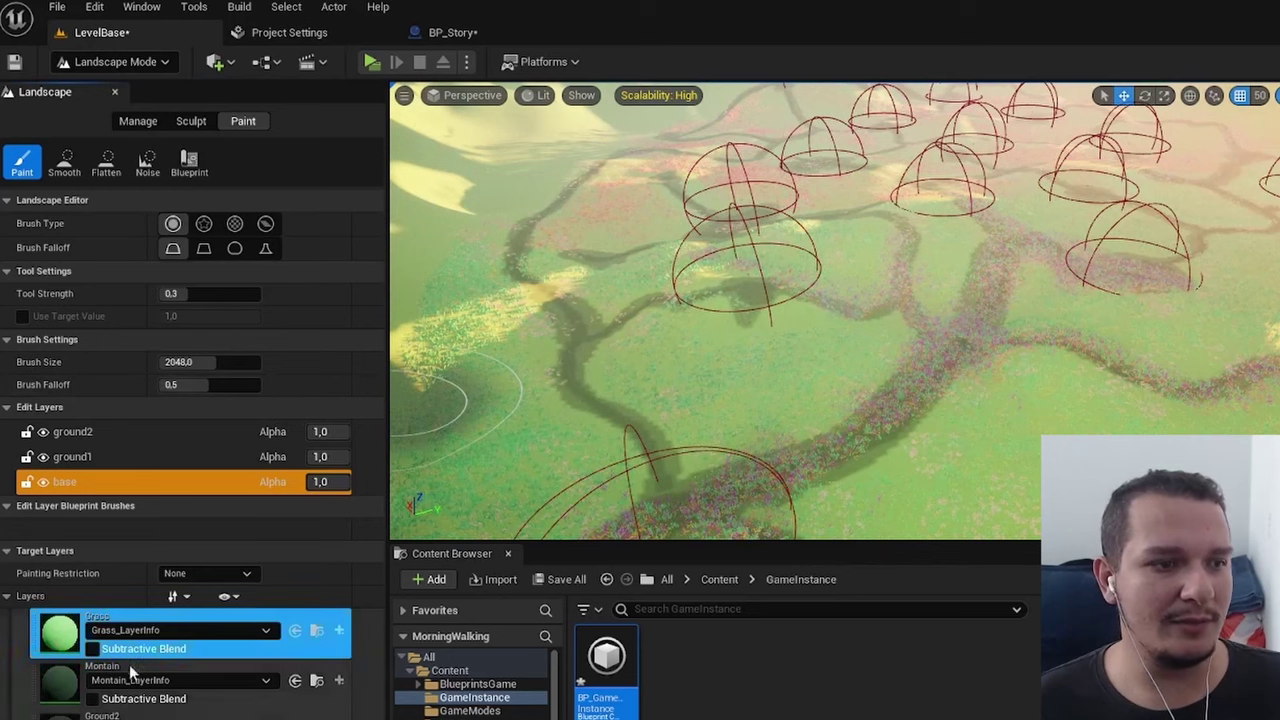
Paint dark Montain-layer trails, reducing the brush size to about 1322 and undoing one stroke.
left_click(208, 697)
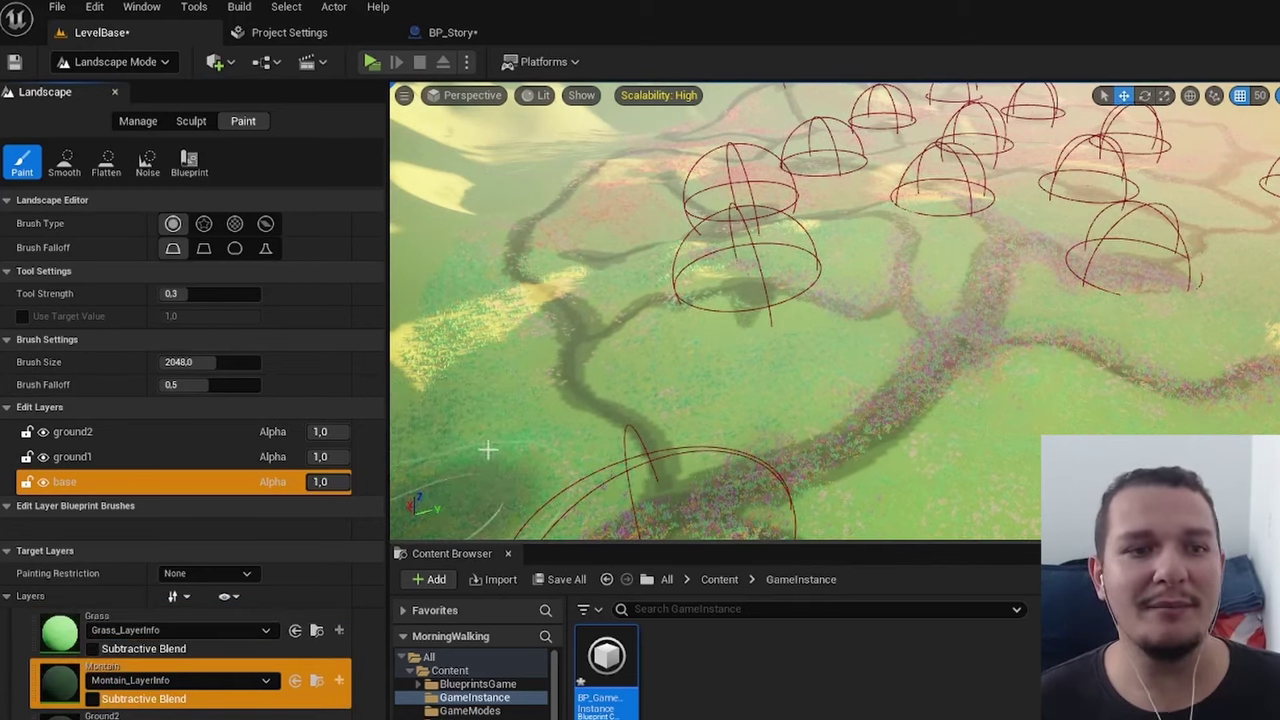
left_click_drag(487, 450, 576, 207)
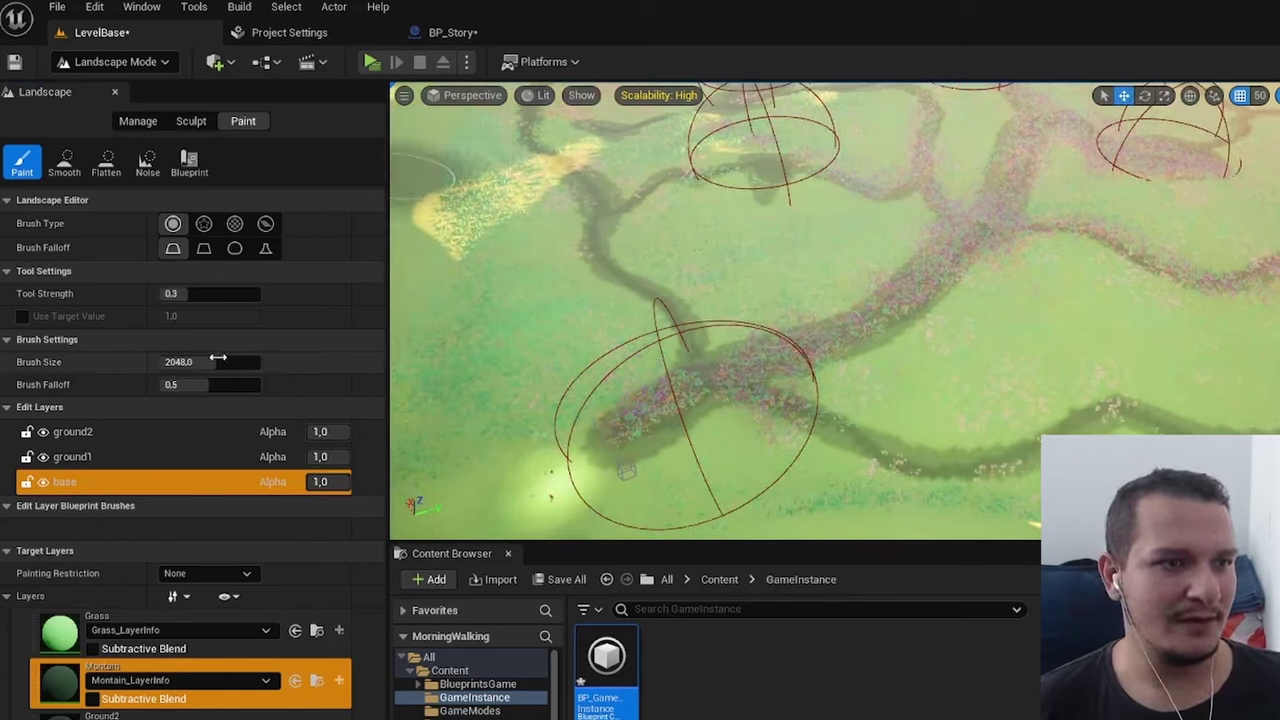
left_click_drag(210, 362, 185, 362)
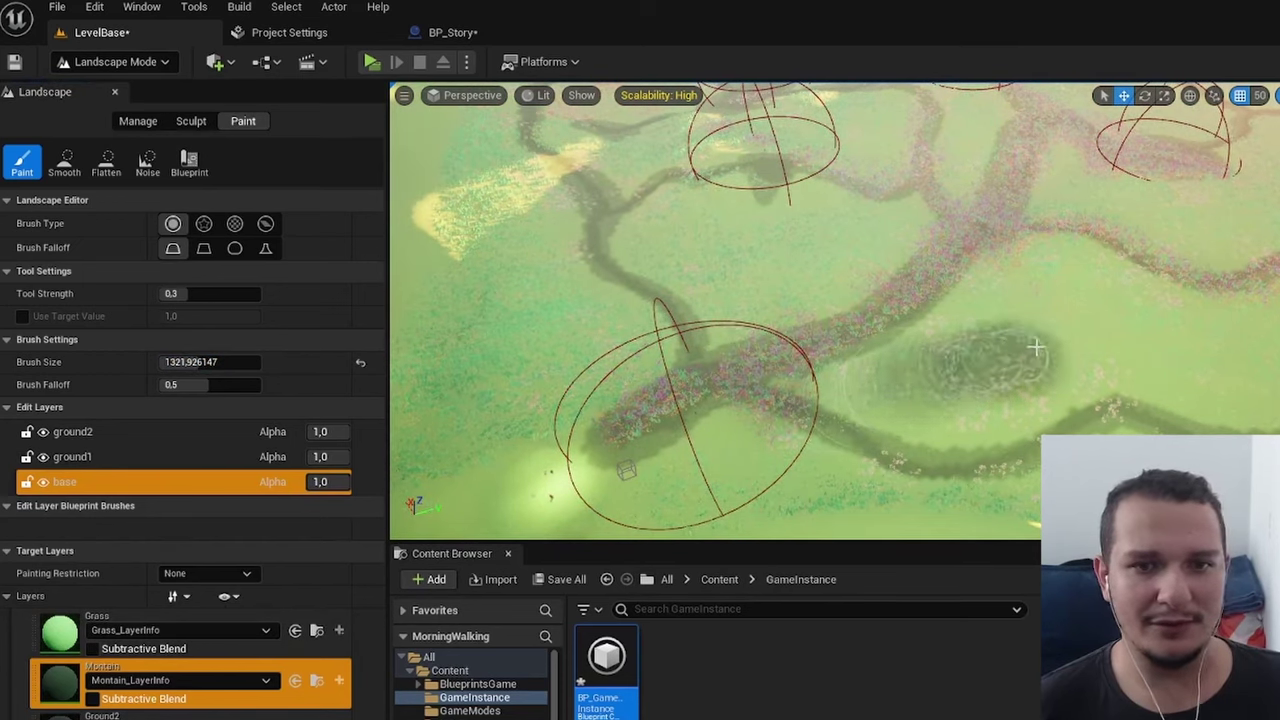
mouse_move(1248, 345)
left_mouse_down()
mouse_move(1150, 335)
mouse_move(803, 396)
left_mouse_up()
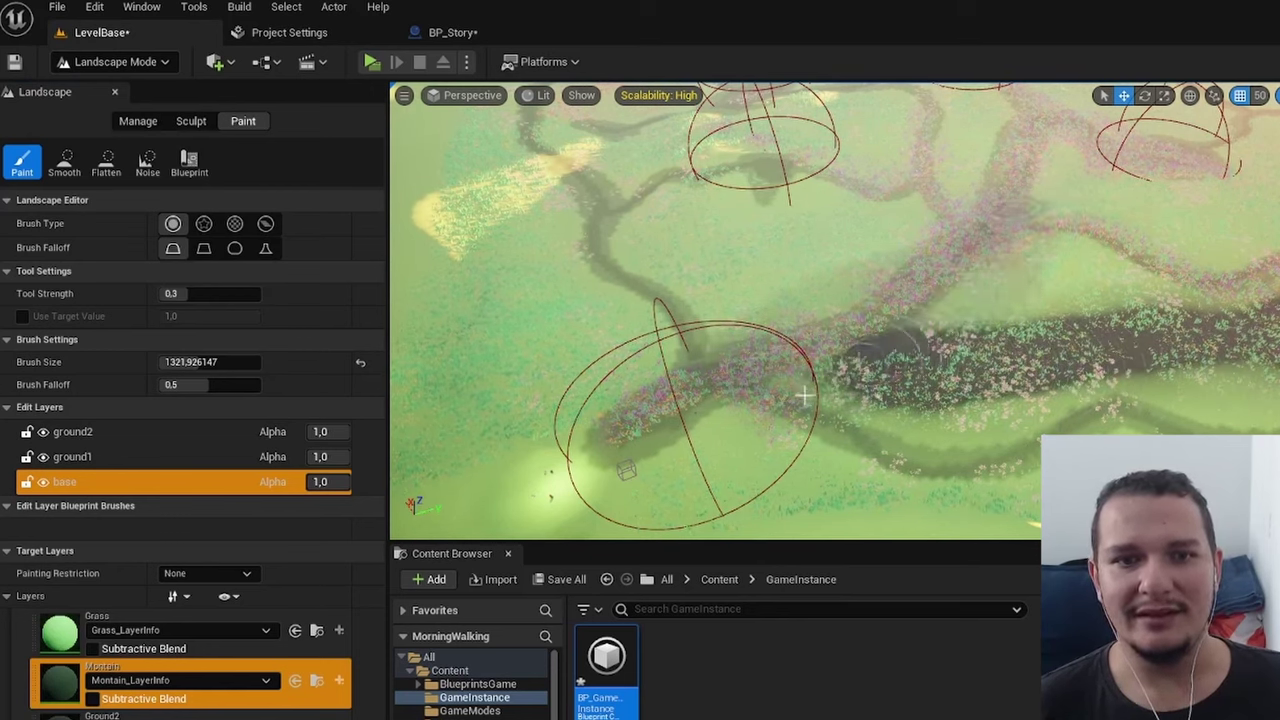
key("ctrl+z")
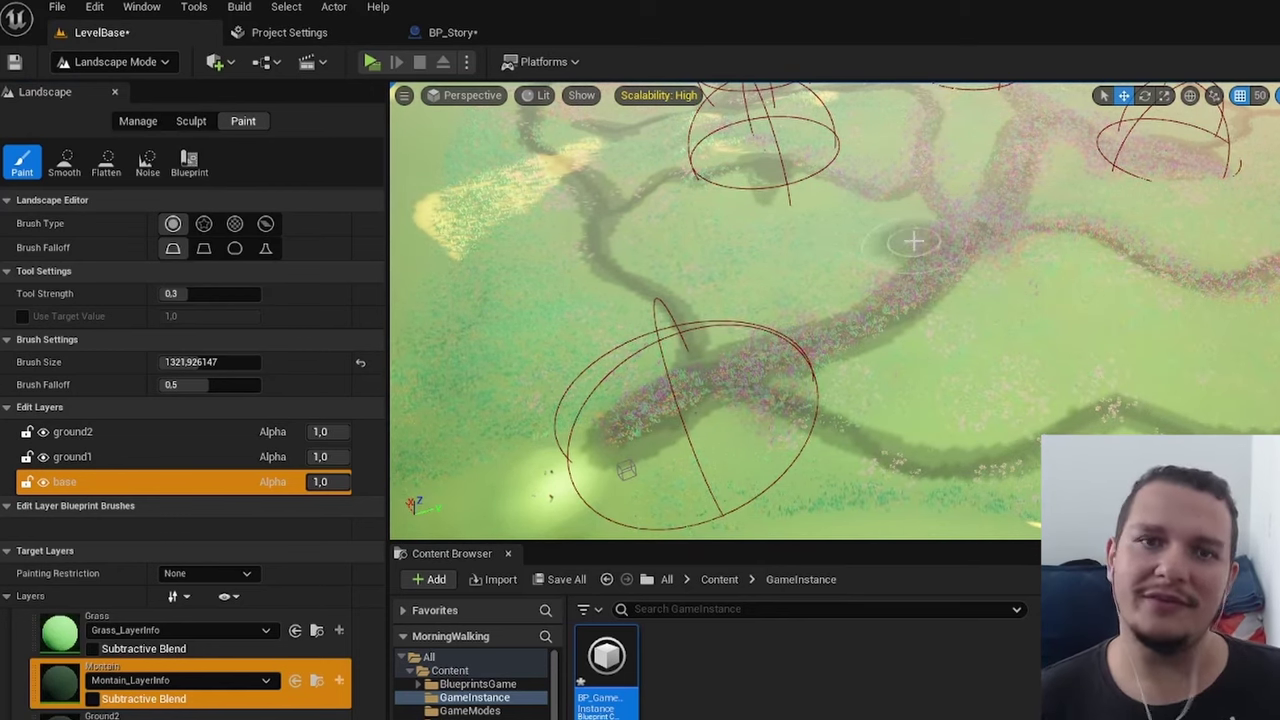
Survey the painted path network from several angles.
mouse_move(914, 241)
right_mouse_down()
mouse_move(760, 300)
mouse_move(971, 306)
right_mouse_up()
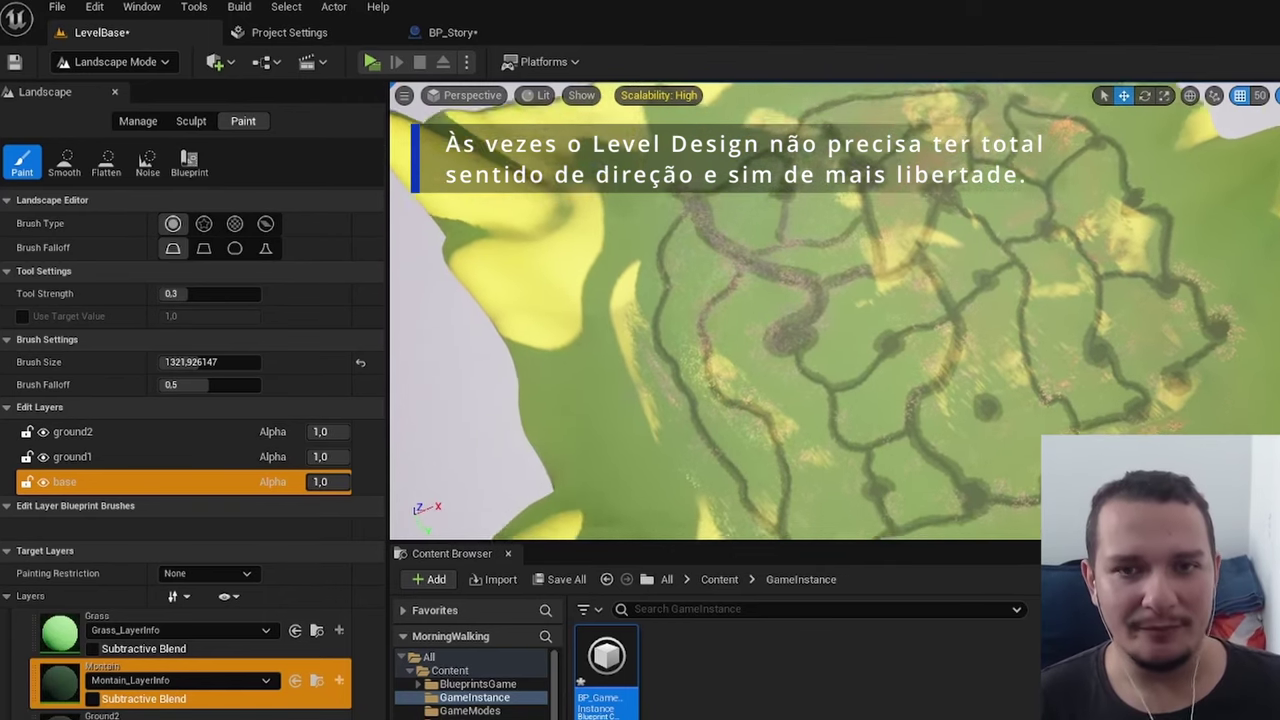
right_click_drag(1003, 262, 868, 264)
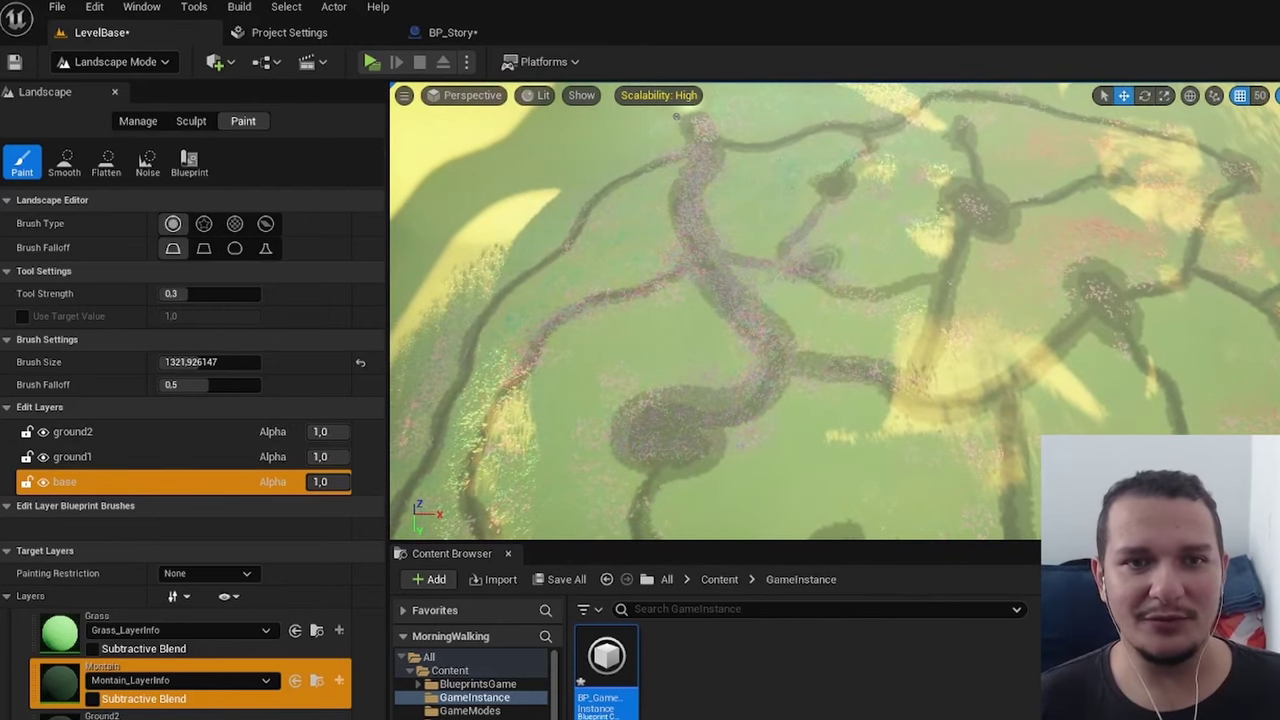
right_click_drag(676, 117, 642, 210)
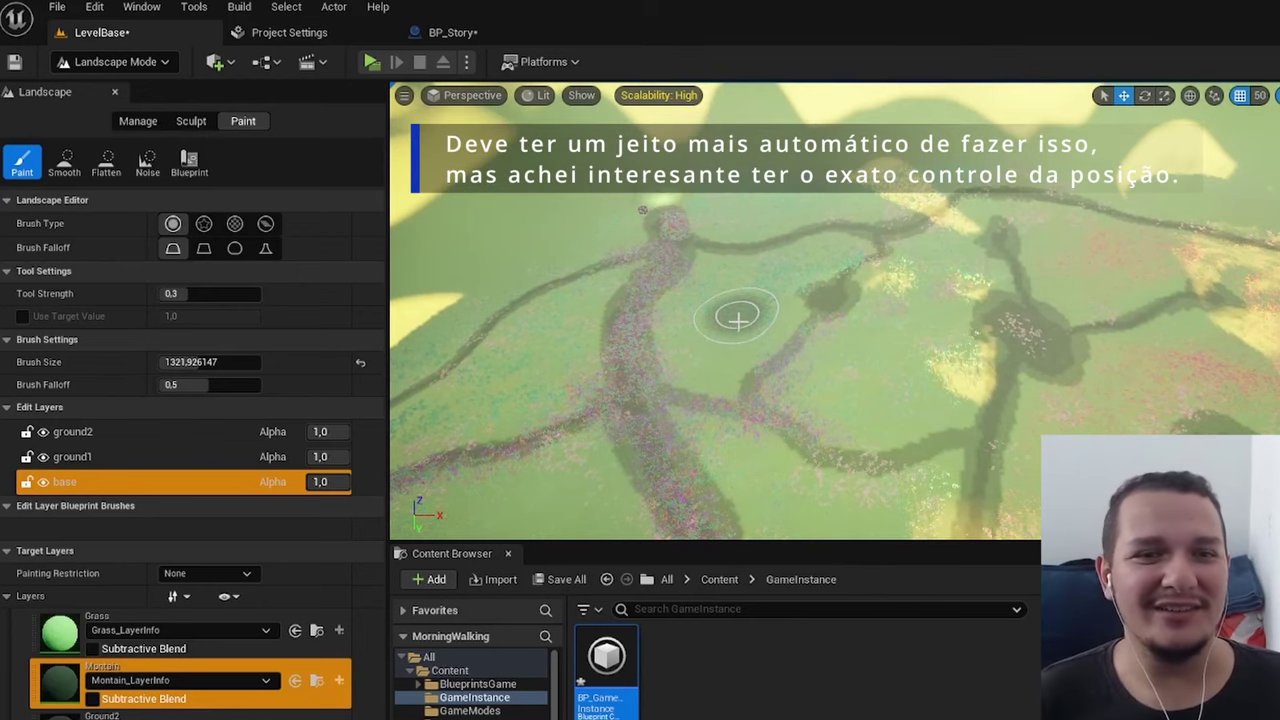
right_click_drag(737, 318, 737, 345)
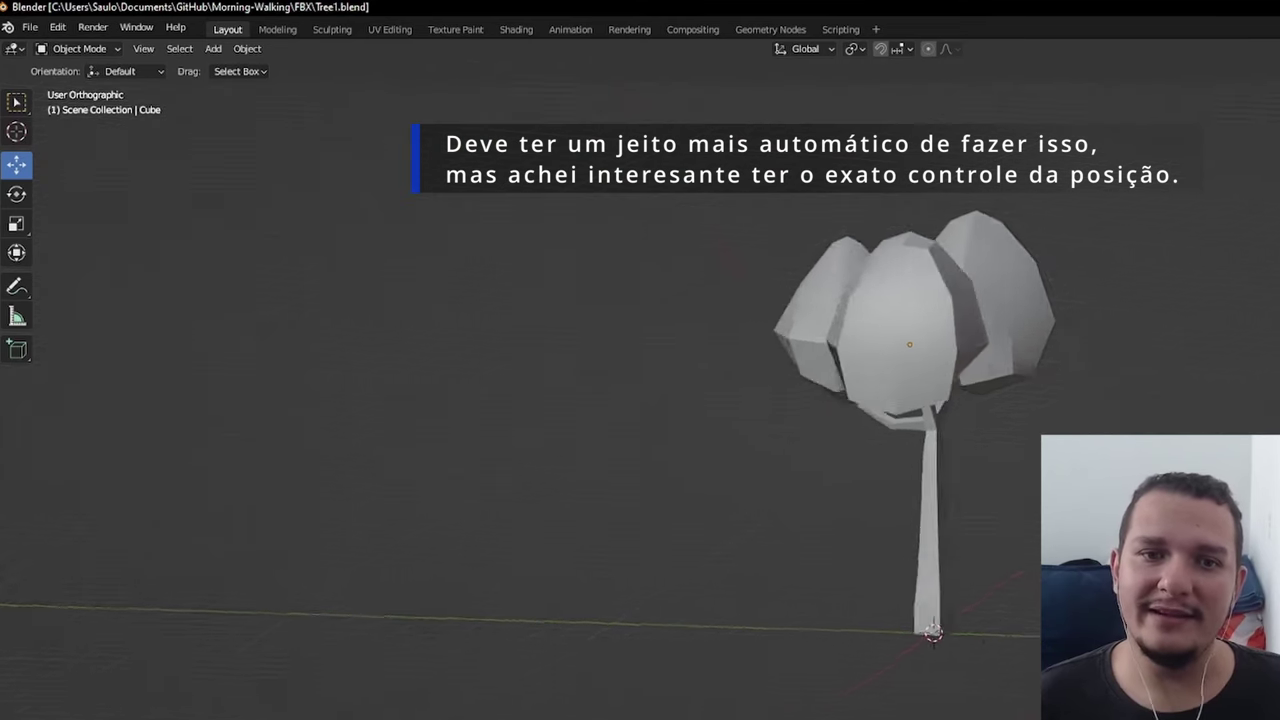
mouse_move(859, 532)
middle_mouse_down()
mouse_move(620, 587)
mouse_move(744, 463)
middle_mouse_up()
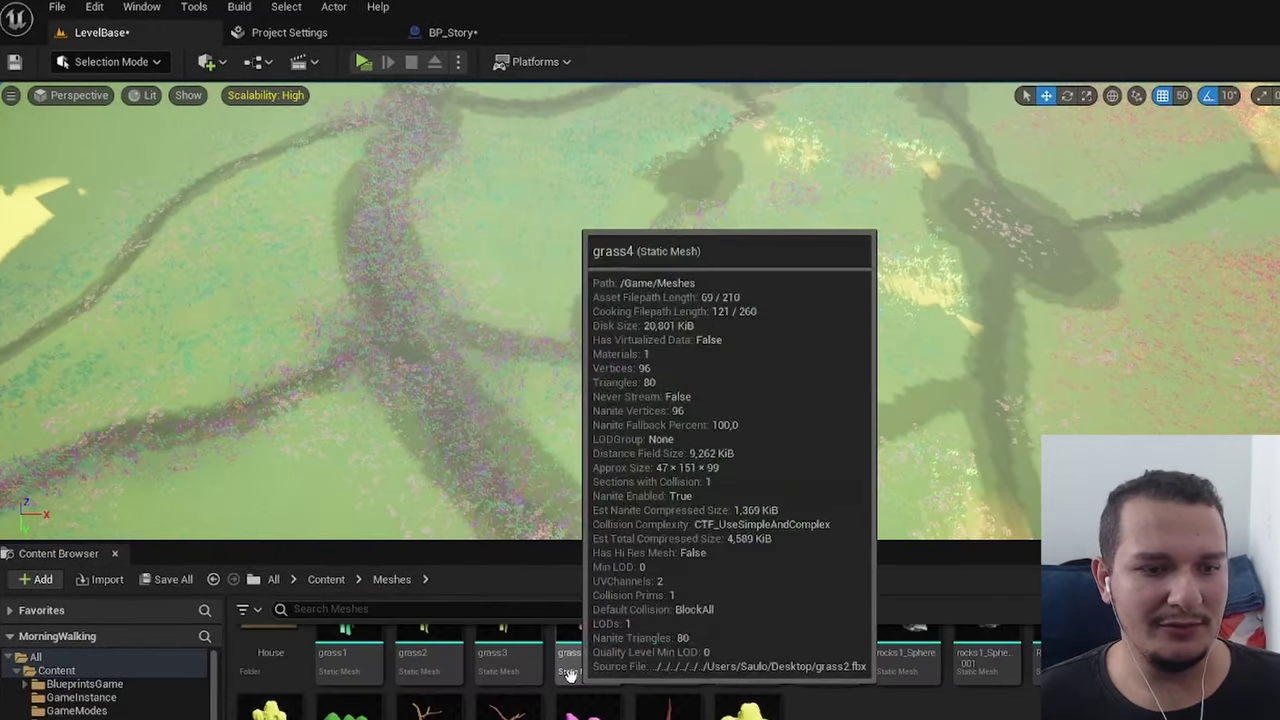
left_click_drag(1070, 665, 957, 360)
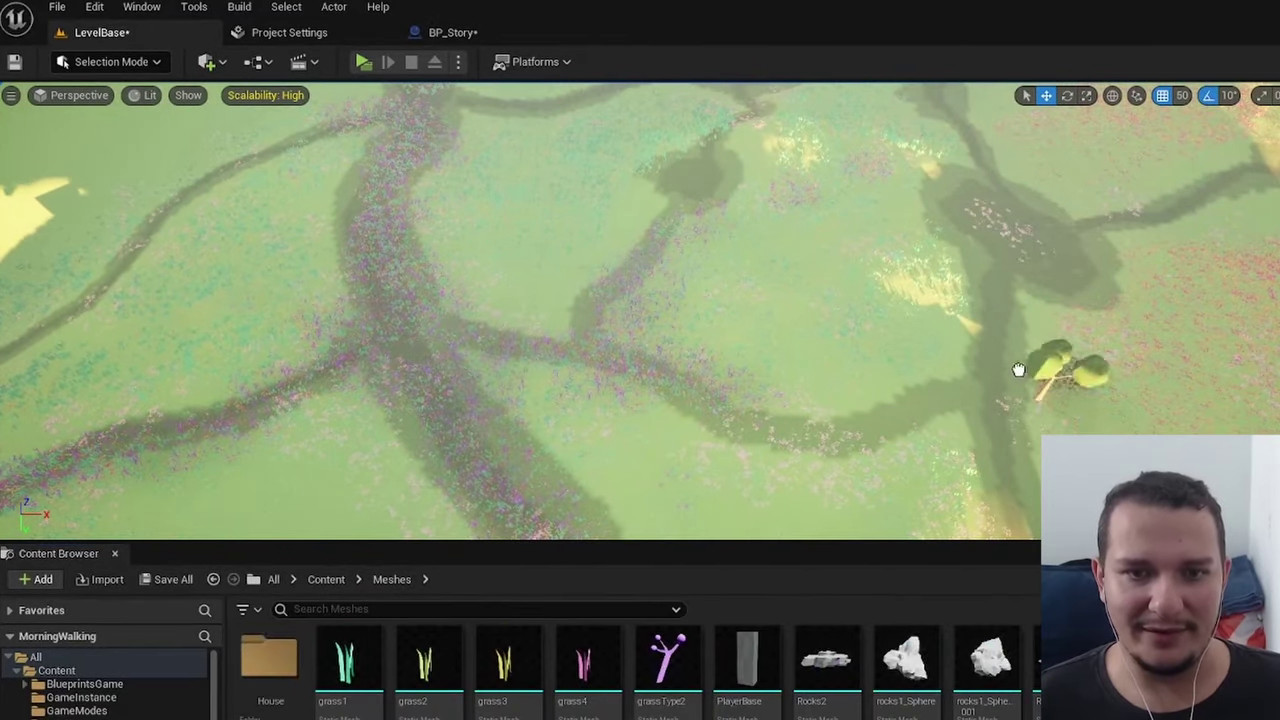
key("f")
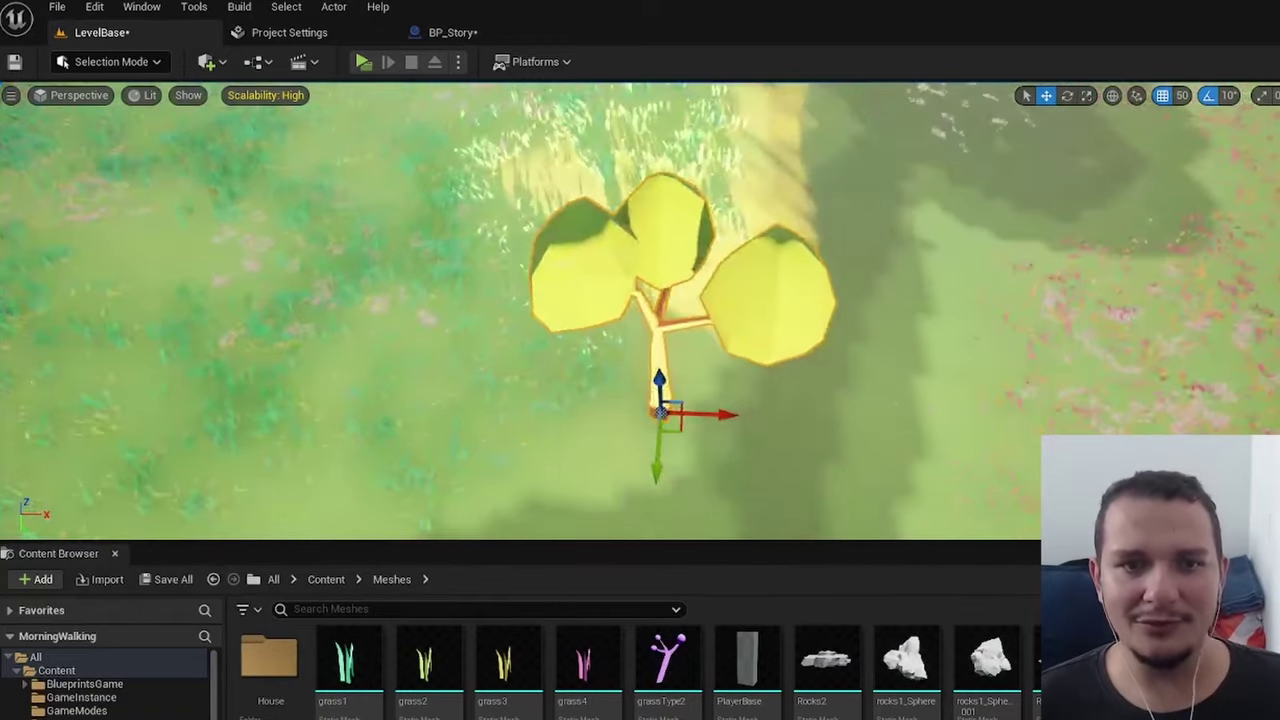
mouse_move(965, 396)
left_mouse_down("alt")
mouse_move(760, 390)
mouse_move(740, 330)
left_mouse_up("alt")
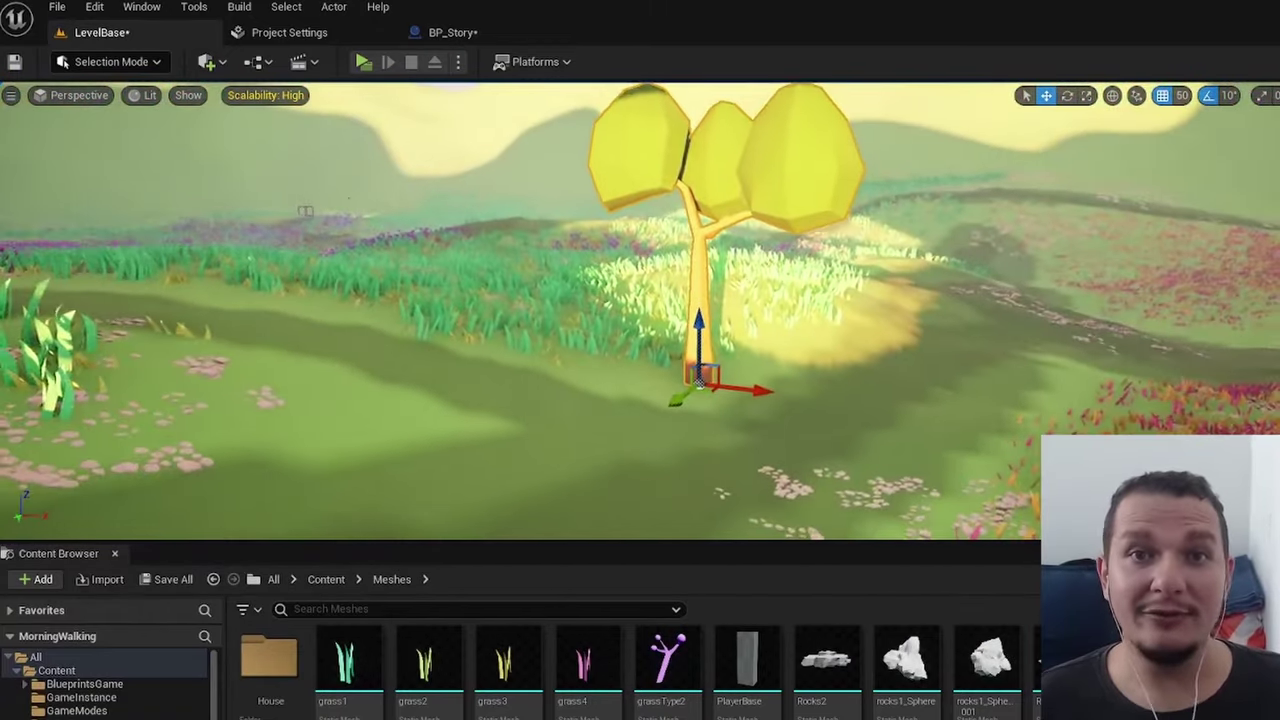
mouse_move(640, 310)
right_mouse_down()
mouse_move(700, 330)
mouse_move(660, 300)
right_mouse_up()
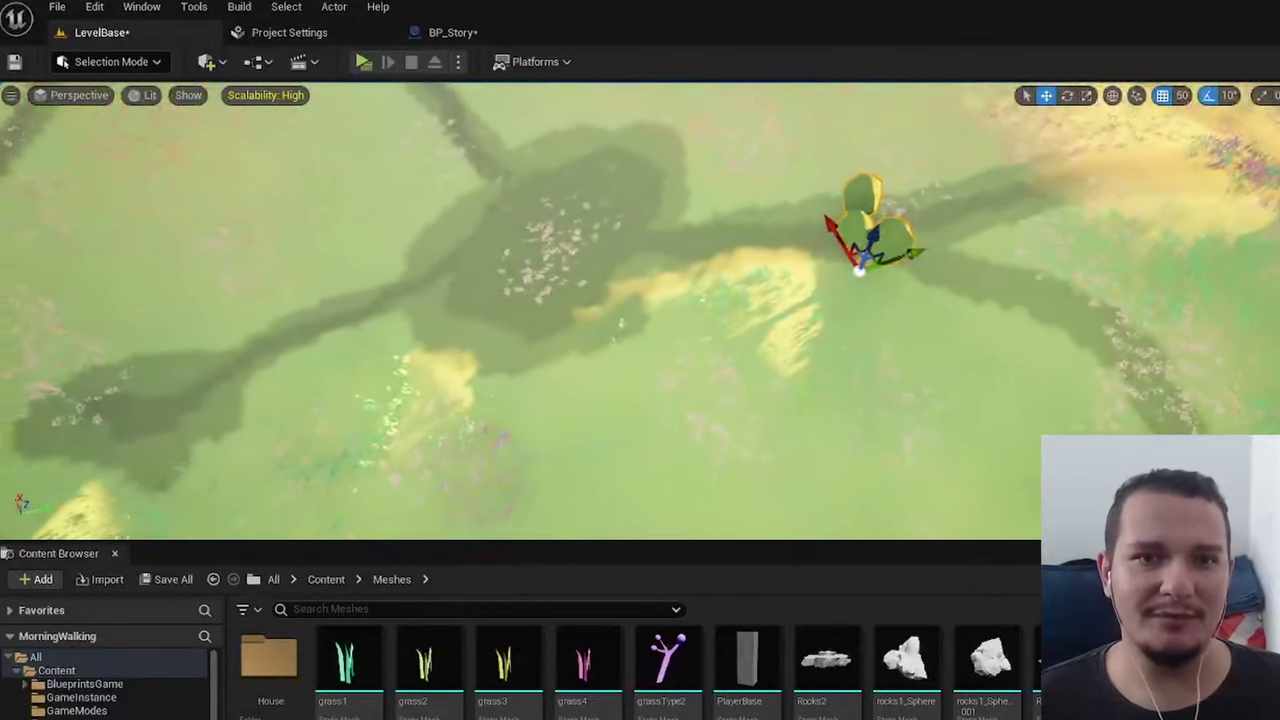
left_click_drag(983, 281, 883, 293, "alt")
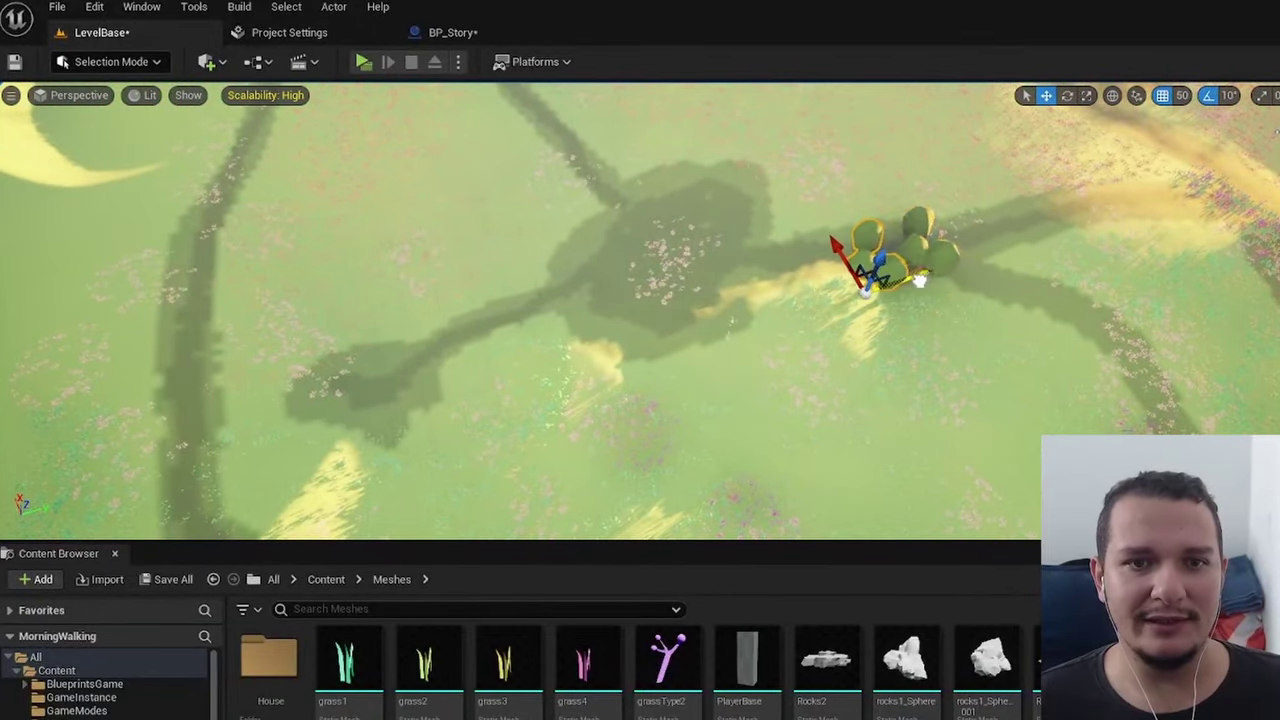
key("e")
left_click_drag(800, 395, 700, 262)
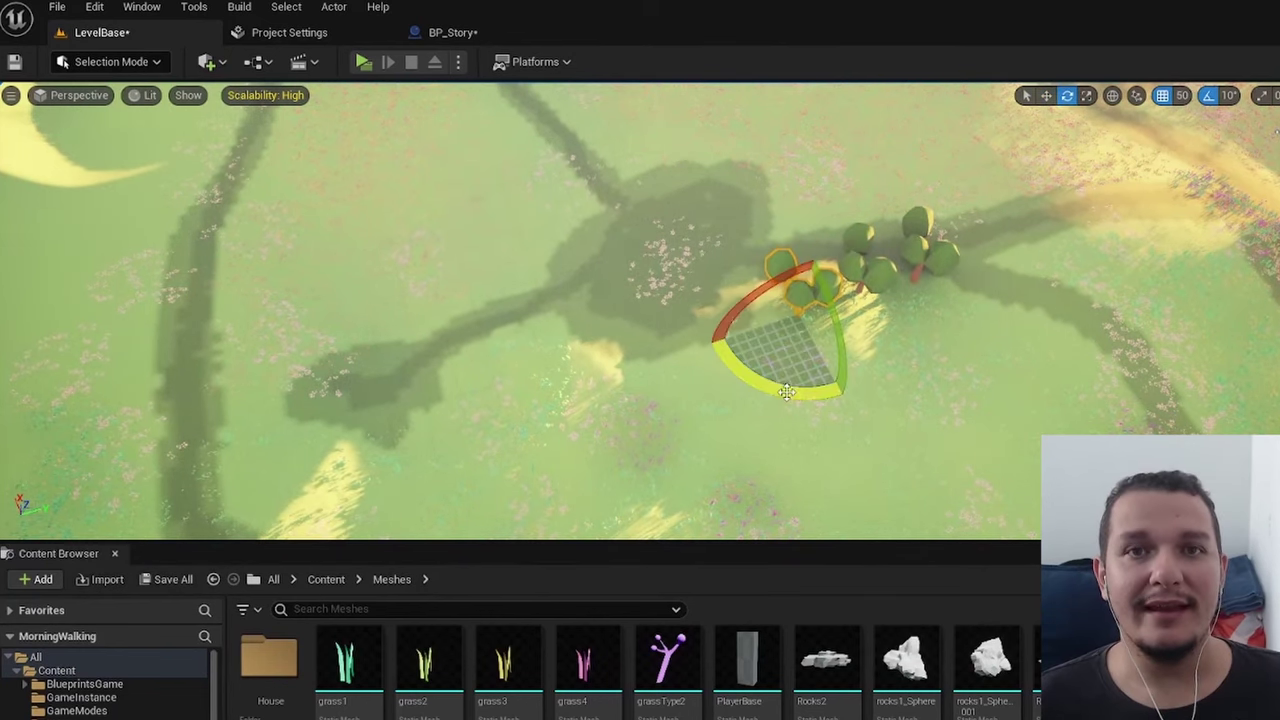
key("w")
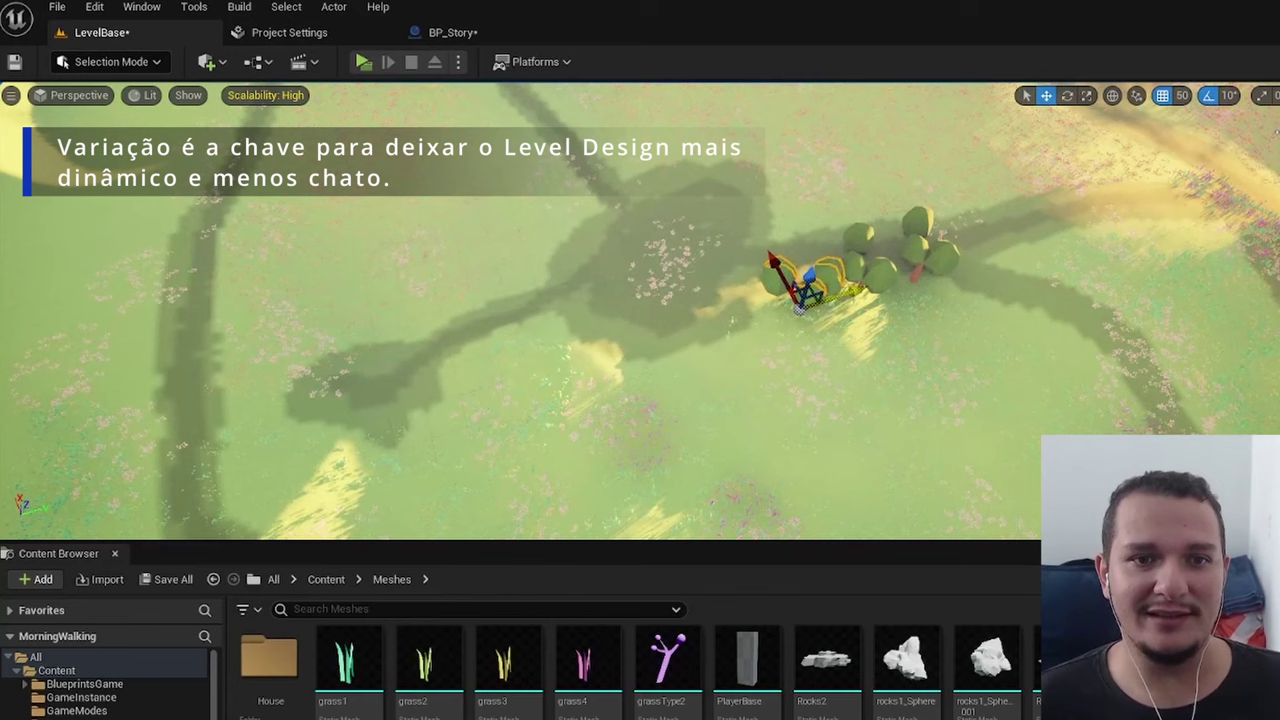
left_click_drag(829, 300, 775, 338, "alt")
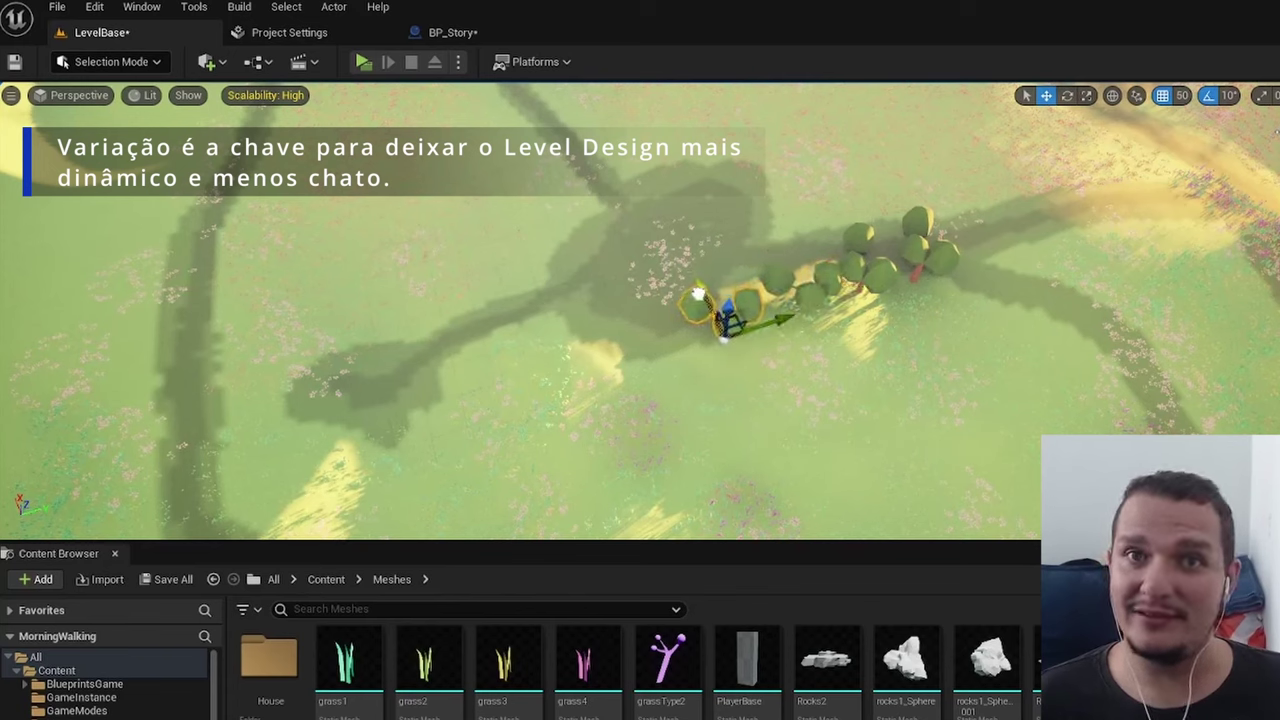
left_click_drag(698, 294, 680, 387, "alt")
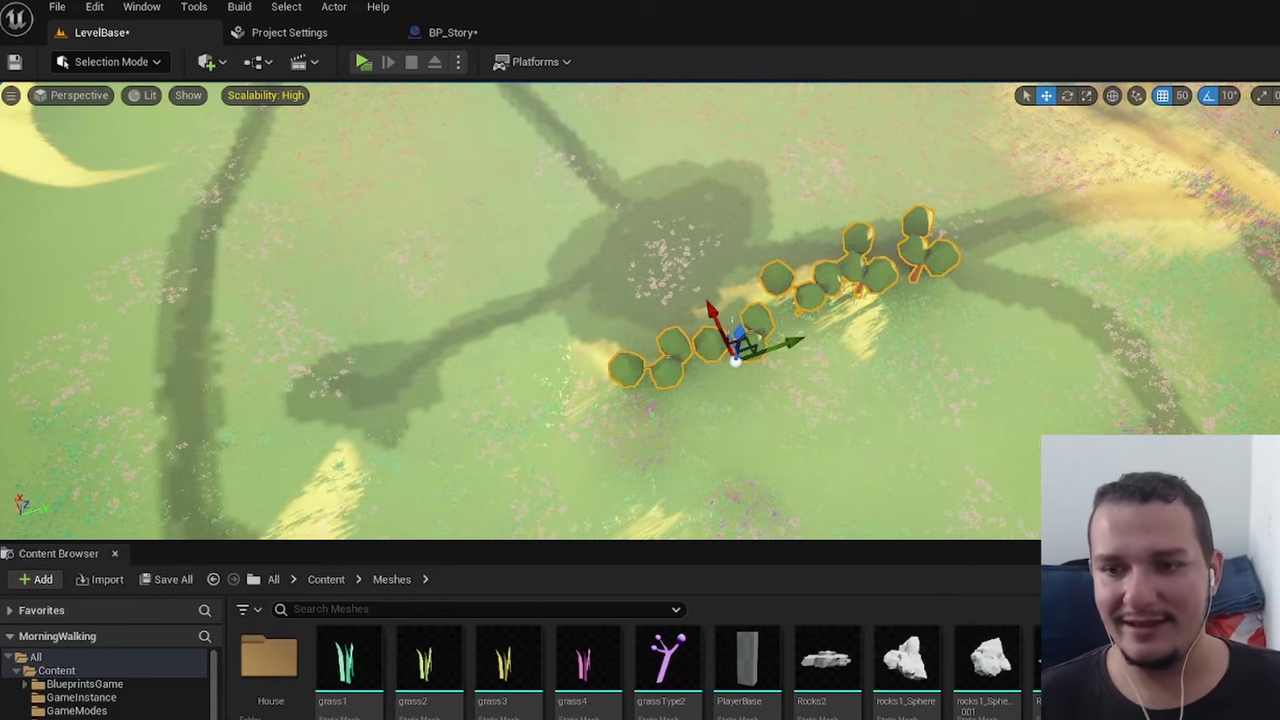
key("Delete")
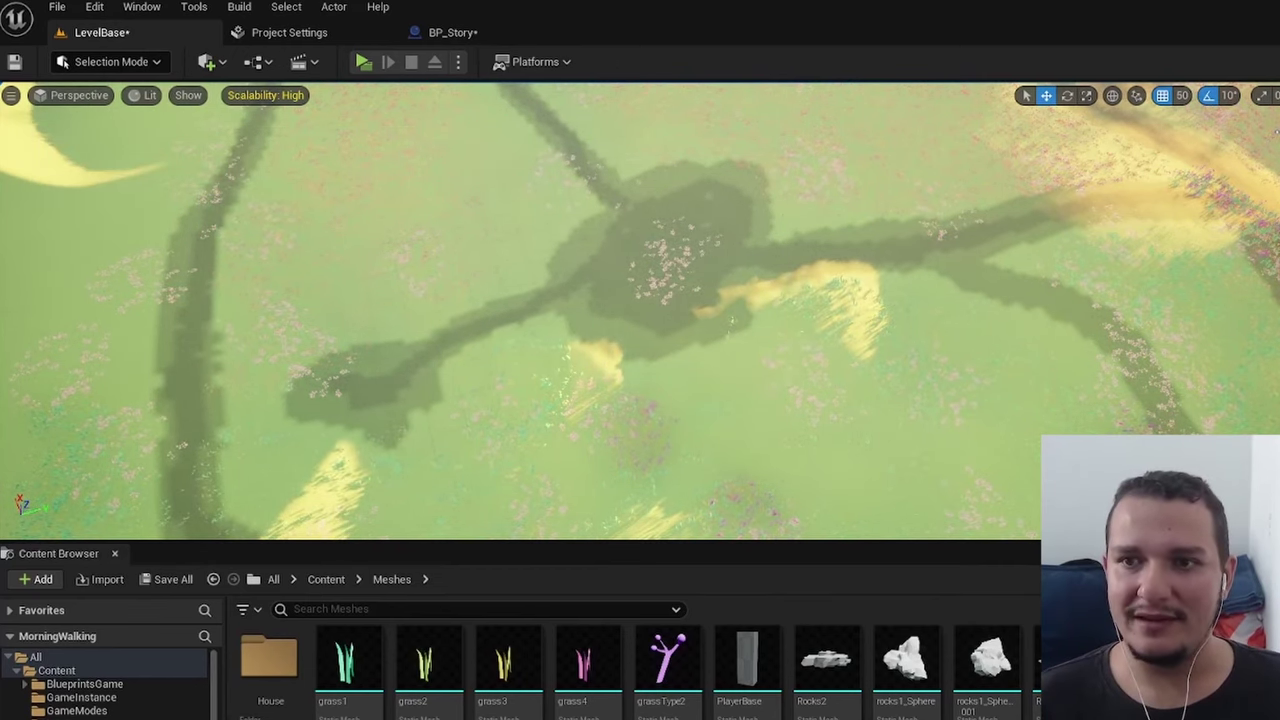
Descend from the aerial view and fly low over the tree-lined paths.
scroll(520, 310, "down", 3)
scroll(520, 310, "down", 3)
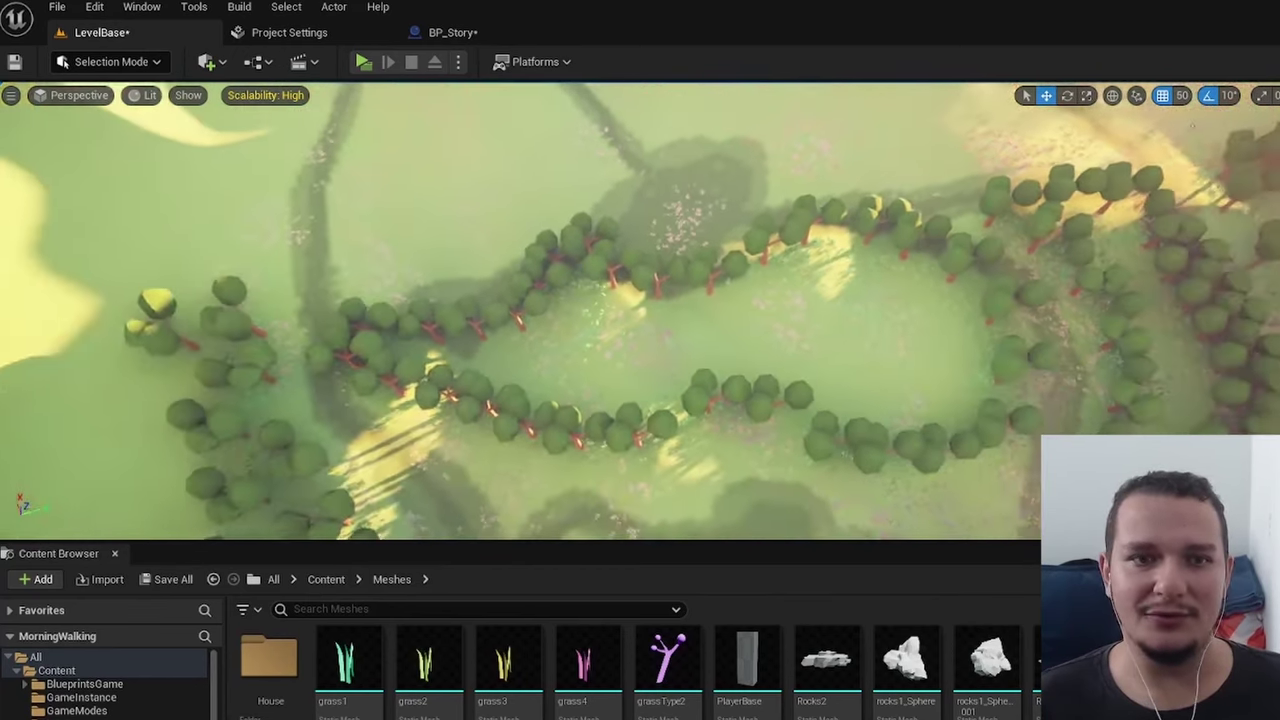
scroll(520, 310, "down", 3)
scroll(520, 310, "down", 3)
scroll(520, 310, "down", 3)
scroll(520, 310, "down", 2)
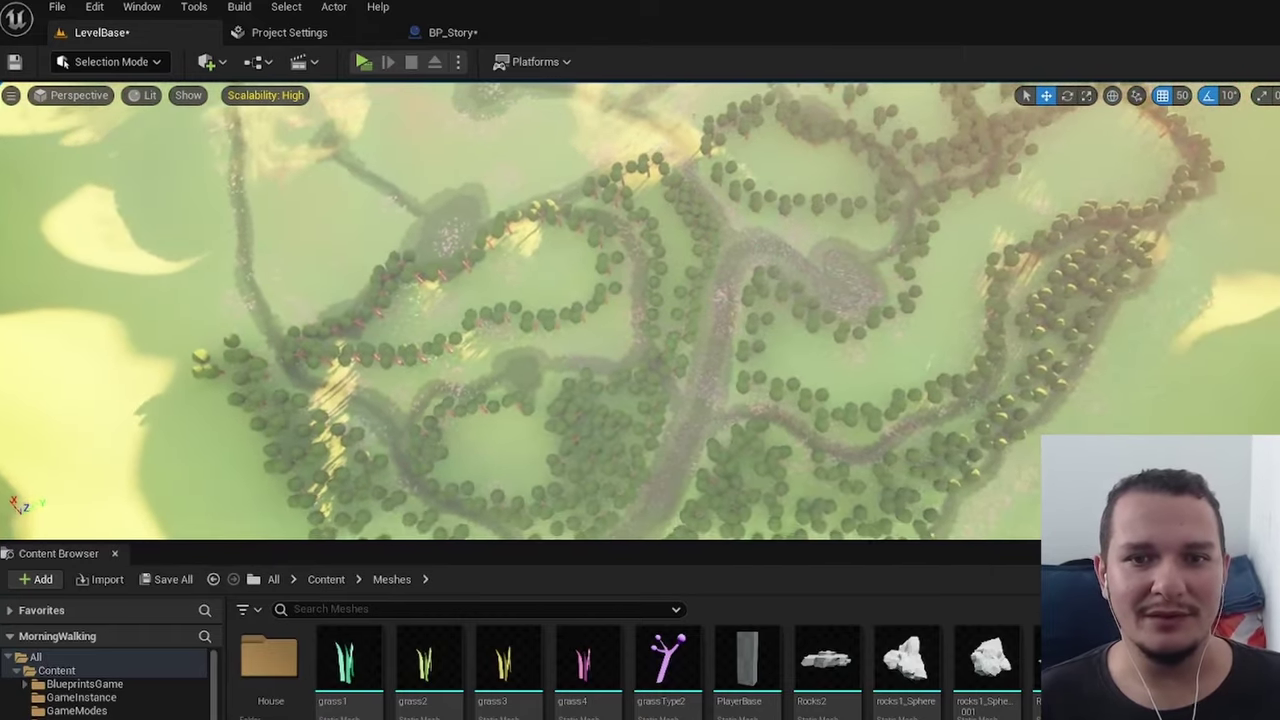
scroll(520, 310, "up", 3)
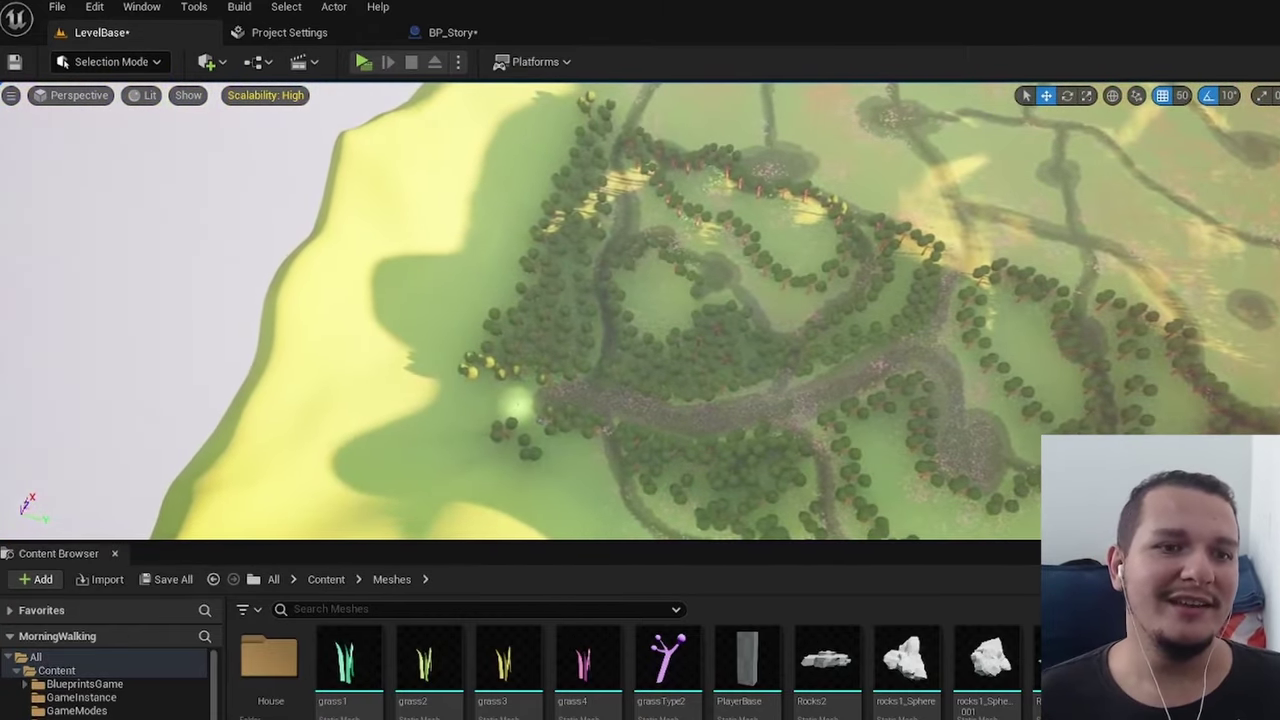
right_click_drag(1096, 316, 1096, 316)
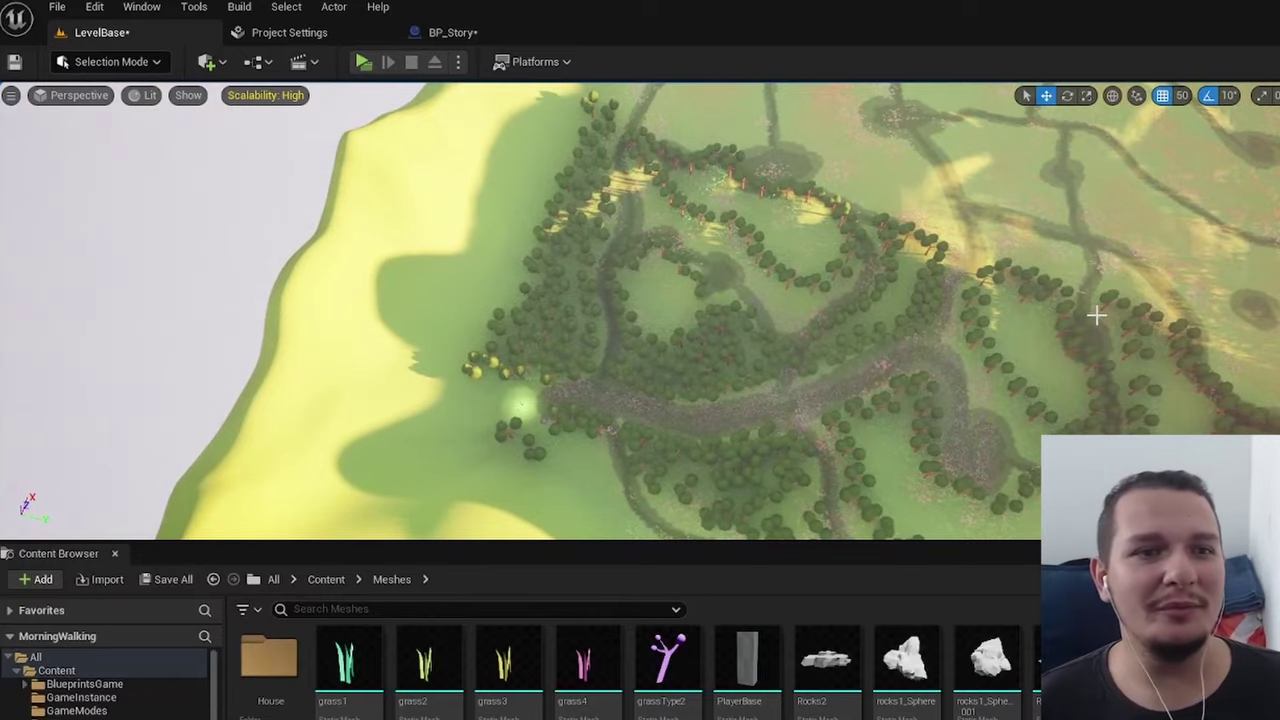
right_click_drag(1001, 340, 1001, 340)
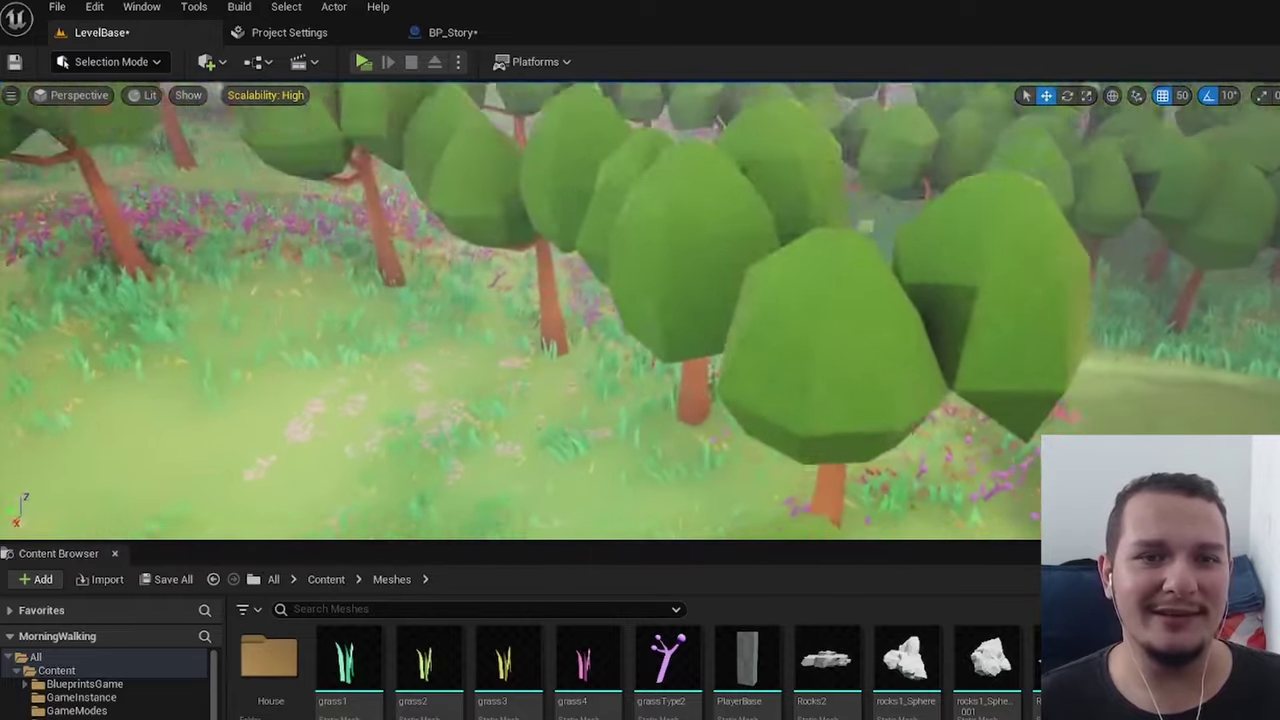
Raise the selected tree straight up, high above the surrounding forest.
right_click_drag(900, 245, 900, 245)
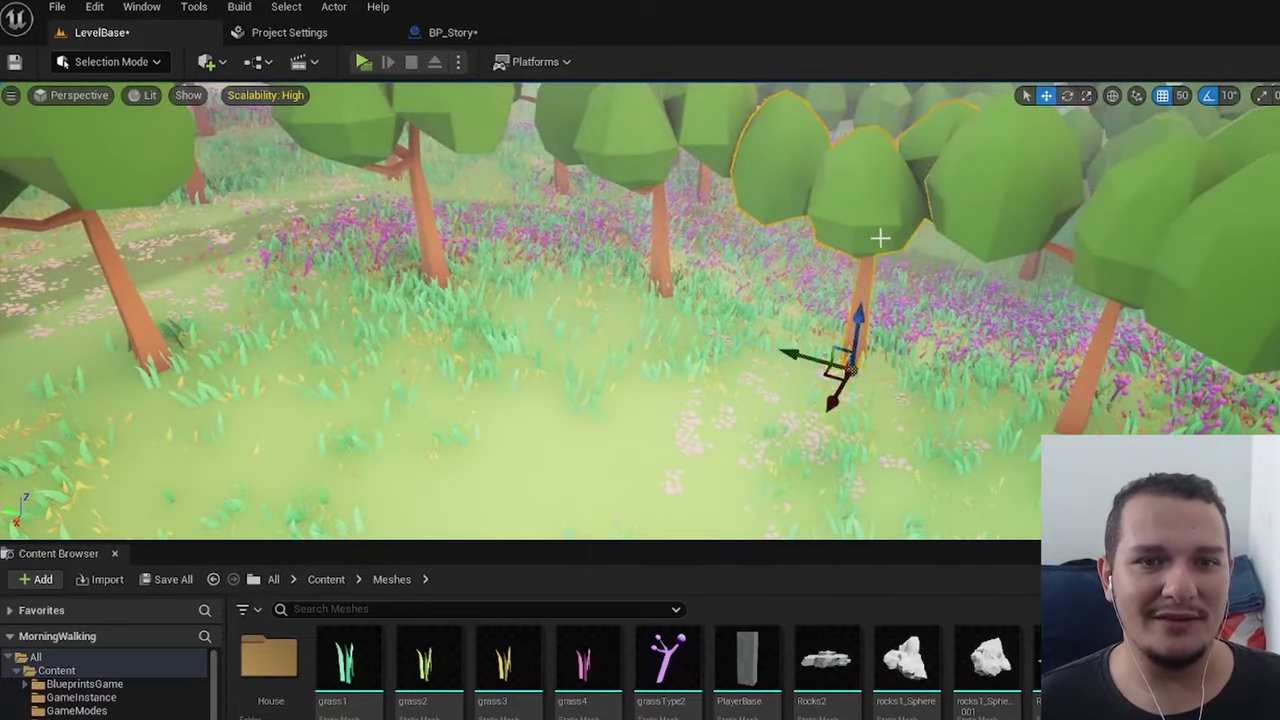
left_click_drag(860, 328, 872, 228)
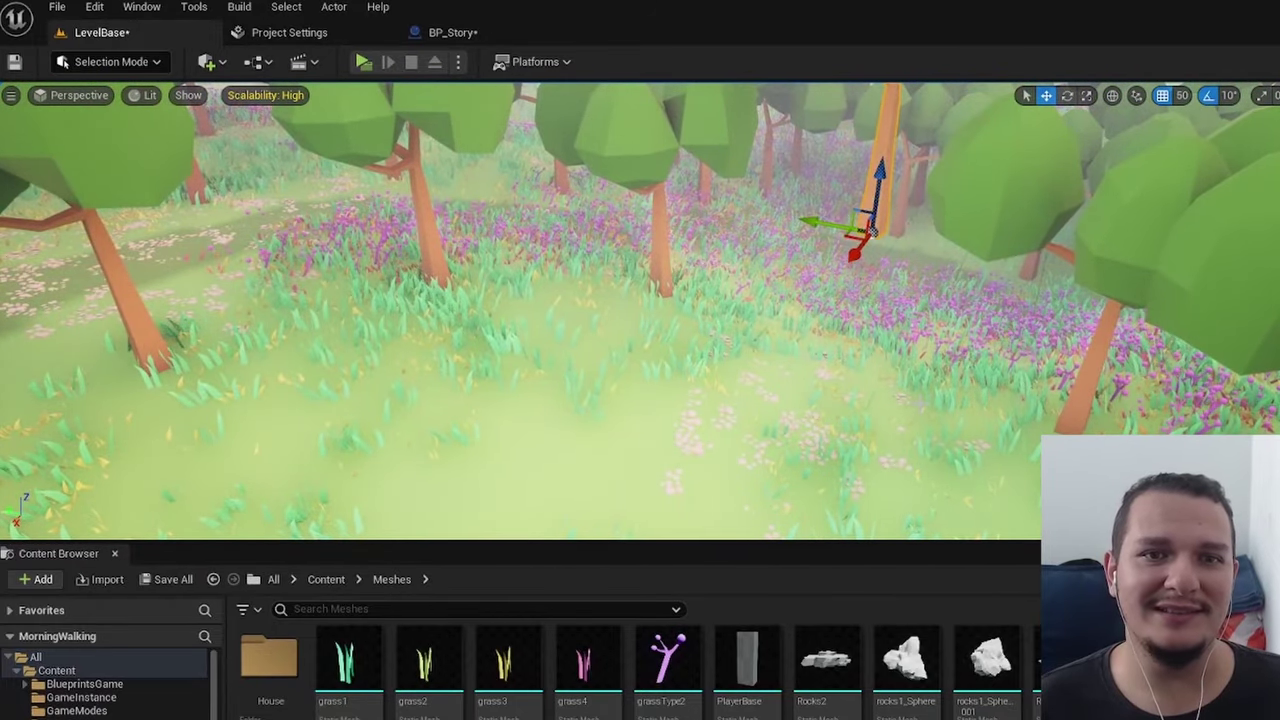
right_click_drag(866, 409, 866, 409)
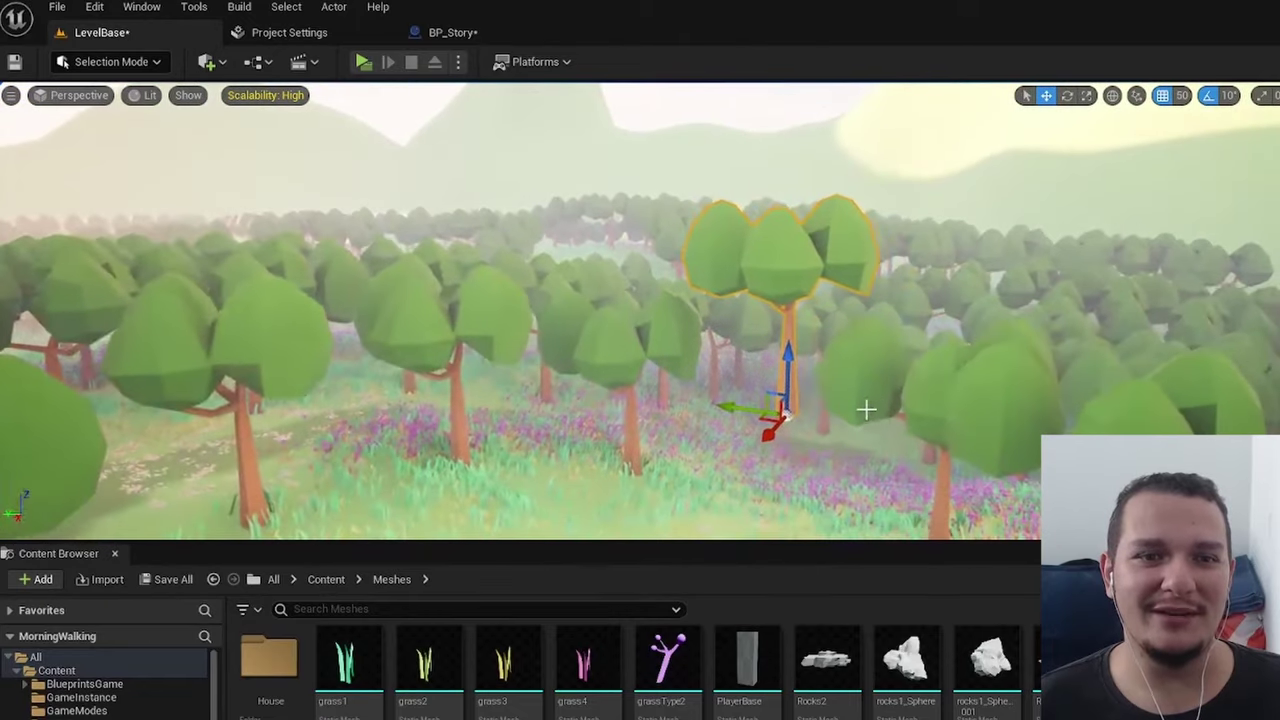
Lower the raised tree back down so it stands among its neighbouring trees.
mouse_move(786, 358)
left_mouse_down()
mouse_move(786, 487)
mouse_move(804, 266)
left_mouse_up()
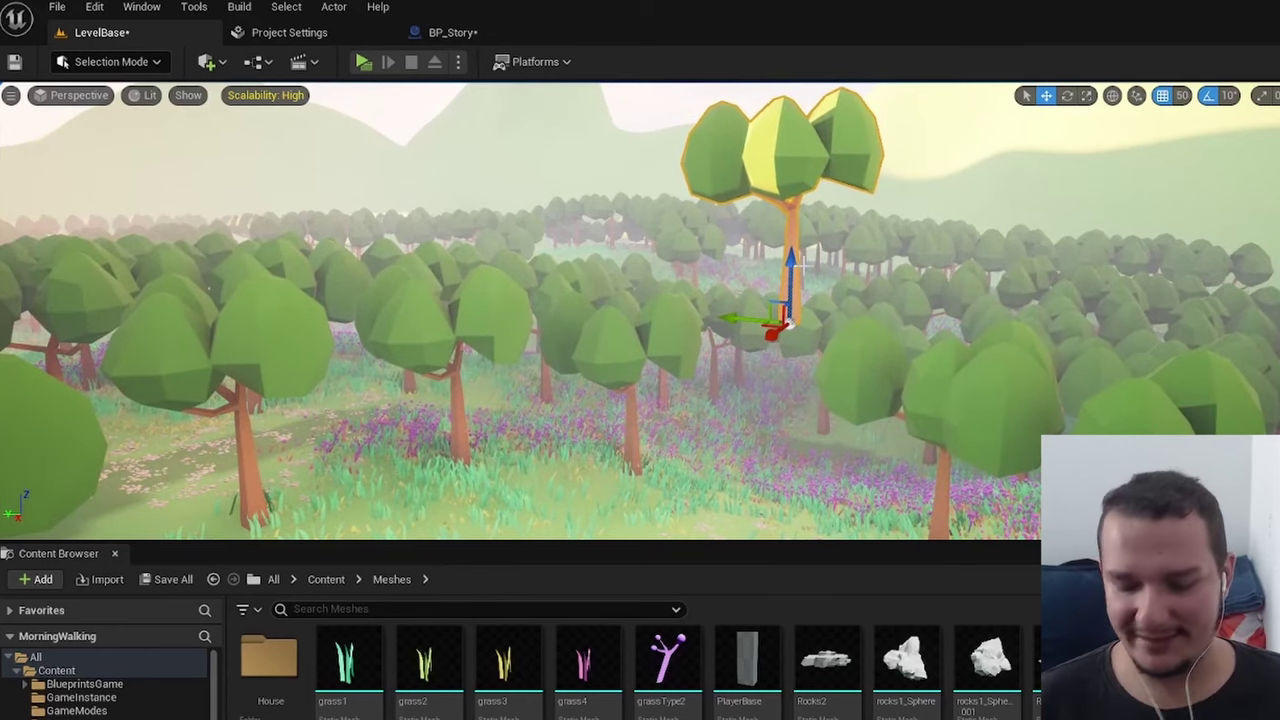
scroll(790, 262, "up", 5)
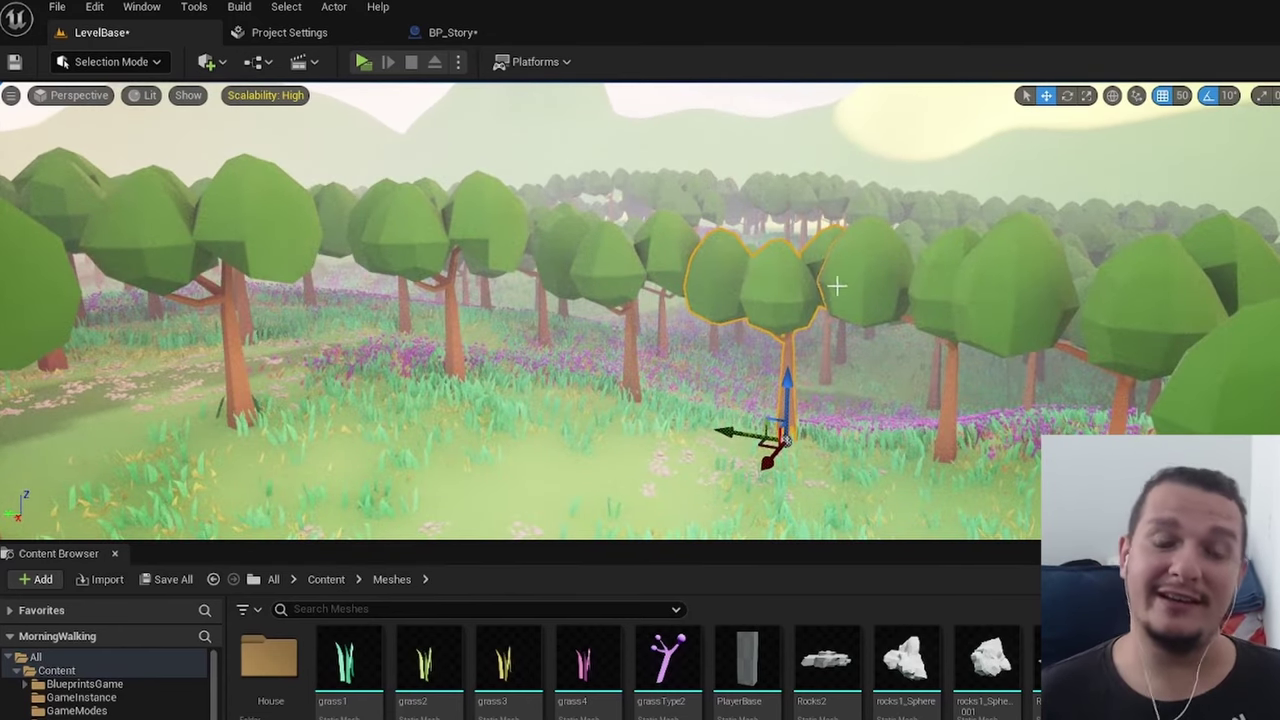
right_click_drag(831, 318, 827, 400)
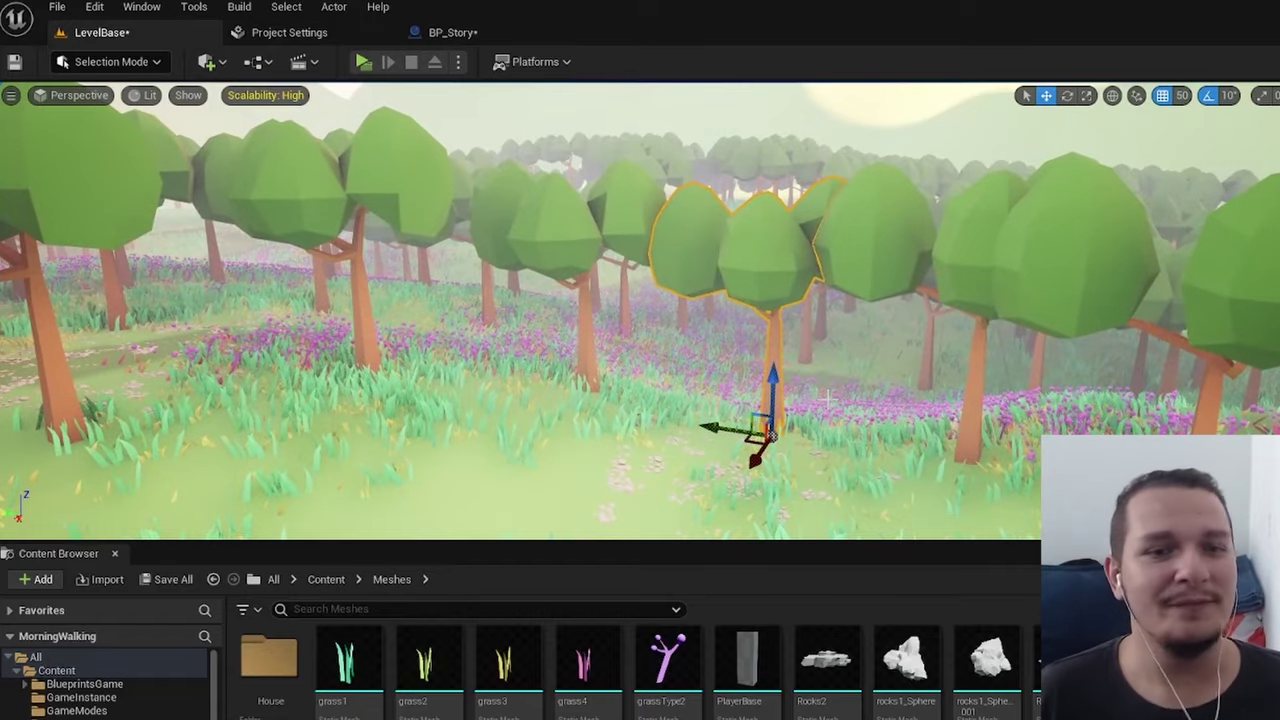
right_click_drag(827, 398, 820, 390)
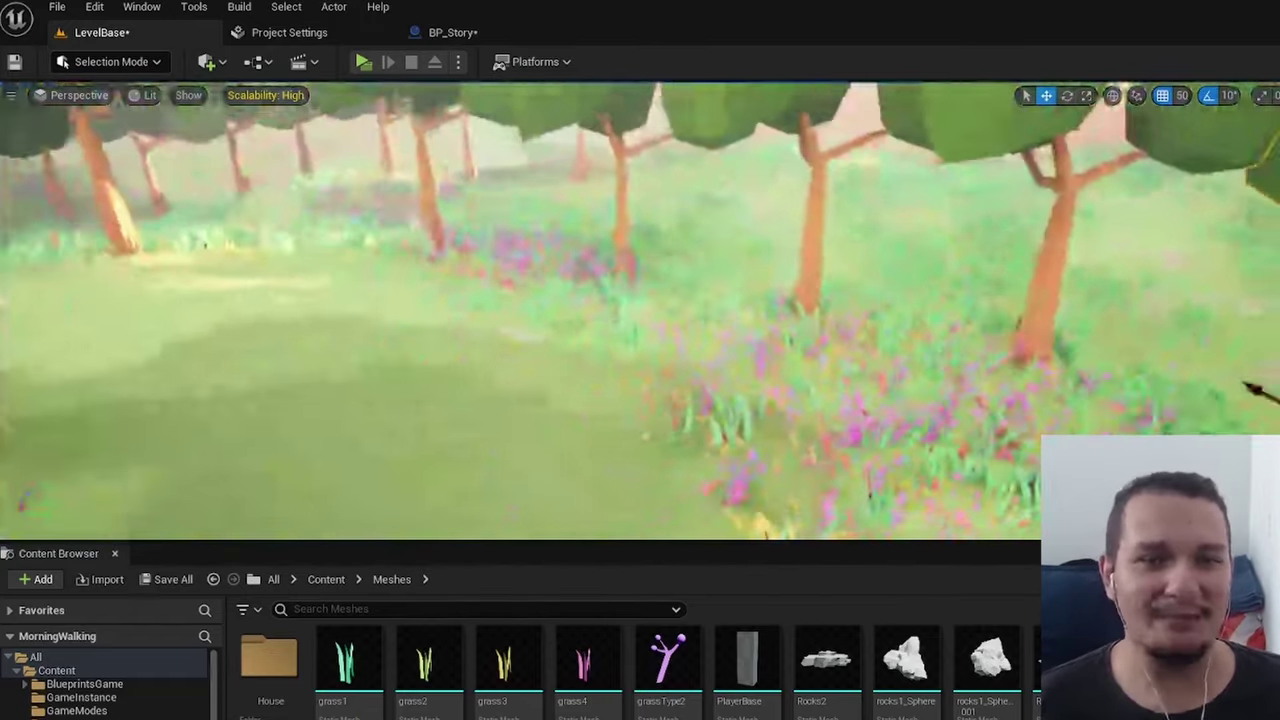
Frame the tree's base, test snapping it to the floor, then undo the snap.
key("f")
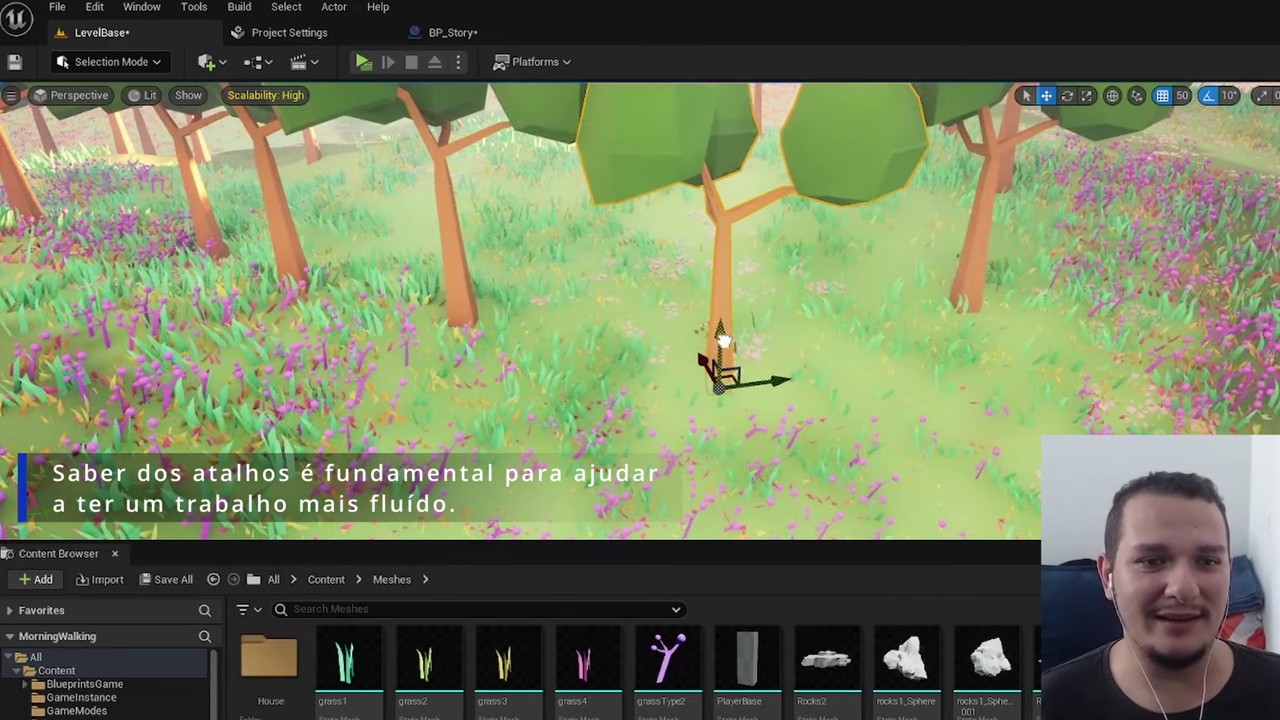
key("End")
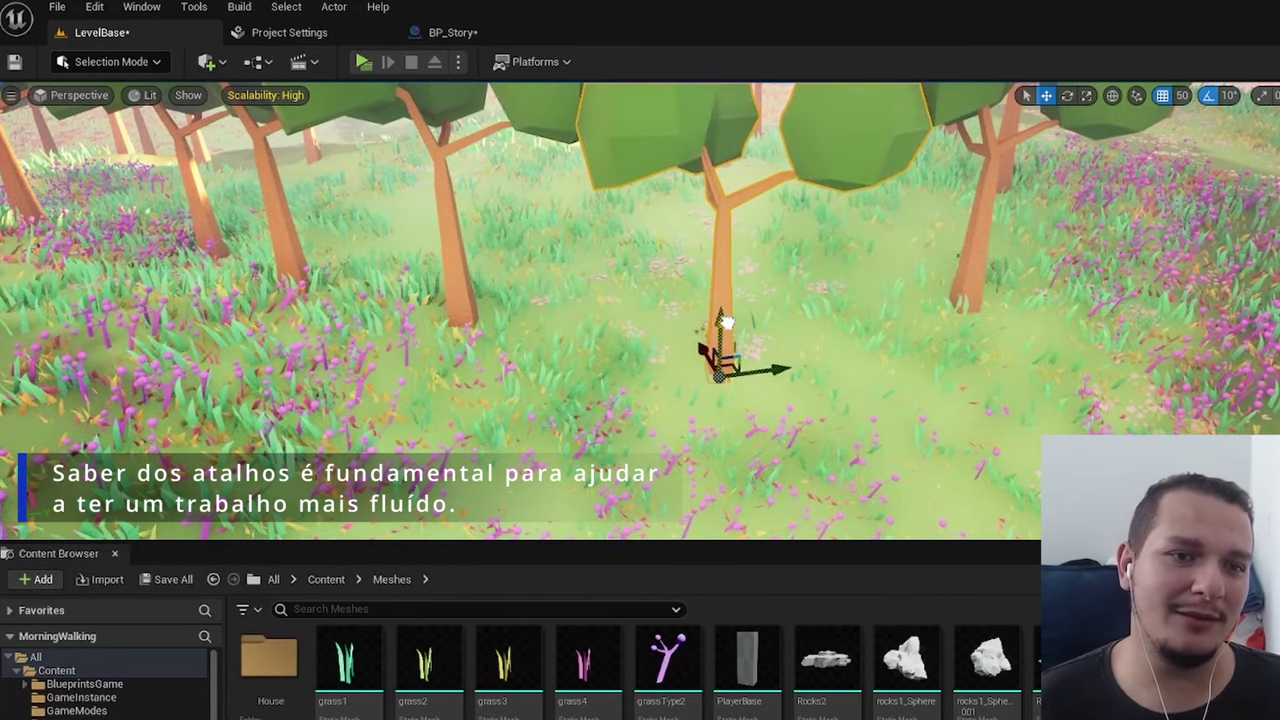
key("f")
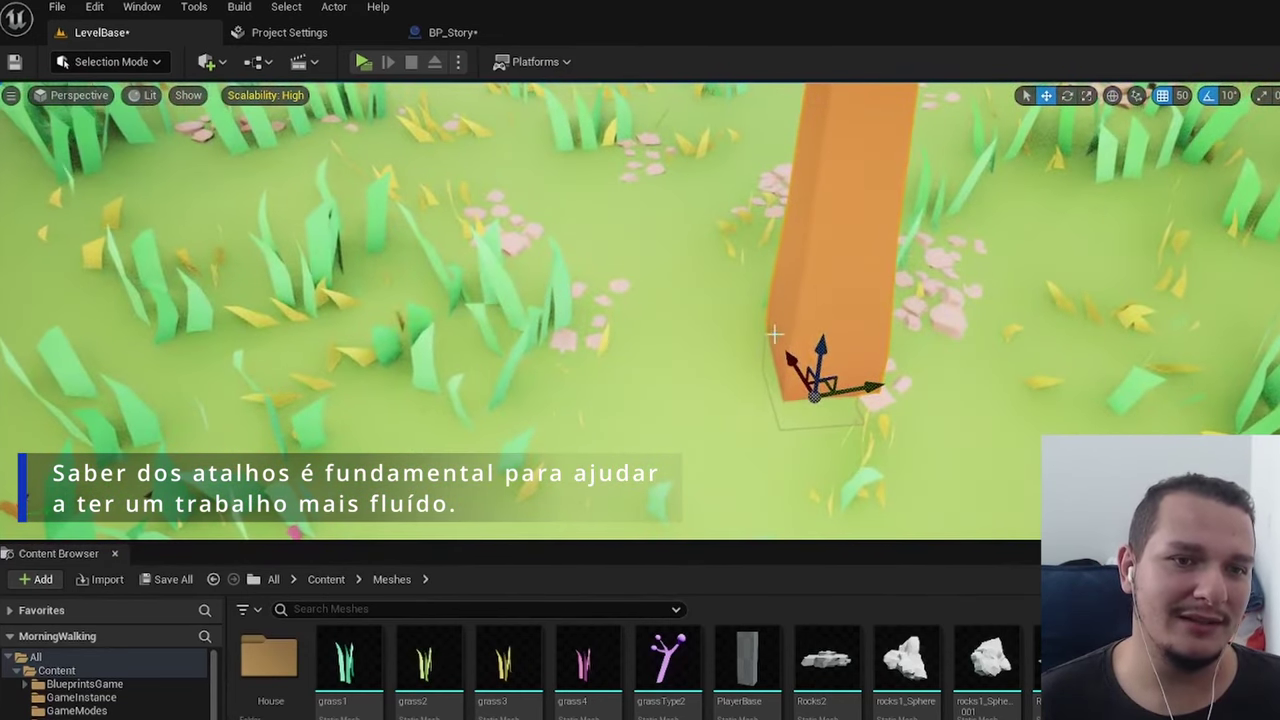
key("ctrl+z")
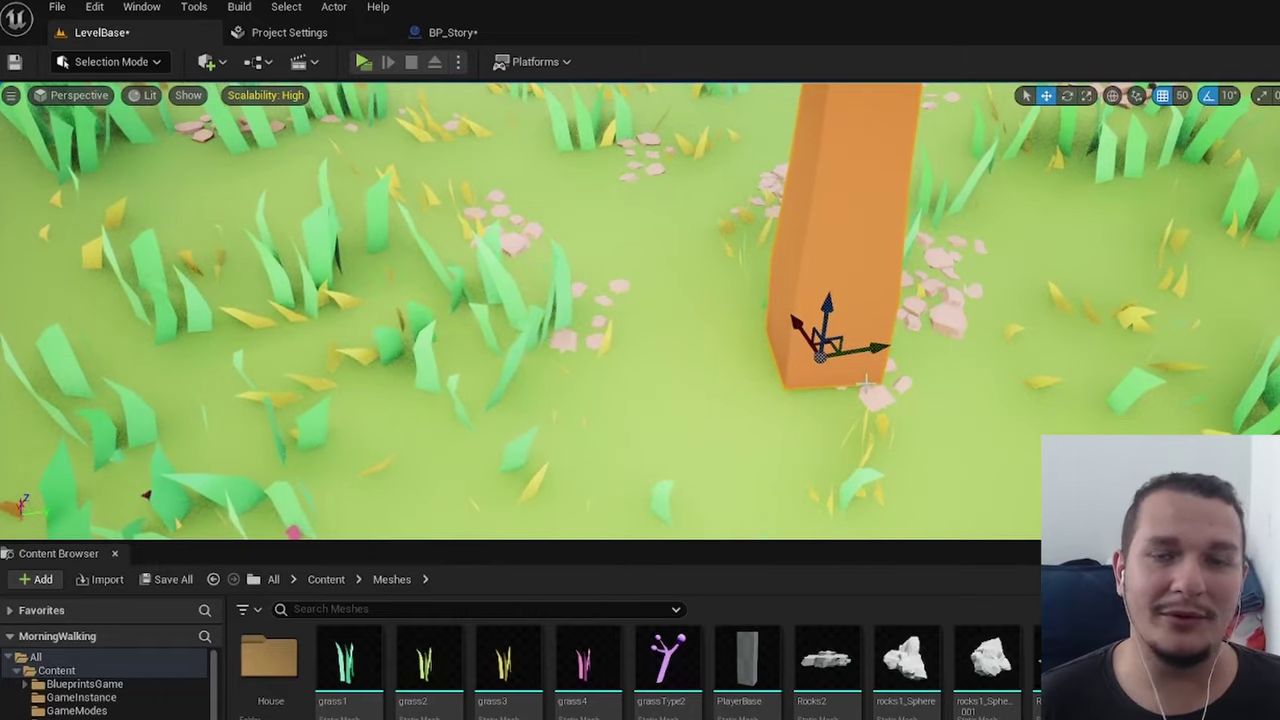
Zoom out and tilt down for an aerial view over the forest.
scroll(640, 310, "down", 3)
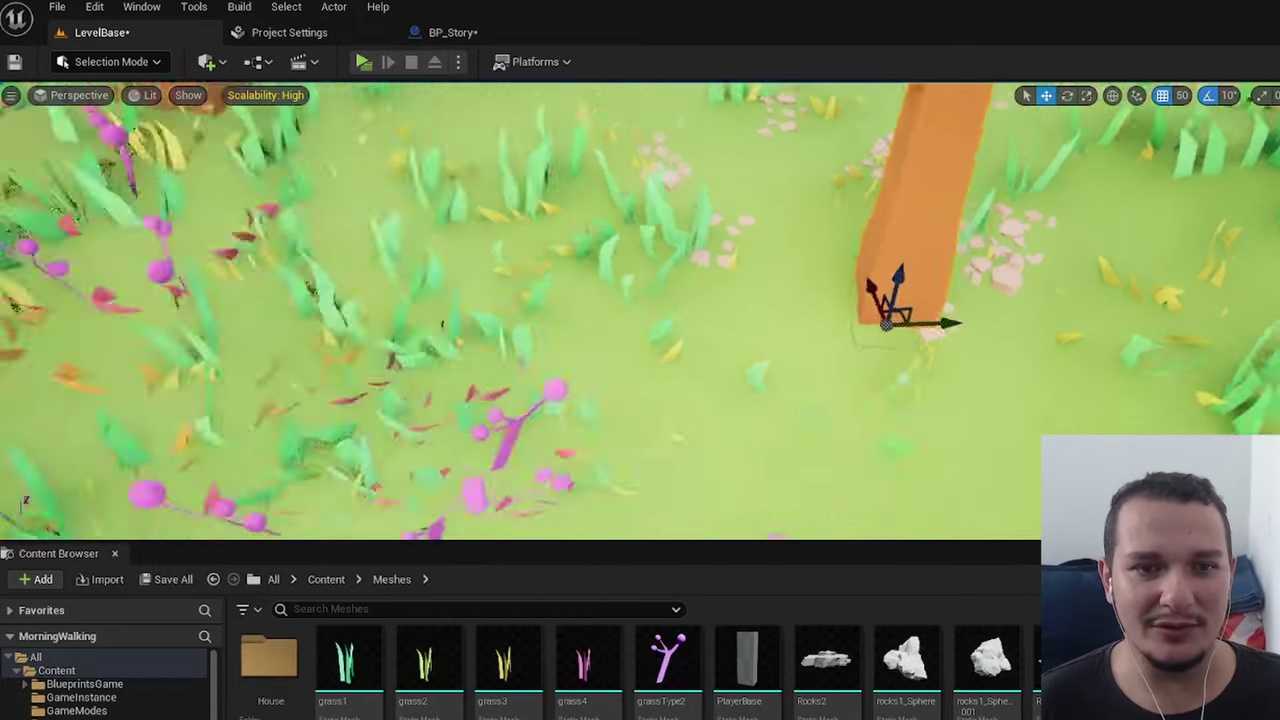
scroll(640, 310, "down", 3)
scroll(640, 310, "down", 3)
scroll(640, 310, "down", 2)
right_click_drag(832, 350, 960, 400)
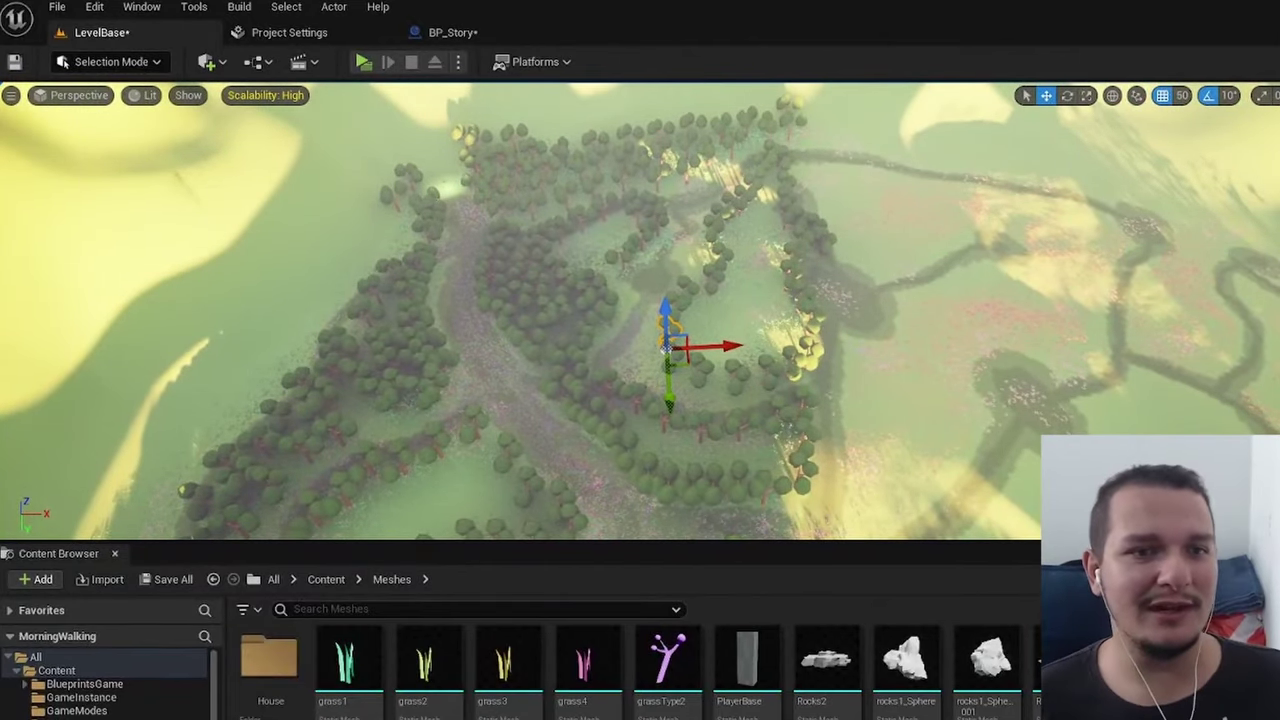
Orbit the view to look over the green forest from a new angle.
mouse_move(832, 350)
right_mouse_down()
mouse_move(700, 260)
mouse_move(670, 160)
mouse_move(711, 518)
mouse_move(678, 505)
right_mouse_up()
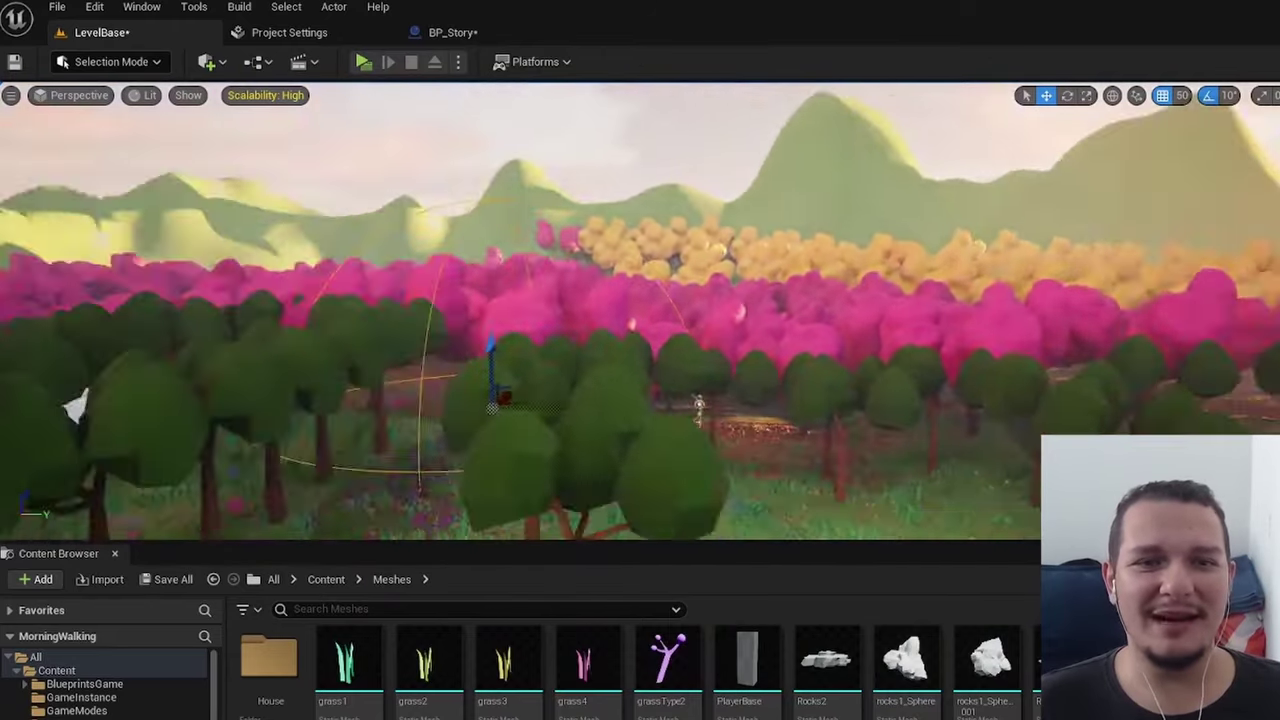
right_click_drag(75, 405, 75, 440)
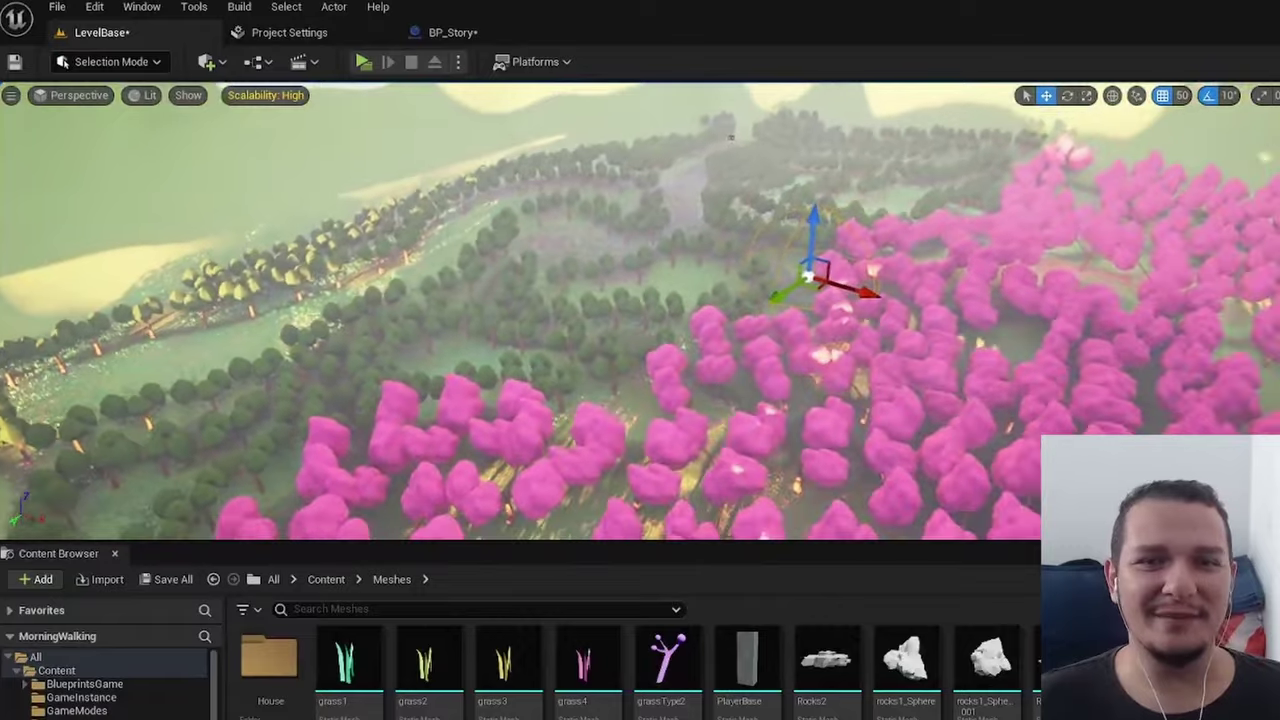
right_click_drag(75, 440, 60, 420)
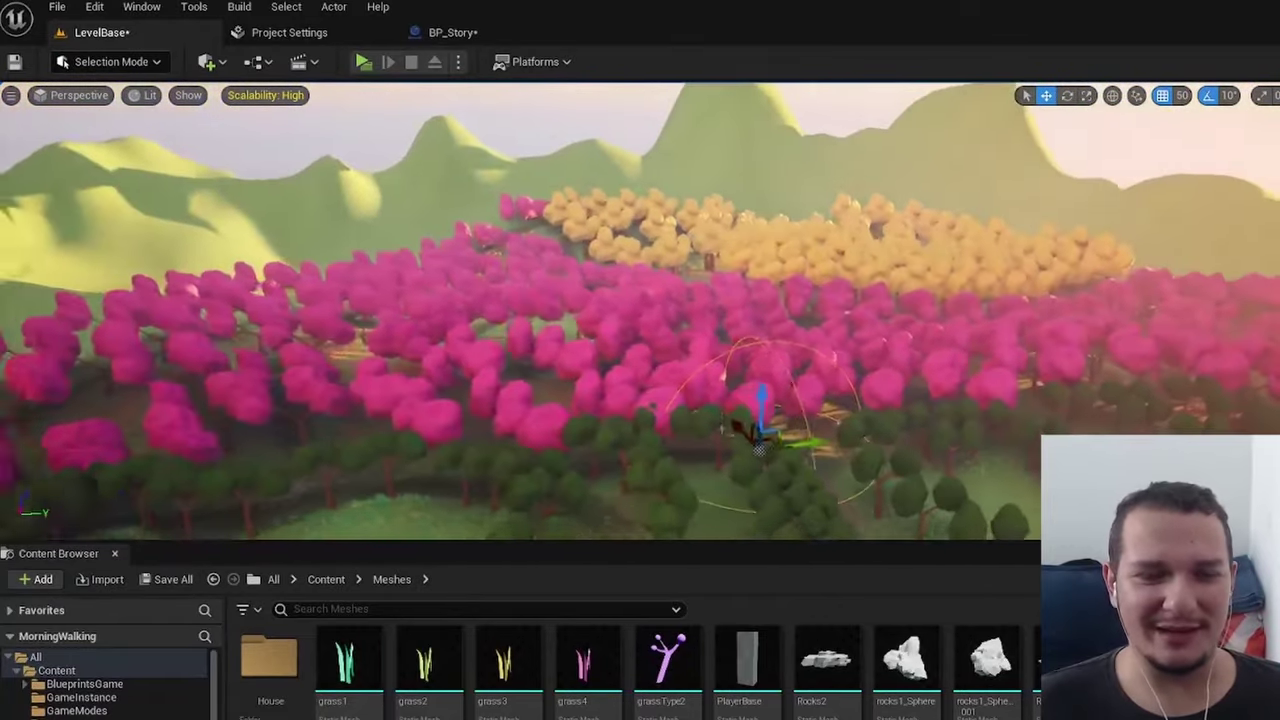
right_click_drag(60, 420, 60, 480)
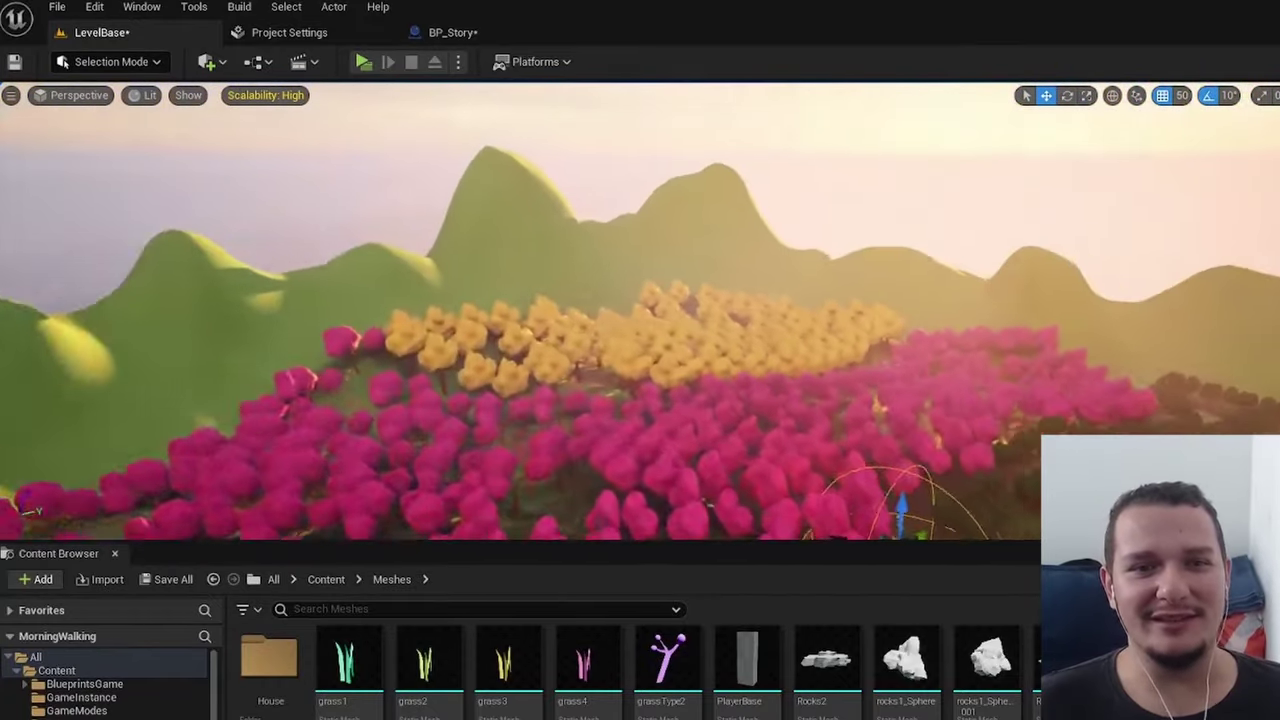
right_click_drag(60, 480, 120, 480)
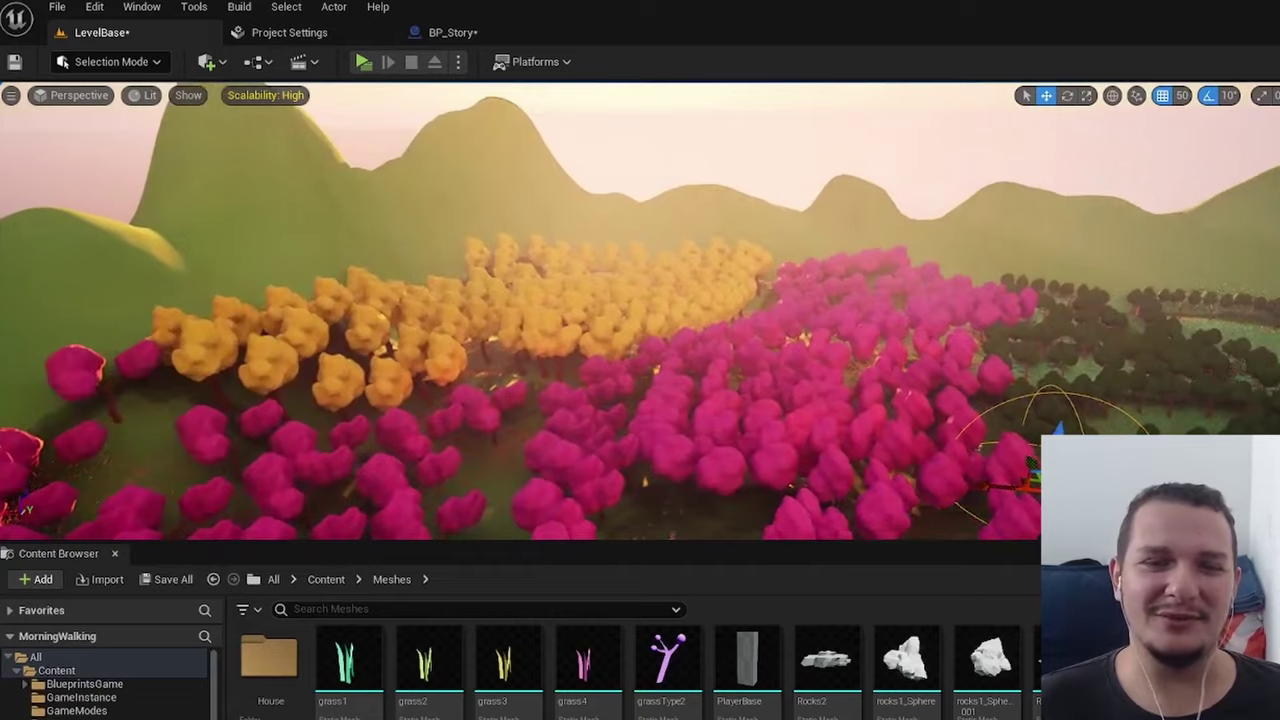
mouse_move(640, 300)
right_mouse_down()
mouse_move(640, 420)
mouse_move(700, 440)
mouse_move(640, 370)
right_mouse_up()
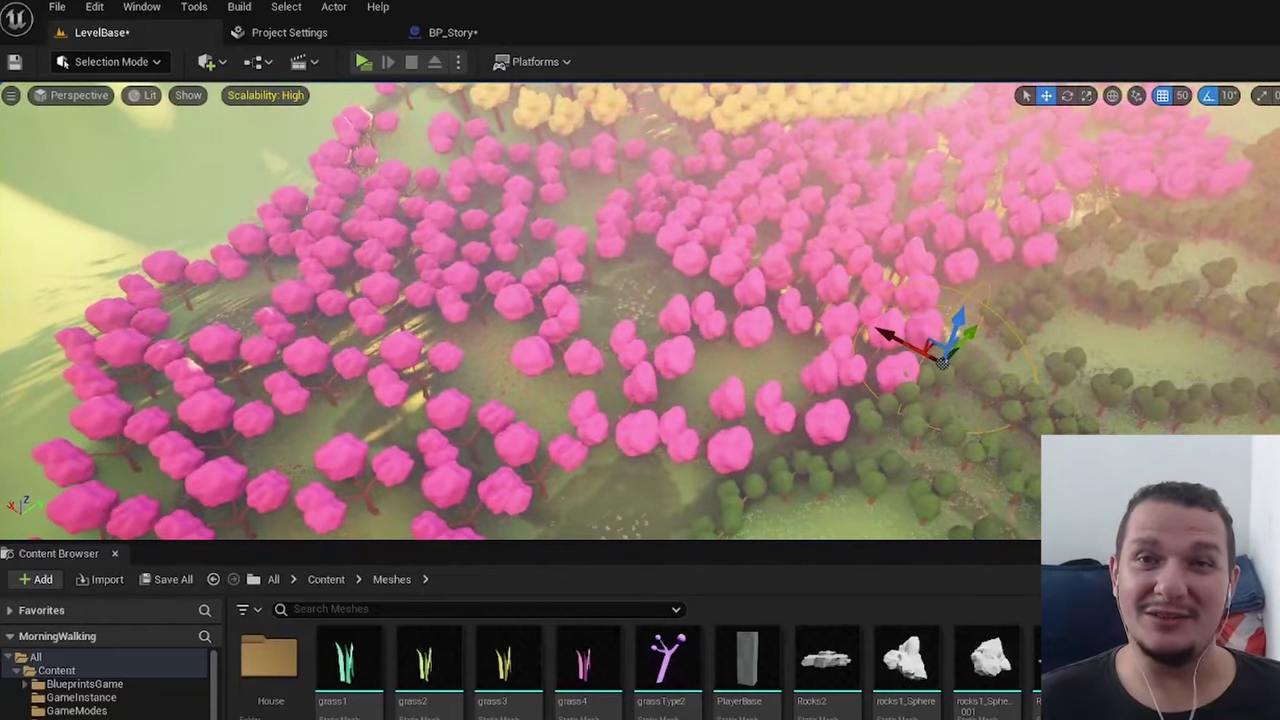
right_click_drag(884, 329, 884, 260)
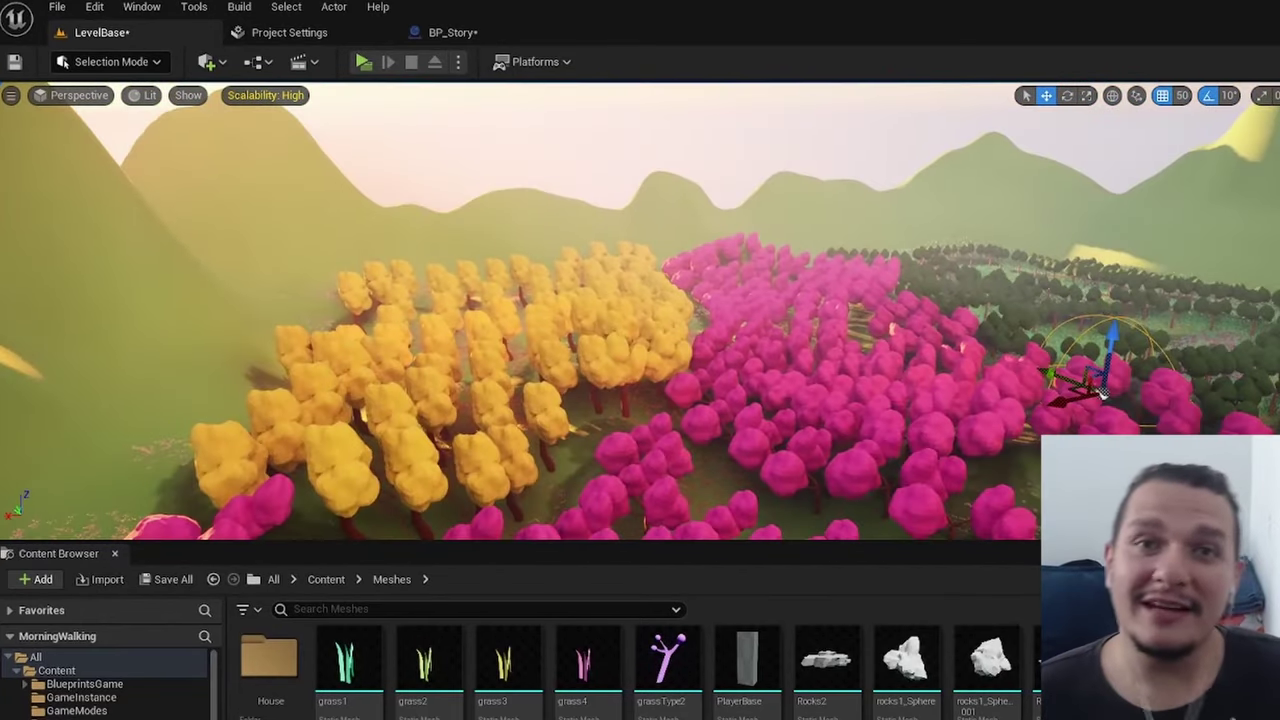
mouse_move(640, 300)
right_mouse_down()
mouse_move(700, 300)
mouse_move(640, 330)
mouse_move(660, 370)
right_mouse_up()
scroll(640, 310, "down", 2)
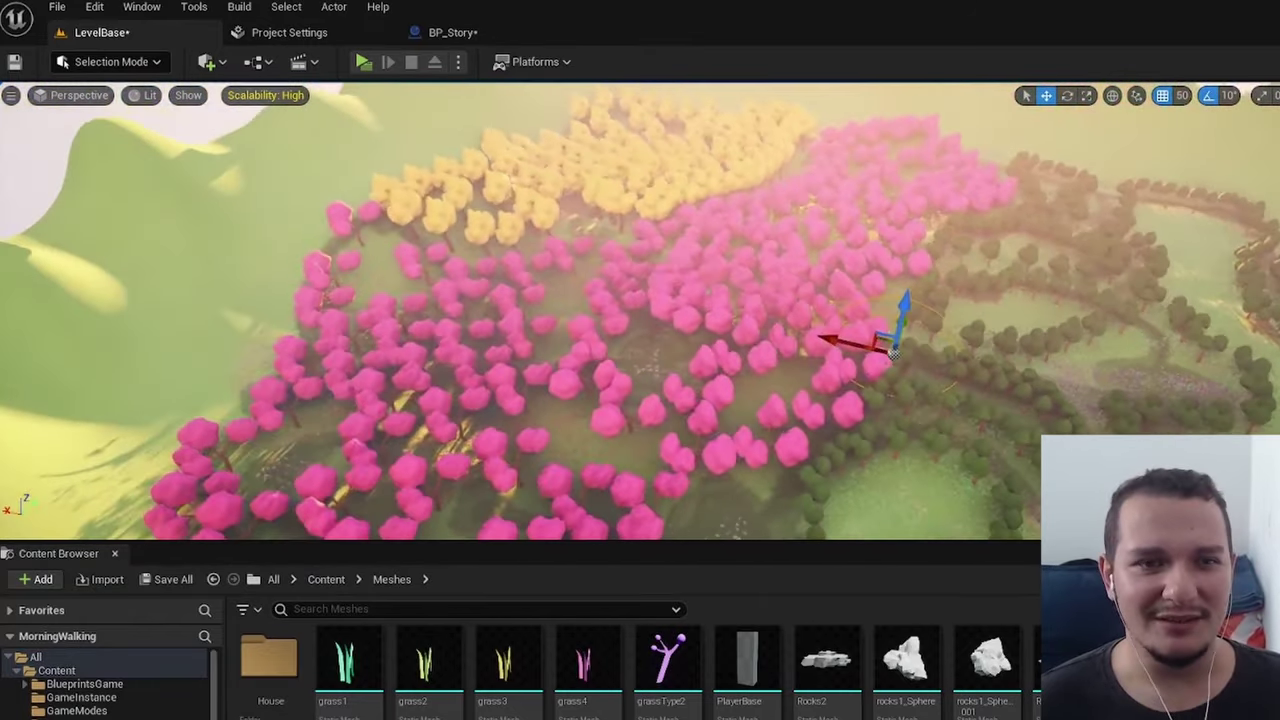
scroll(640, 310, "down", 2)
scroll(640, 310, "down", 2)
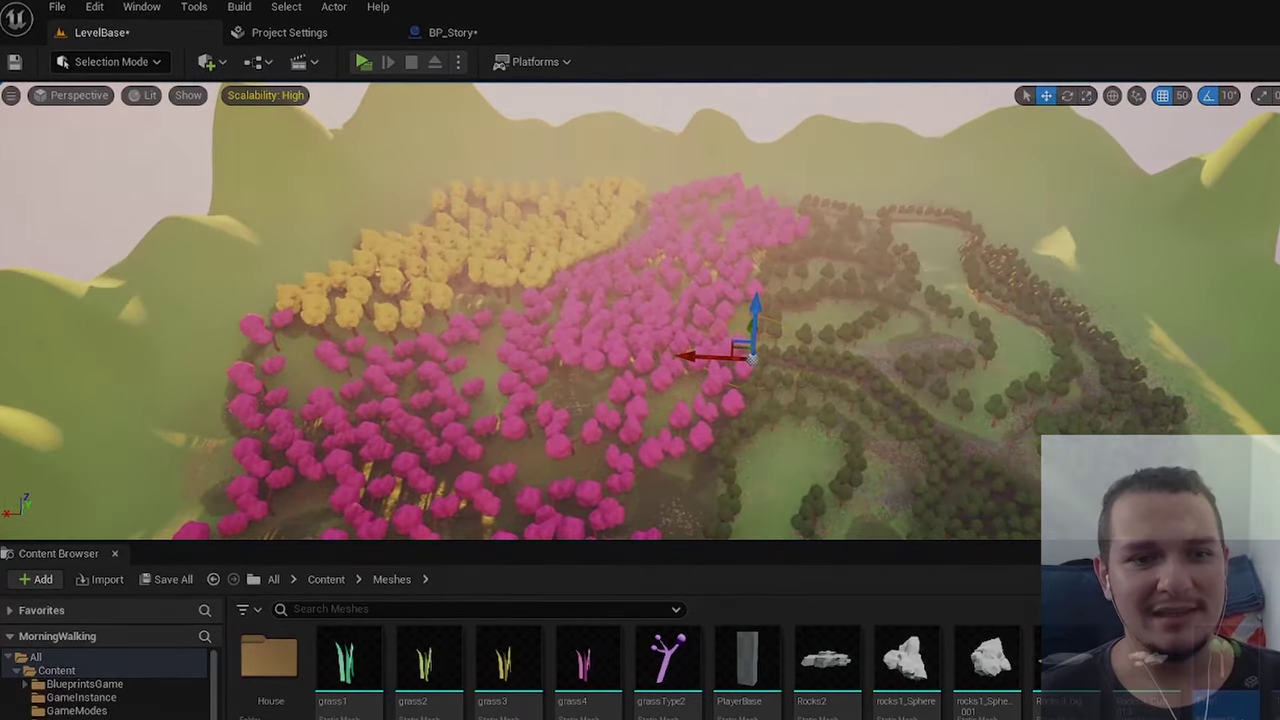